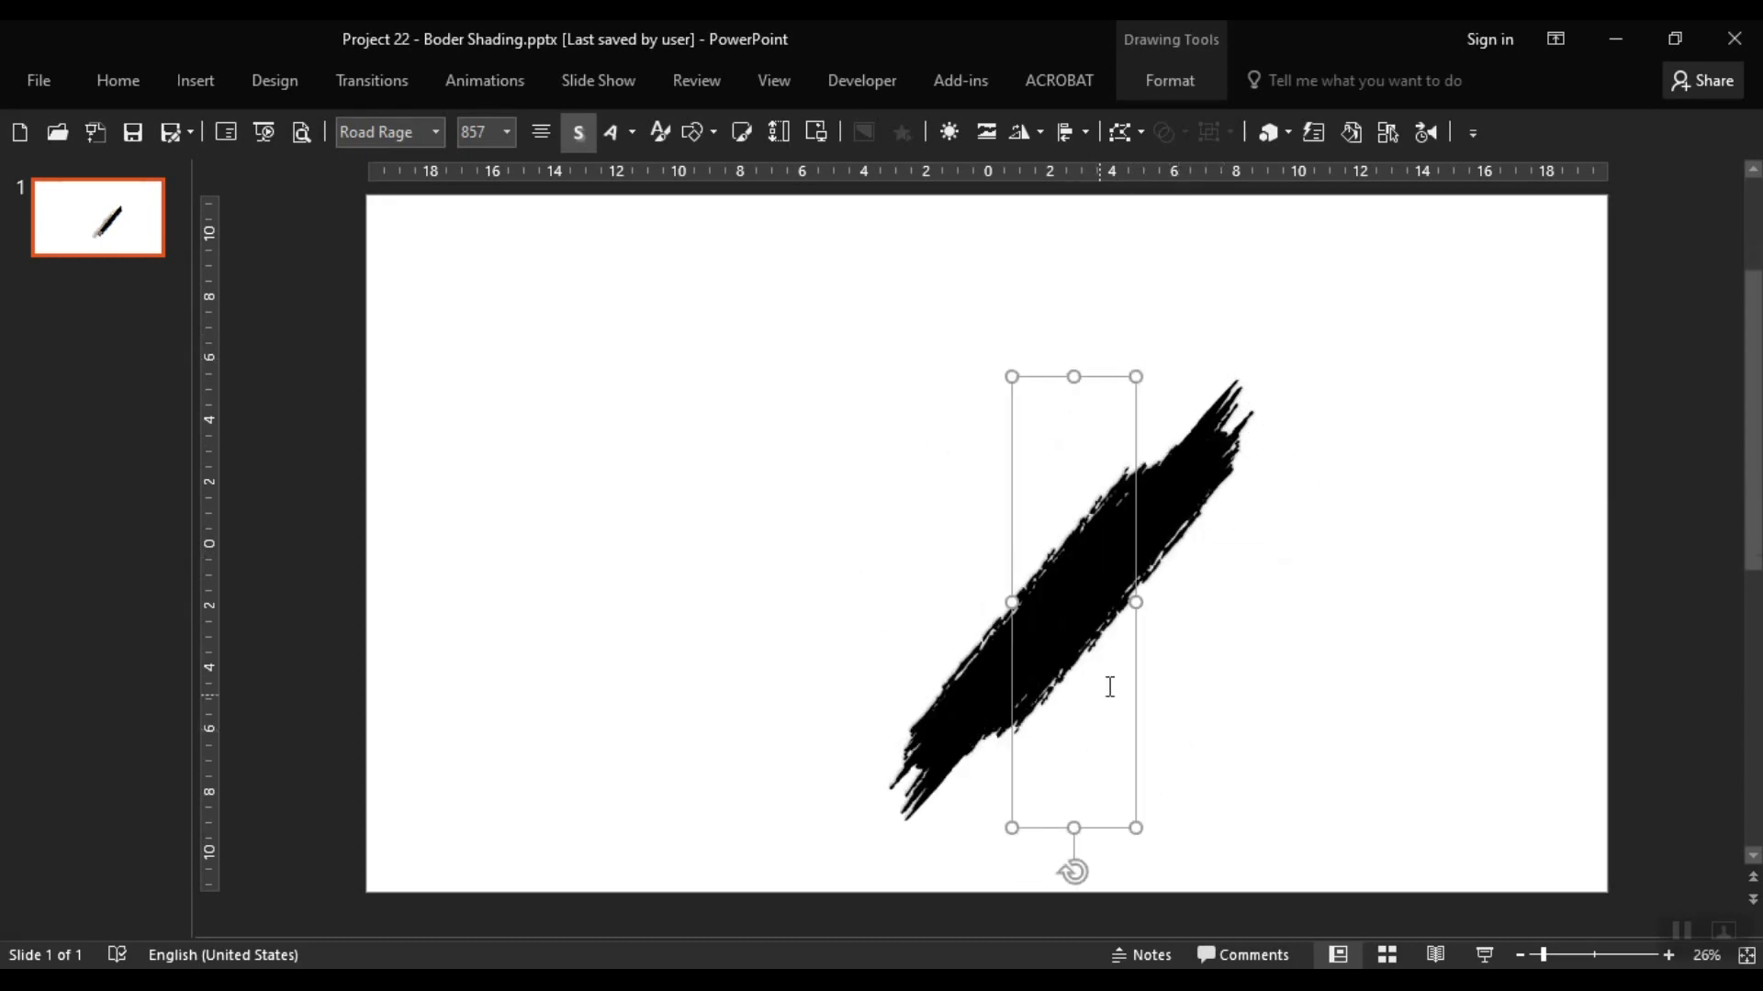
Step: Overlap the two black brush strokes slightly and merge them into one shape with Union
mouse_move(1131, 673)
mouse_down()
mouse_move(1126, 633)
mouse_move(1132, 656)
mouse_move(1141, 634)
mouse_up()
click(1290, 661)
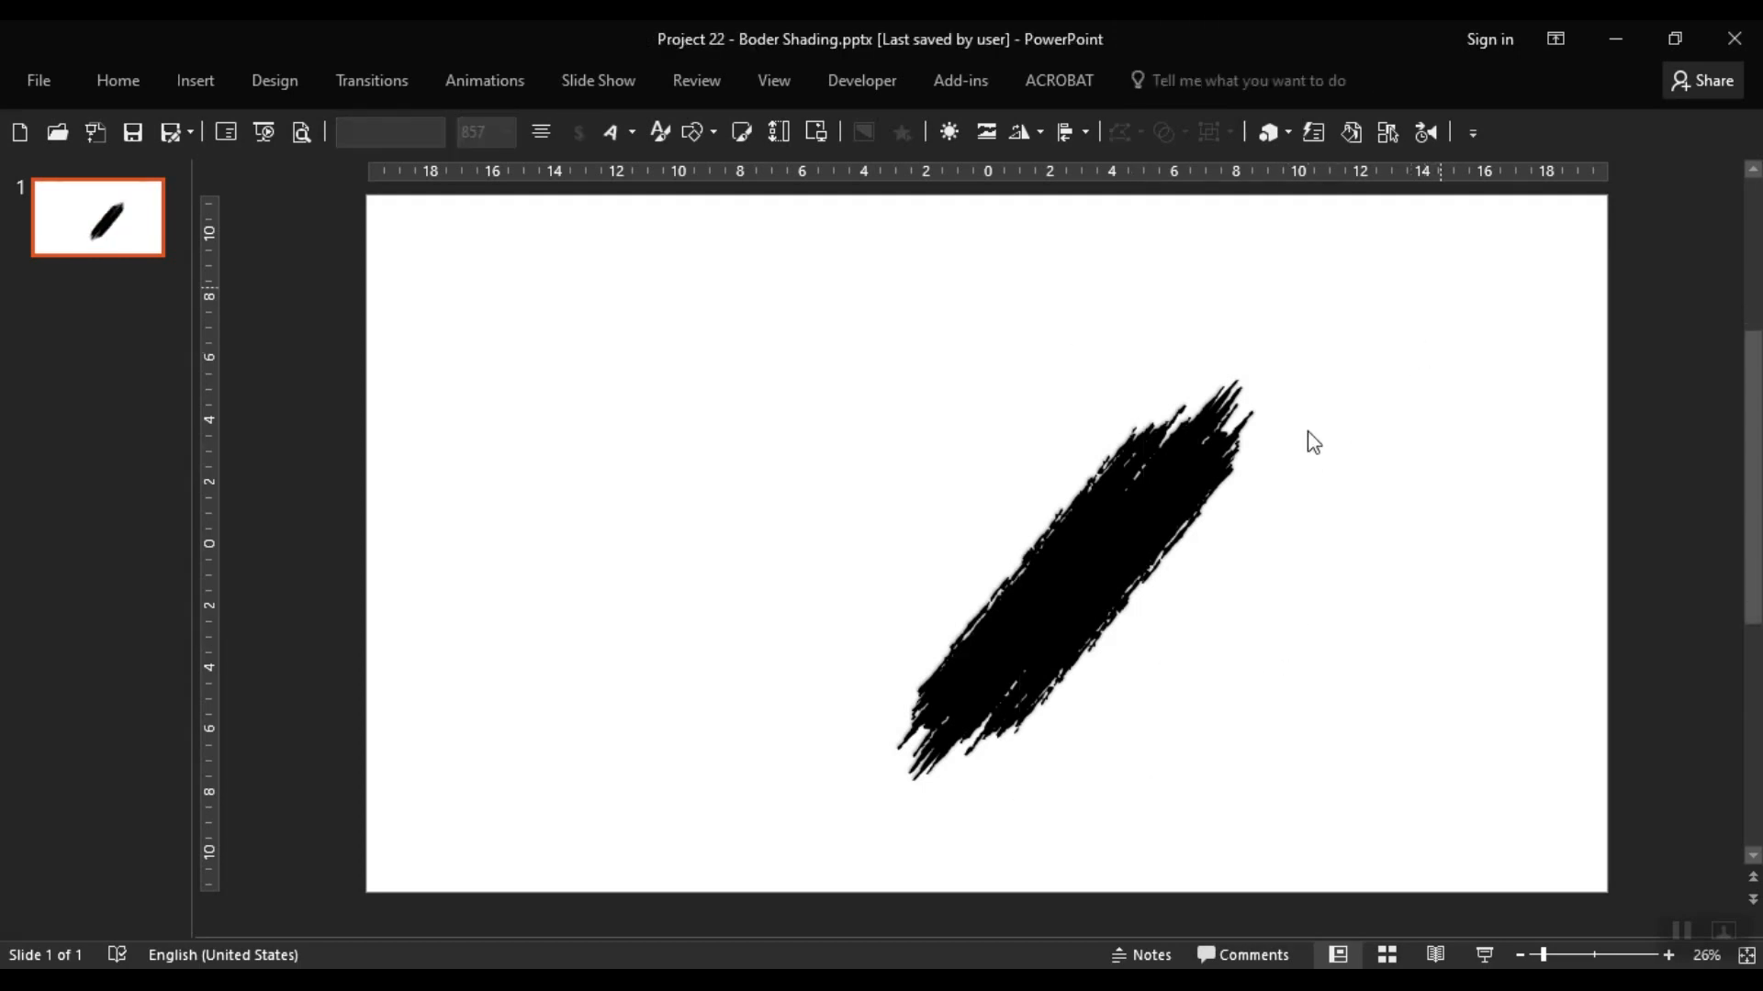
key(ctrl+a)
click(1160, 134)
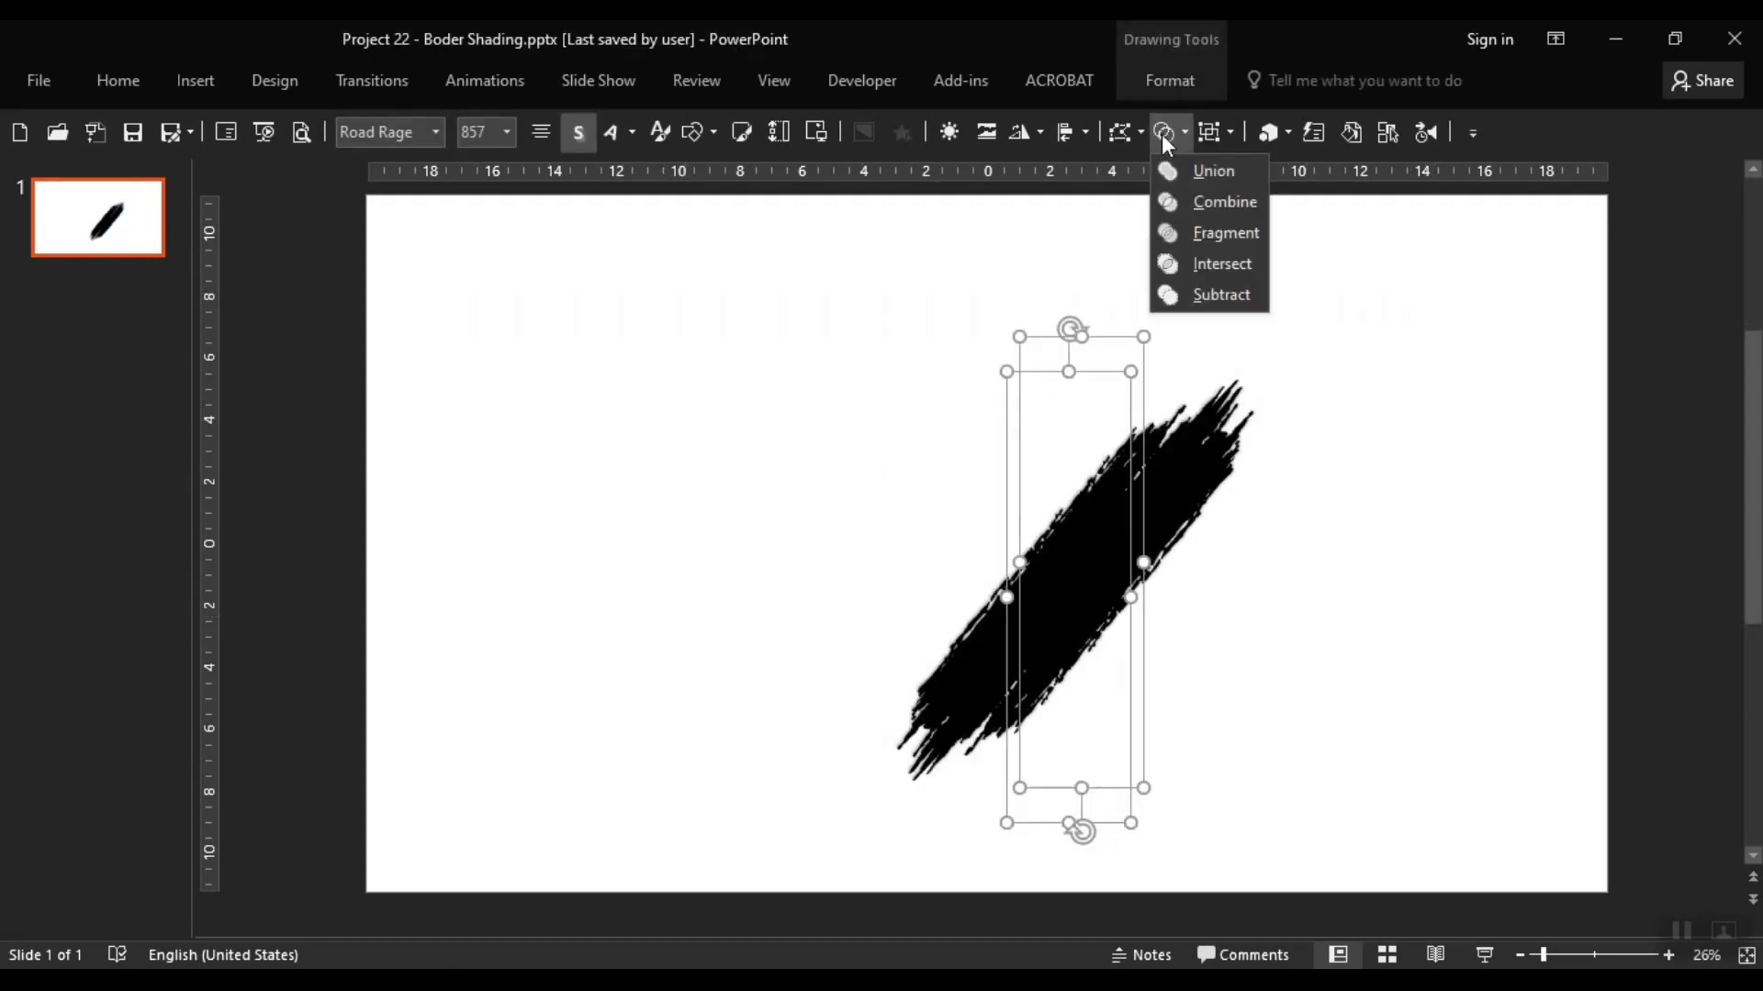
click(1177, 169)
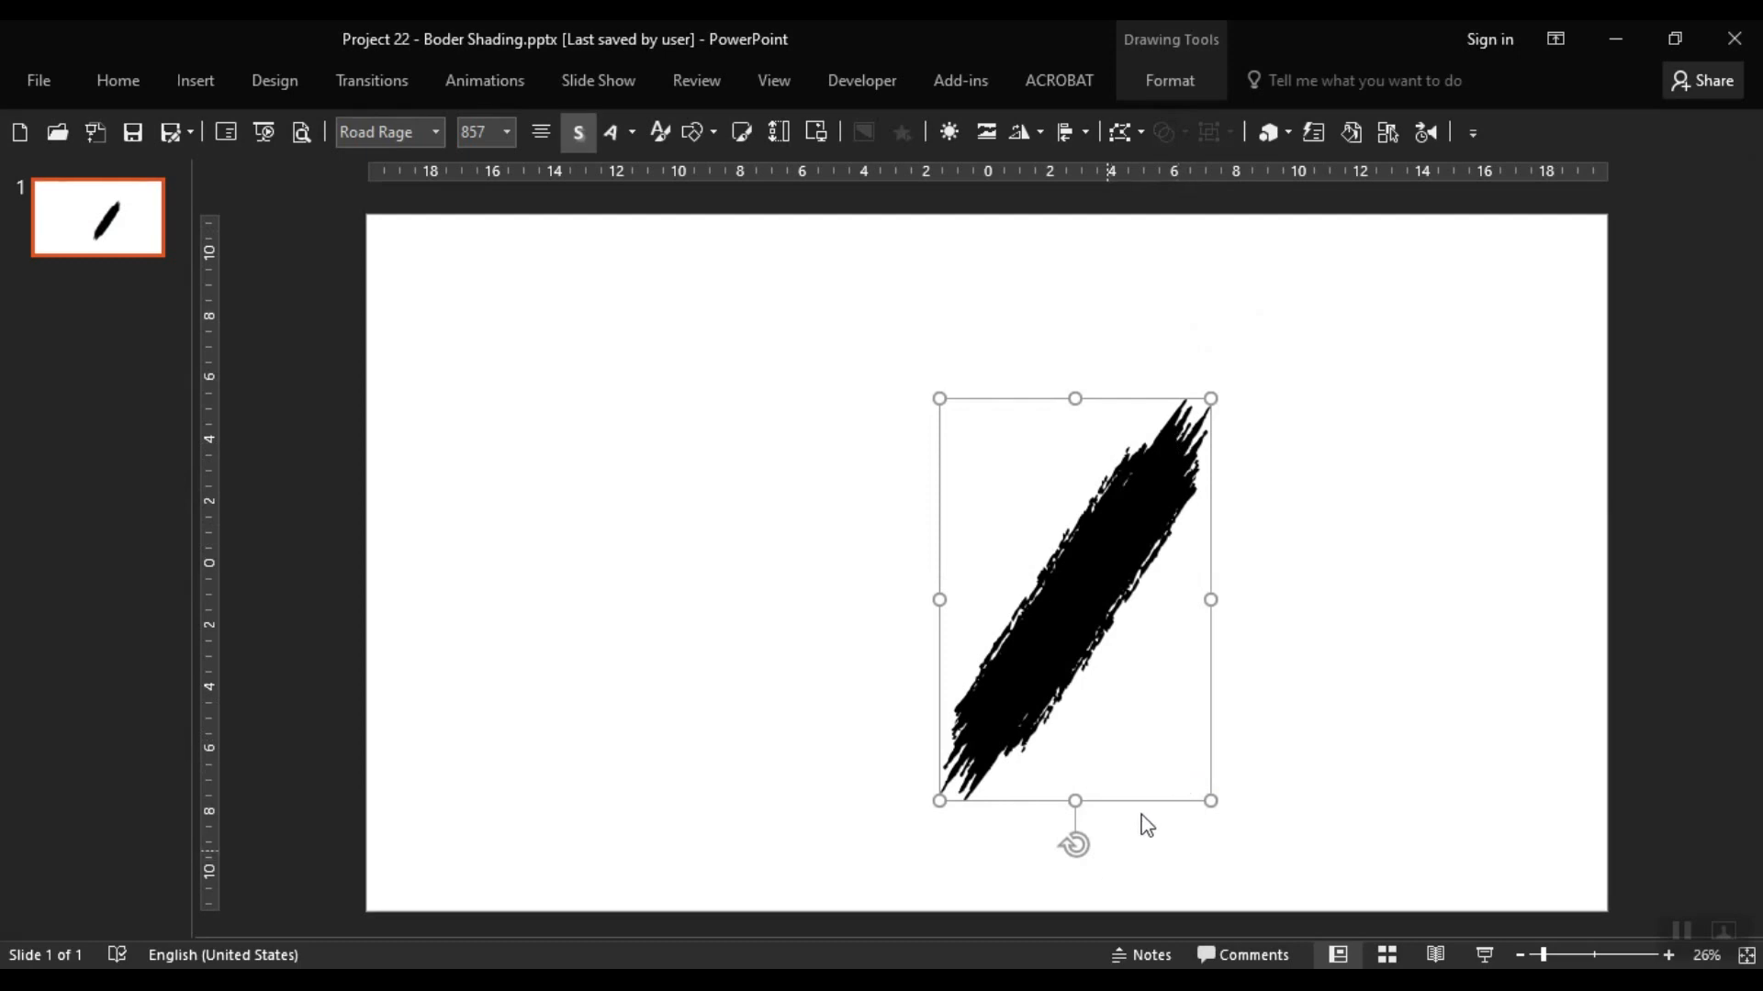
Step: Tilt the merged brush stroke slightly clockwise and widen it a little
drag(1071, 842, 1033, 840)
drag(936, 567, 927, 566)
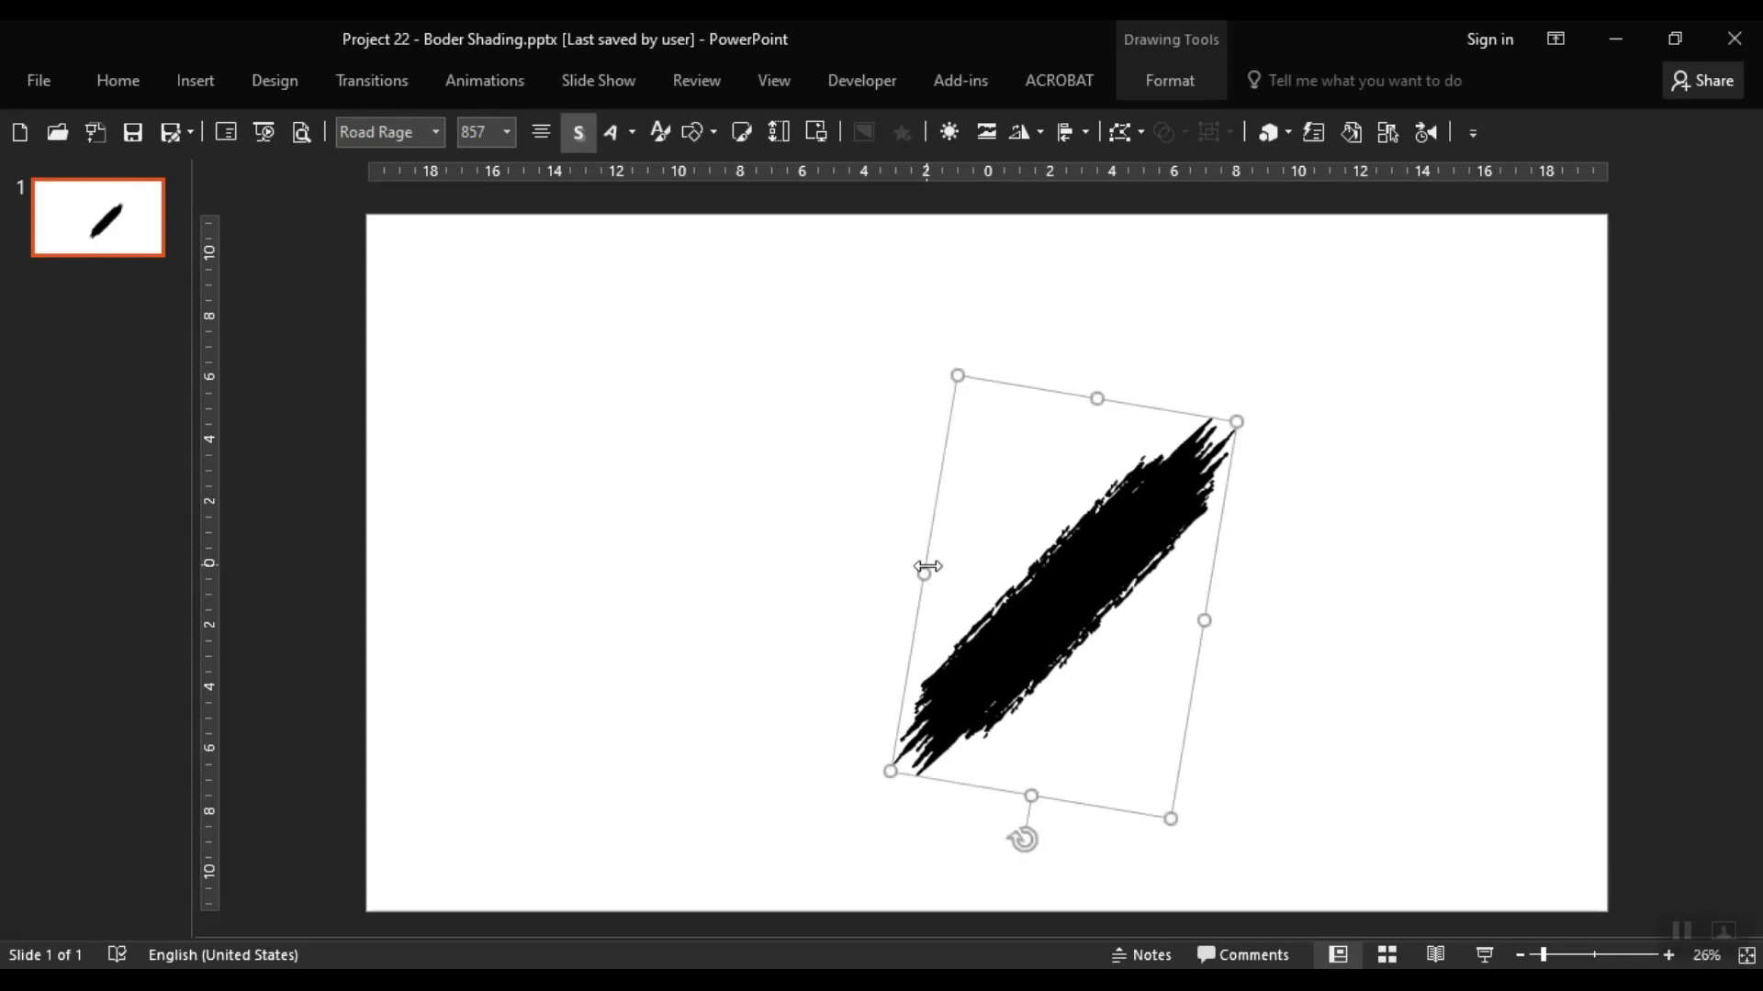
drag(1010, 843, 1048, 841)
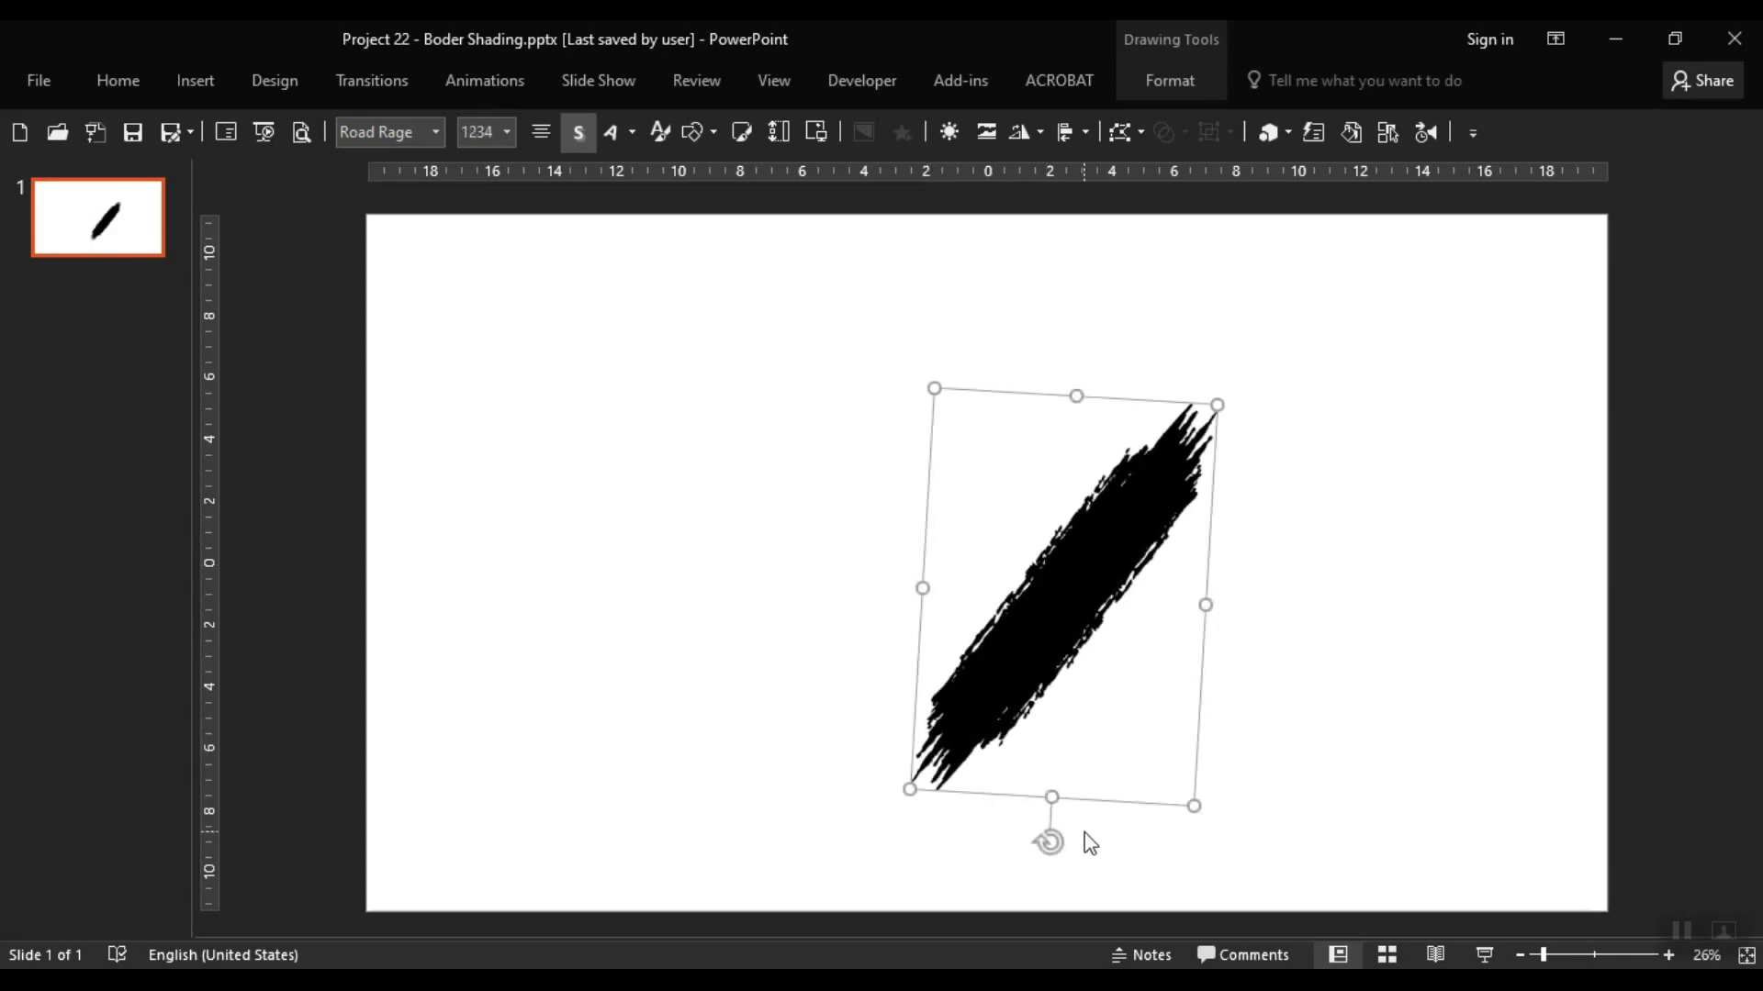
click(1078, 779)
click(1342, 745)
Step: Enlarge the brush stroke to nearly the full slide height, fit it right of centre, and tilt it further clockwise
drag(1043, 638, 1115, 739)
scroll(1061, 670, down, 3)
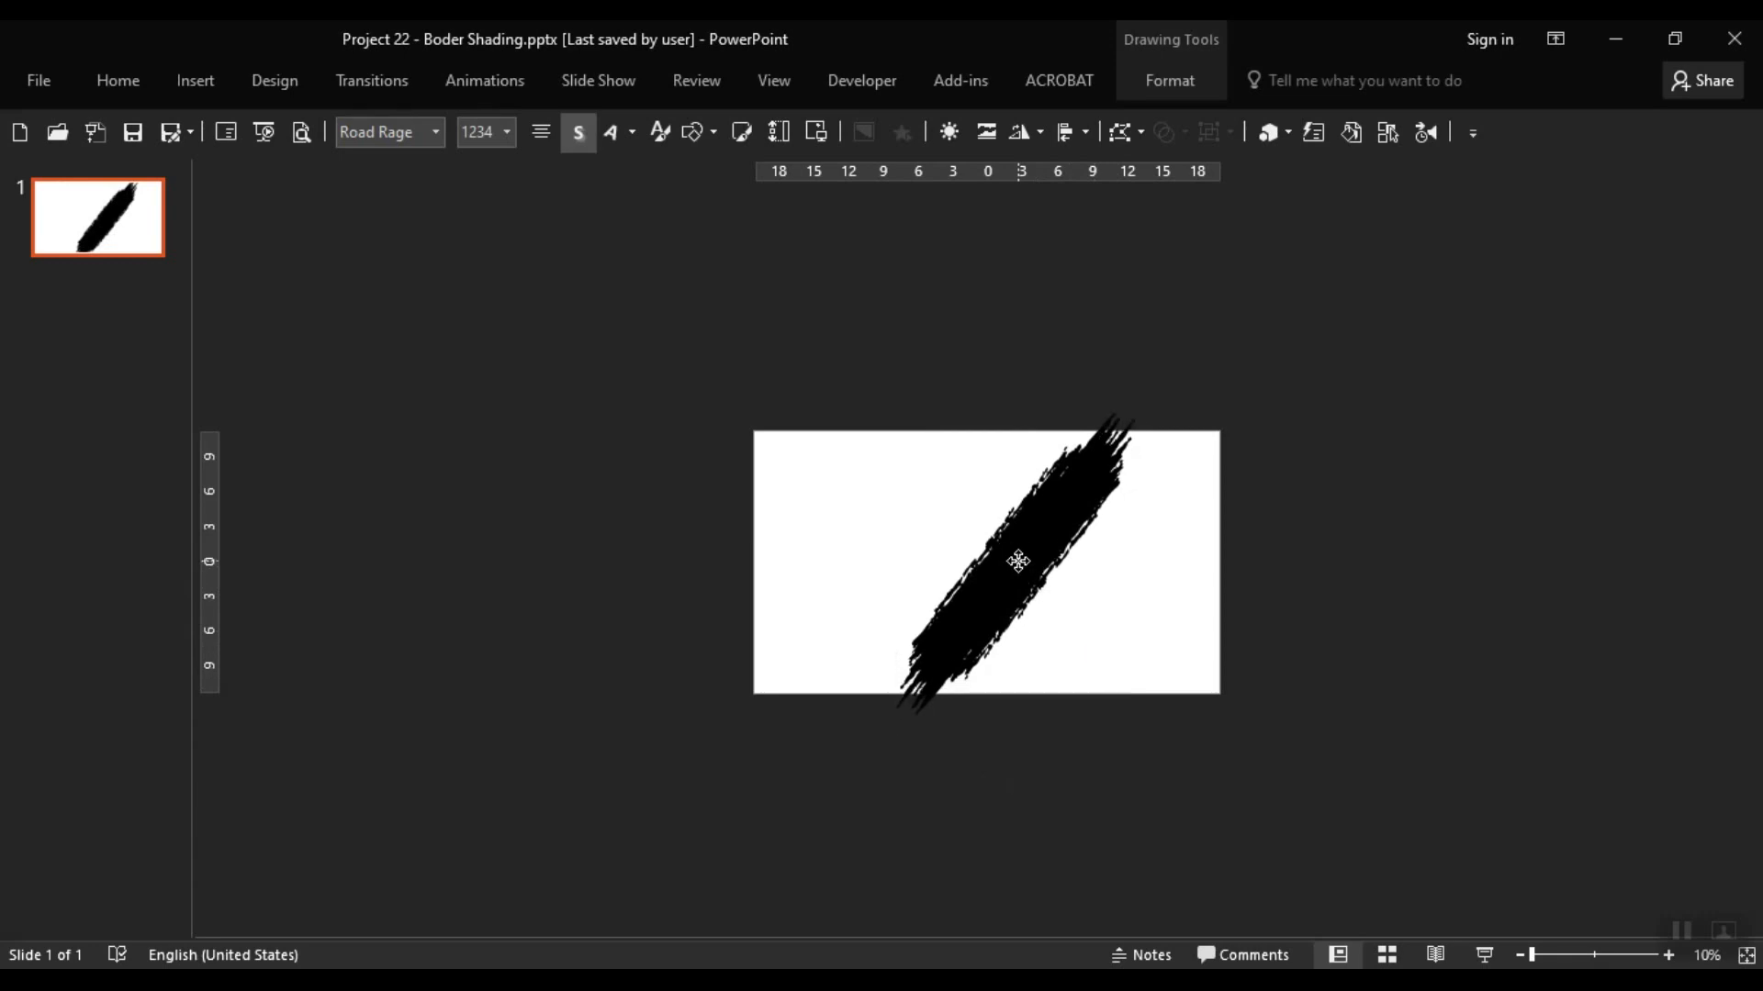
drag(1018, 561, 1018, 561)
drag(1113, 724, 1101, 703)
drag(1001, 742, 988, 740)
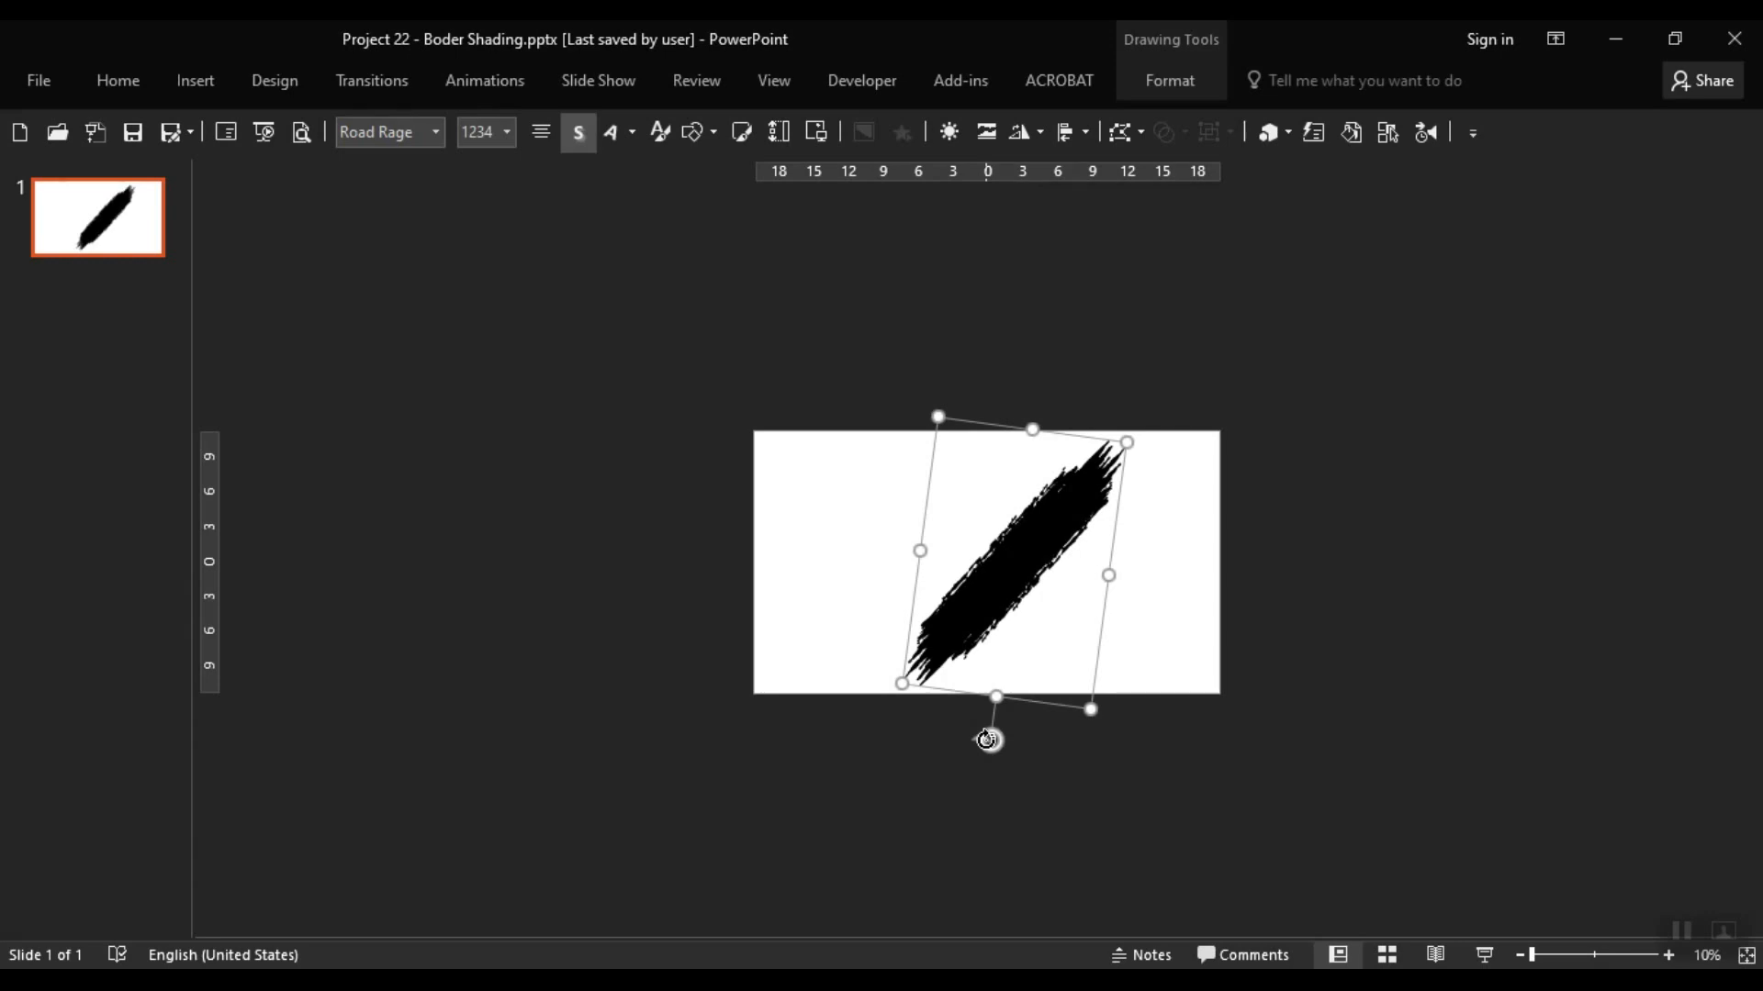
Step: Duplicate the large stroke twice toward the slide's left edge, placing the copies side by side and resizing them to fit the slide height
mouse_move(1027, 582)
mouse_down()
mouse_move(891, 583)
mouse_move(925, 580)
mouse_up()
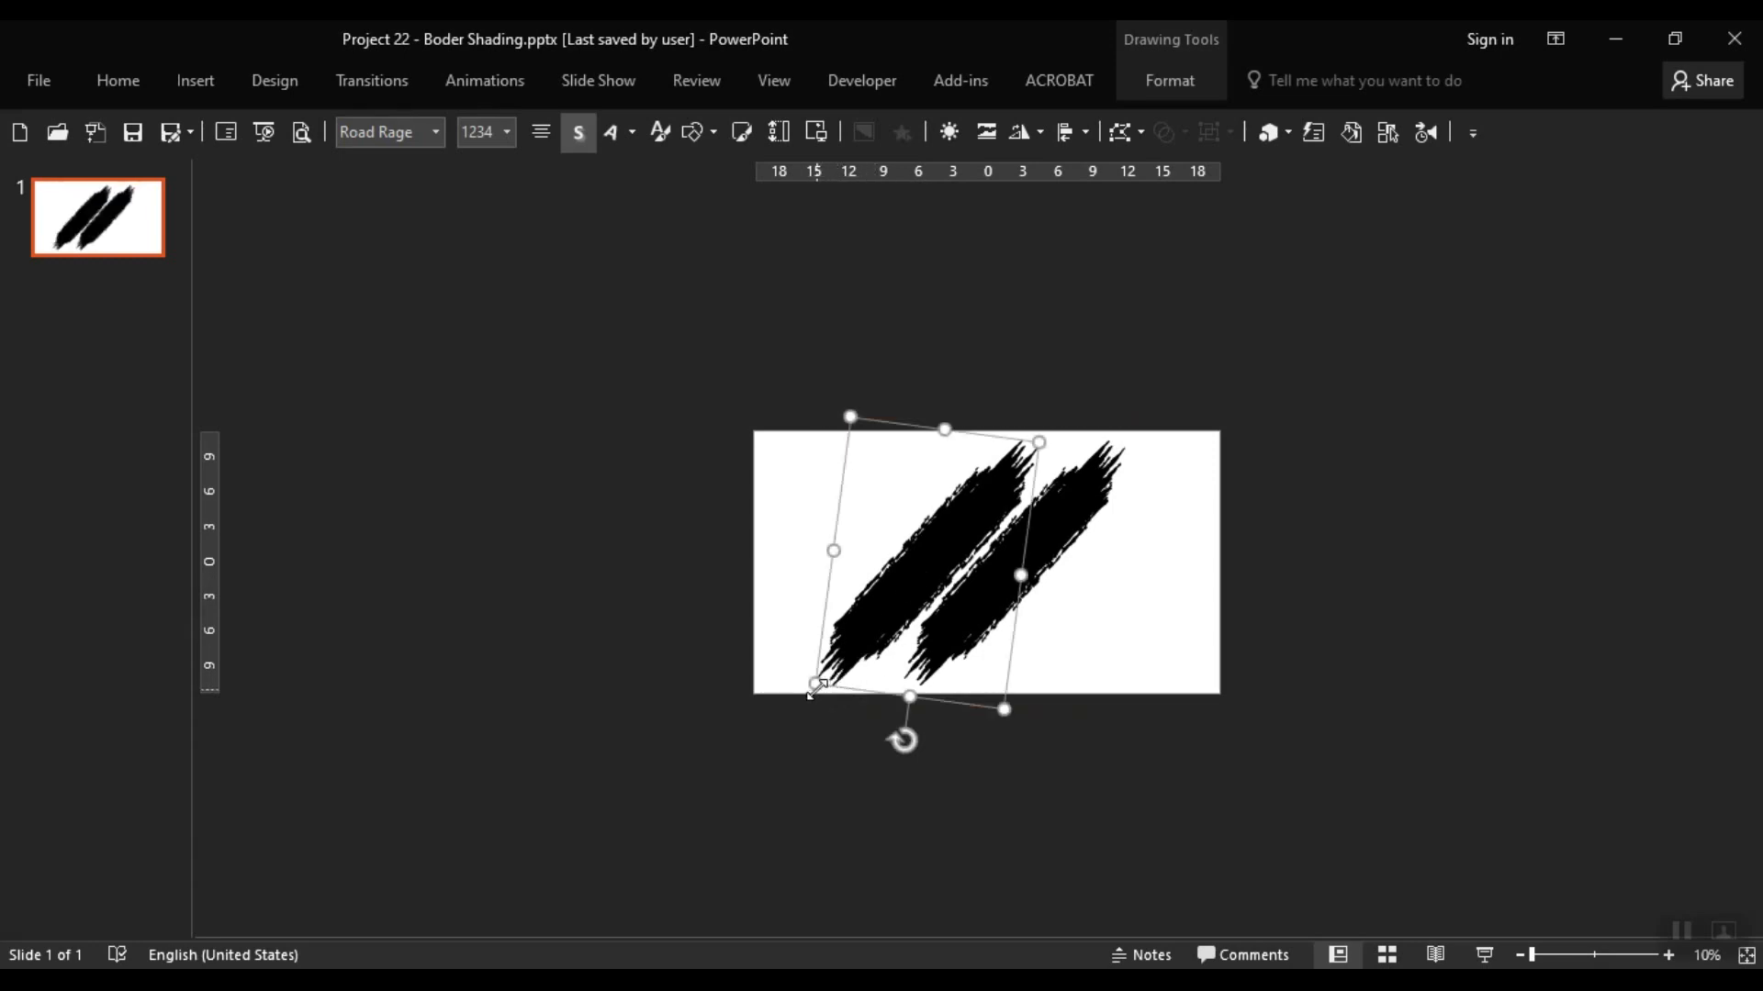
drag(814, 687, 806, 693)
click(1071, 564)
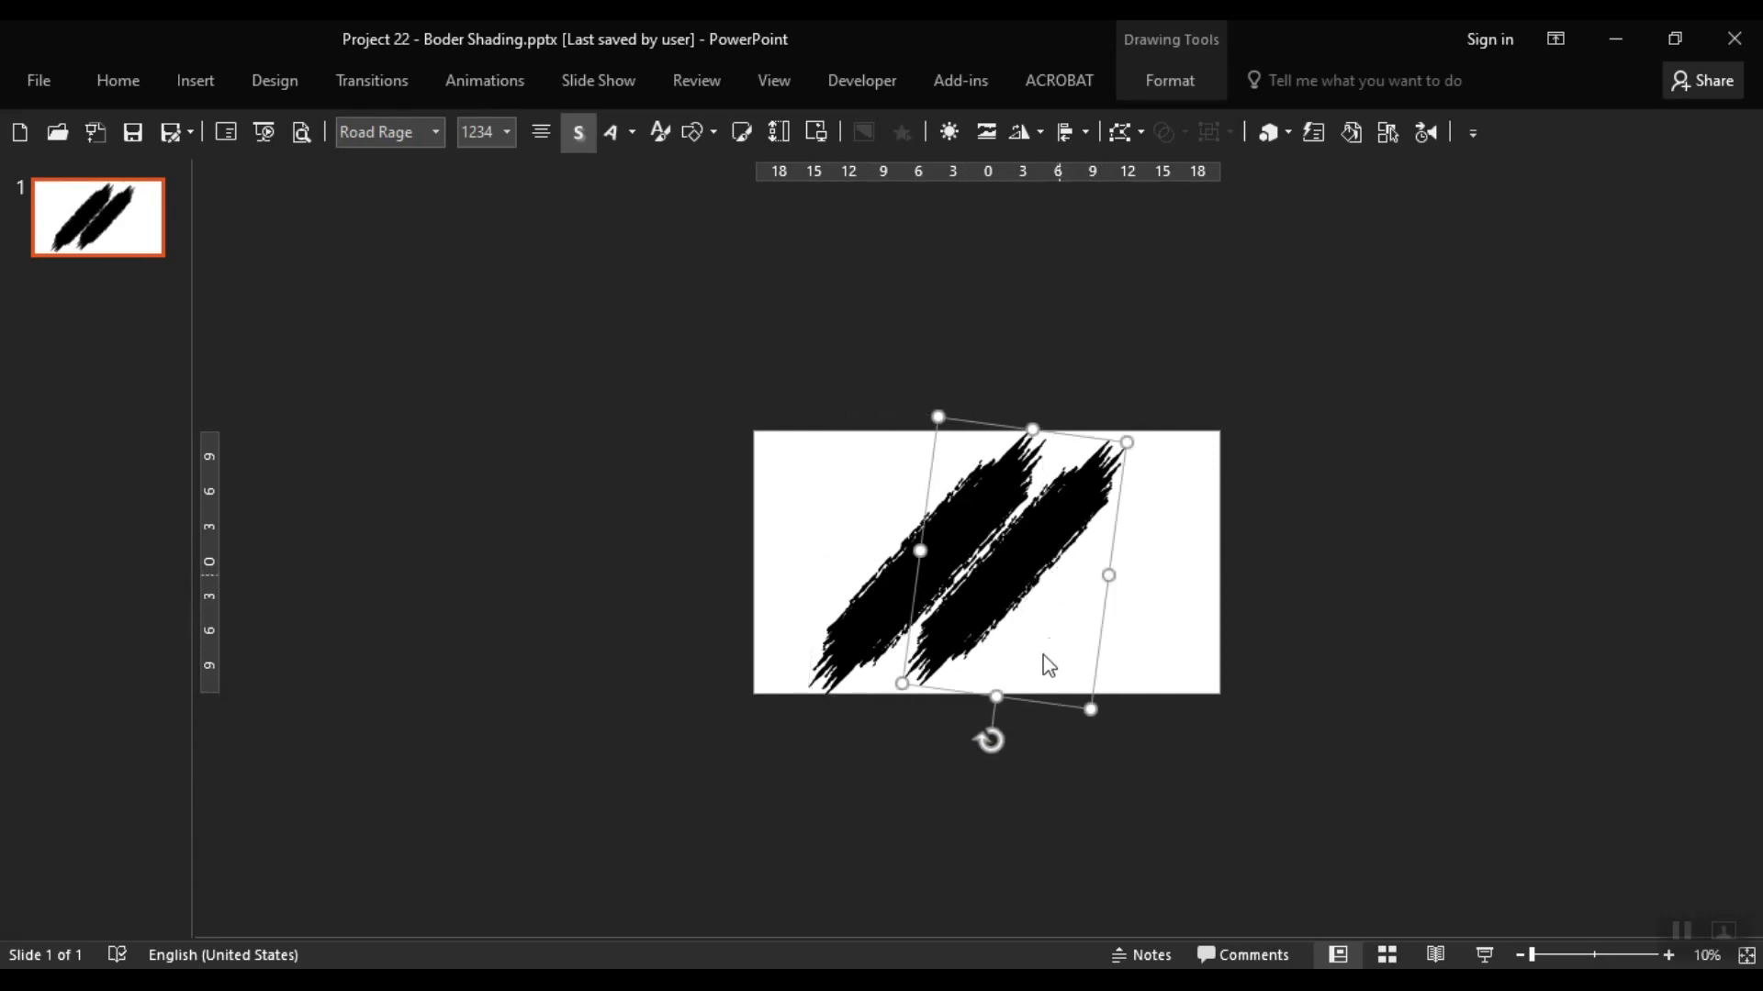
drag(1023, 570, 845, 526)
click(958, 549)
key(Right)
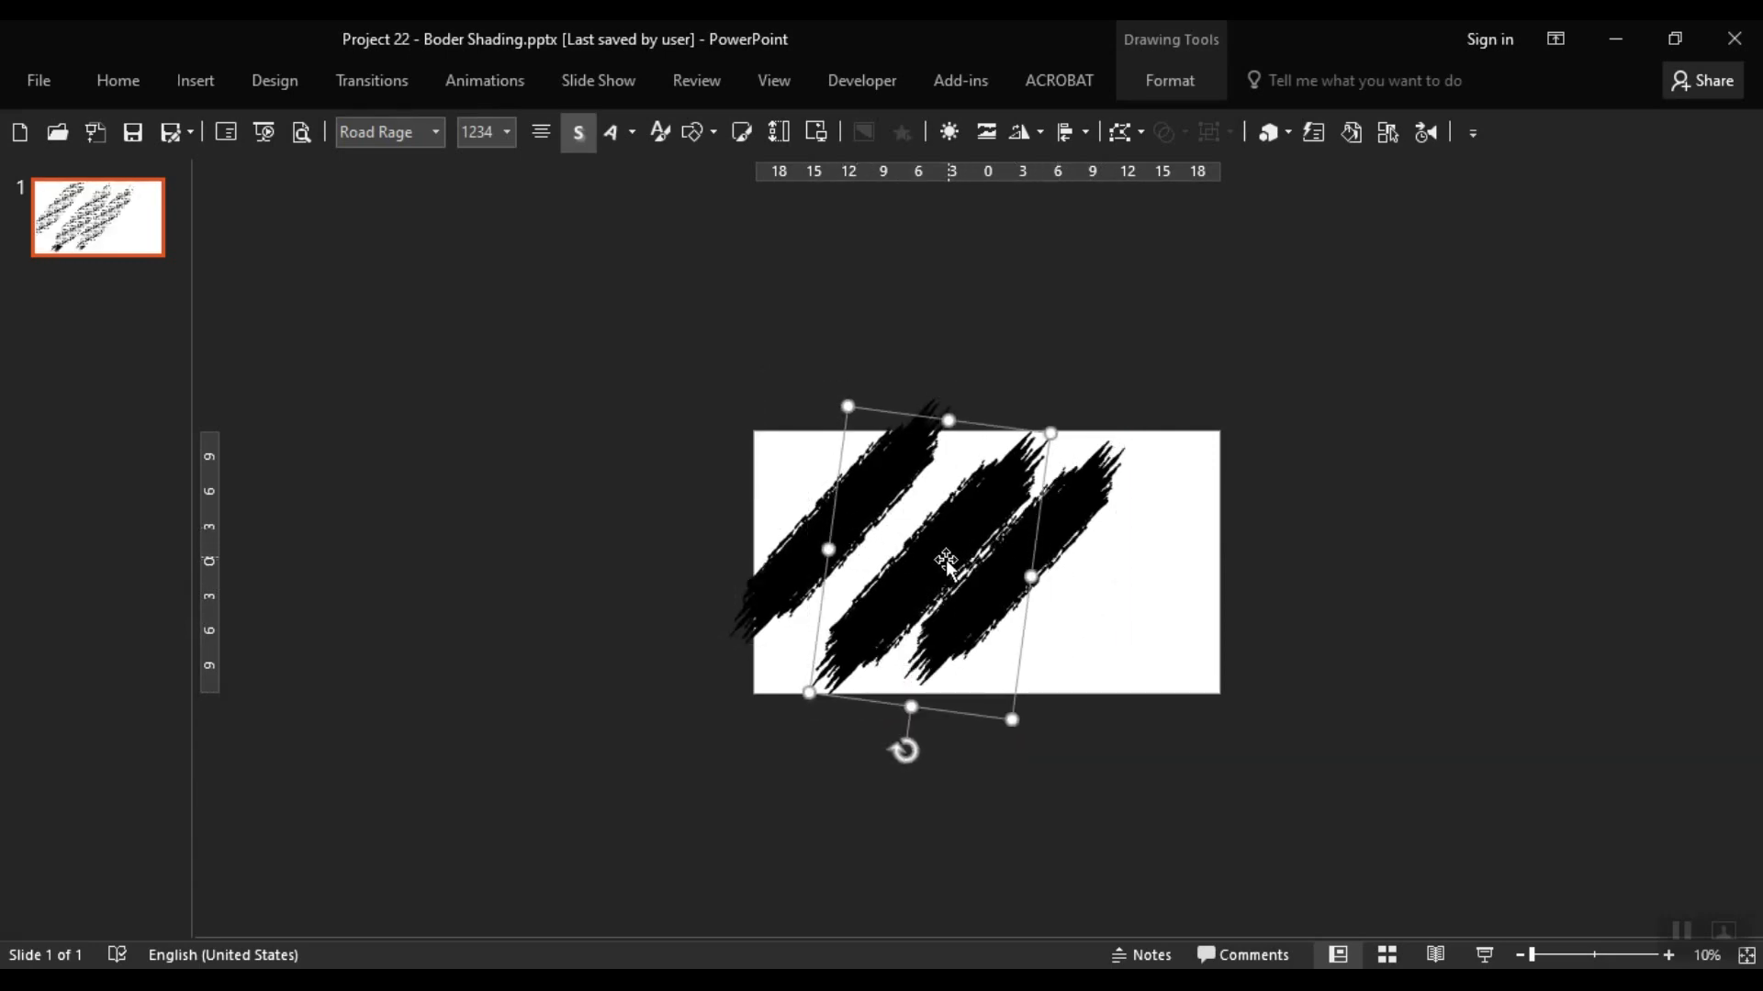
click(840, 542)
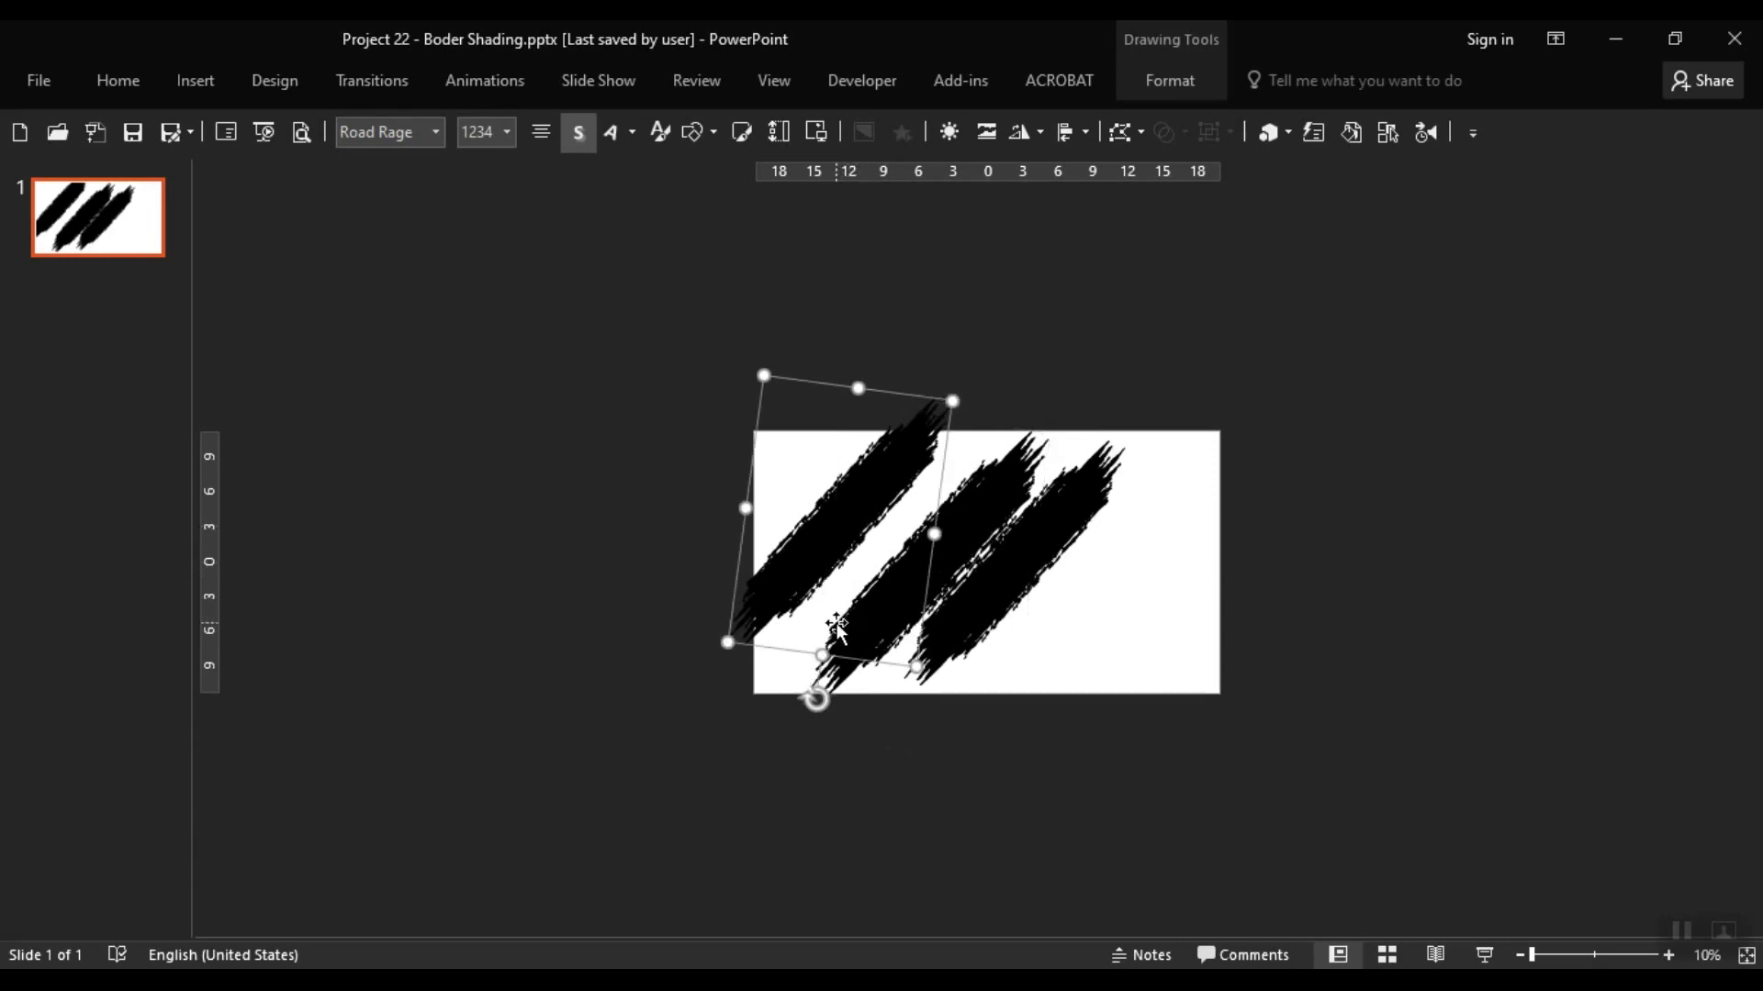
drag(843, 506, 861, 530)
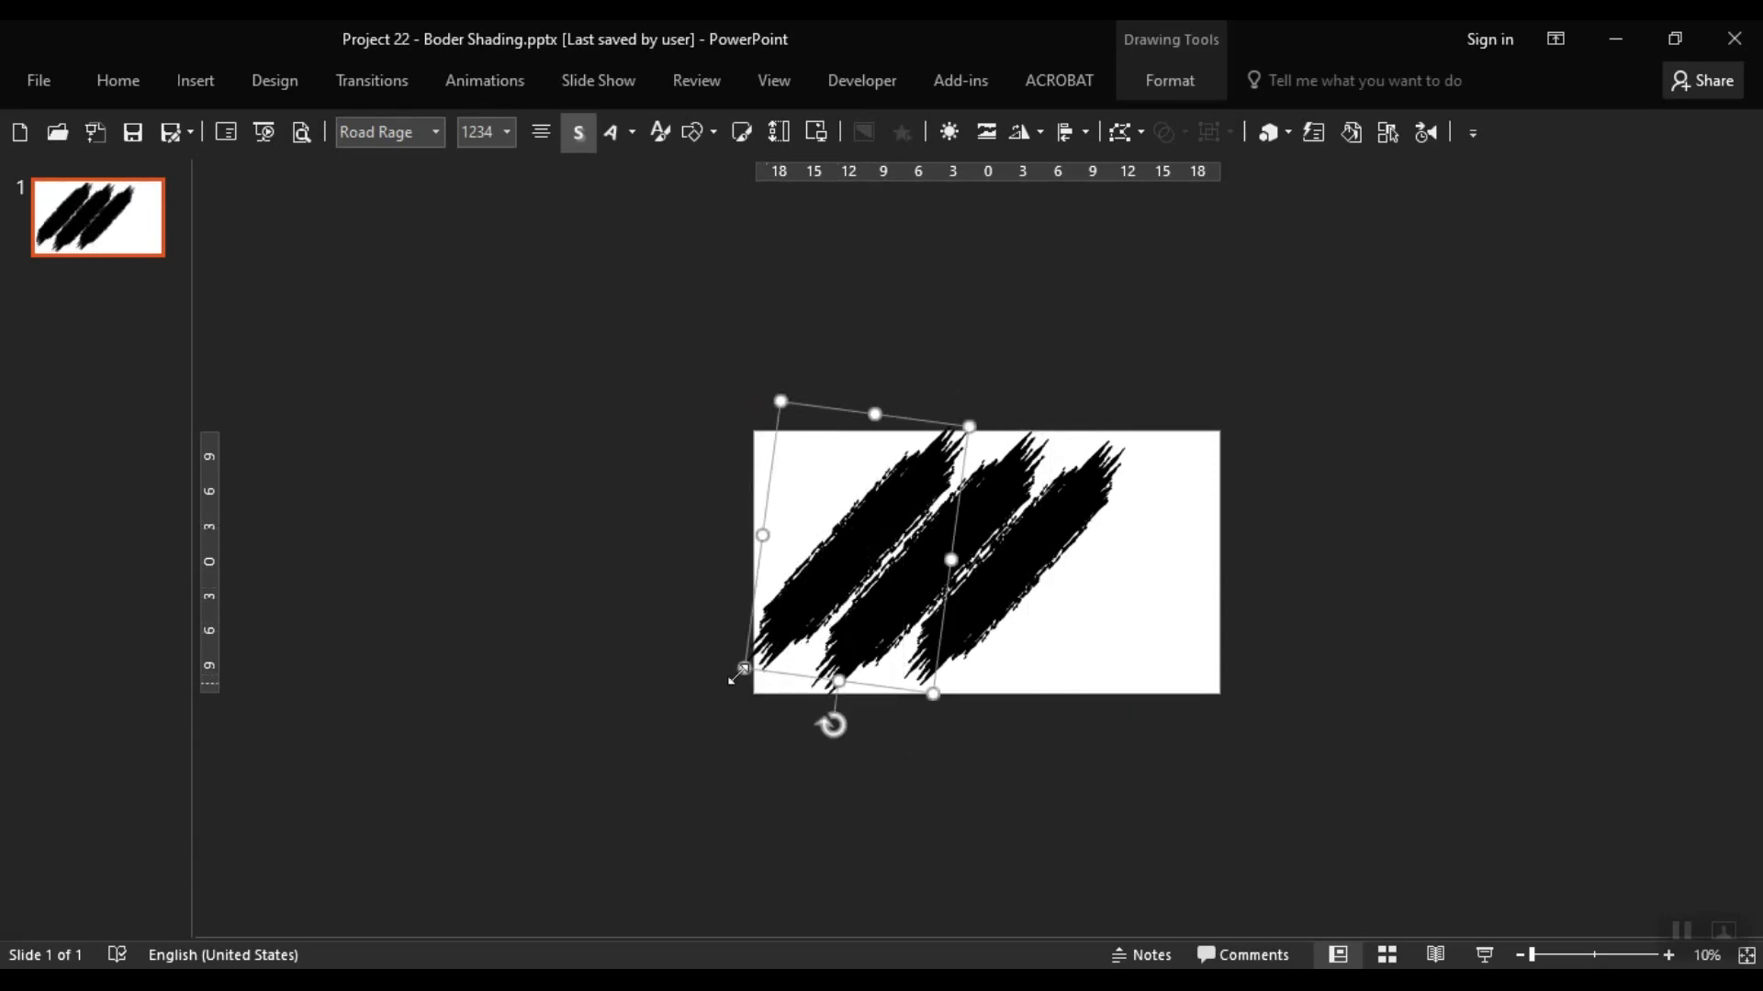
drag(739, 666, 751, 662)
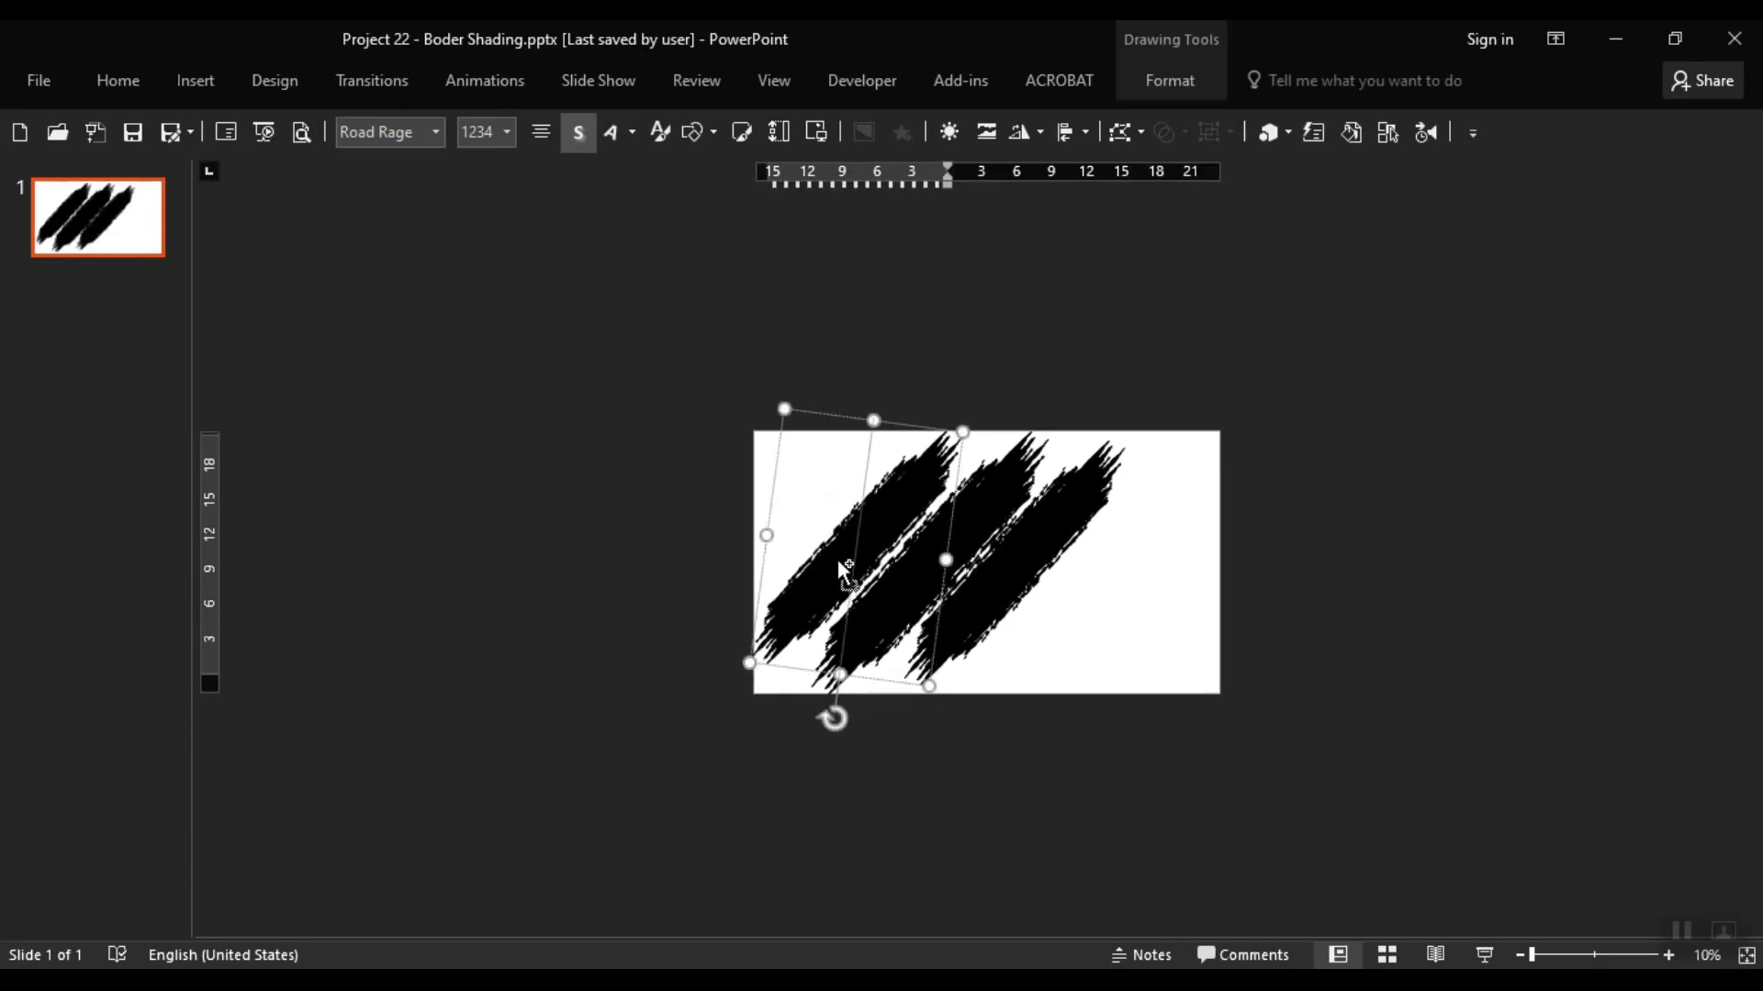
Step: Duplicate the leftmost stroke, shrink the copy, and place it close beside the original toward the slide's upper-left corner
click(892, 546)
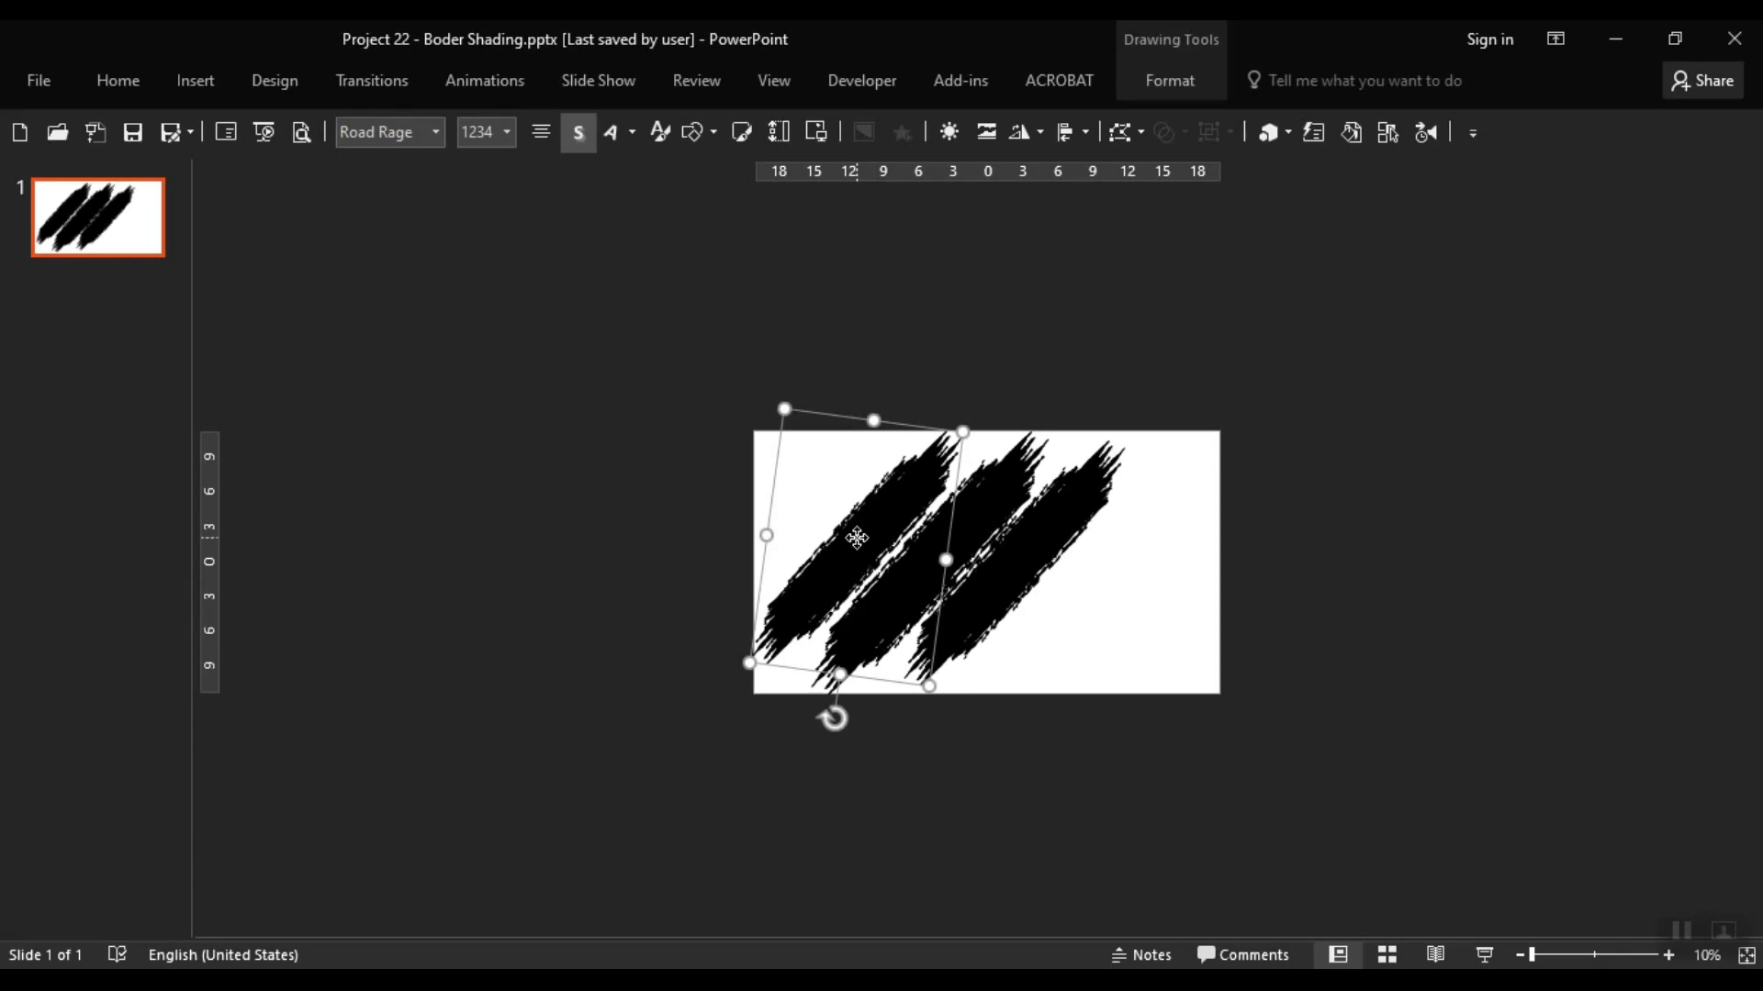
key(ctrl+d)
drag(848, 588, 814, 541)
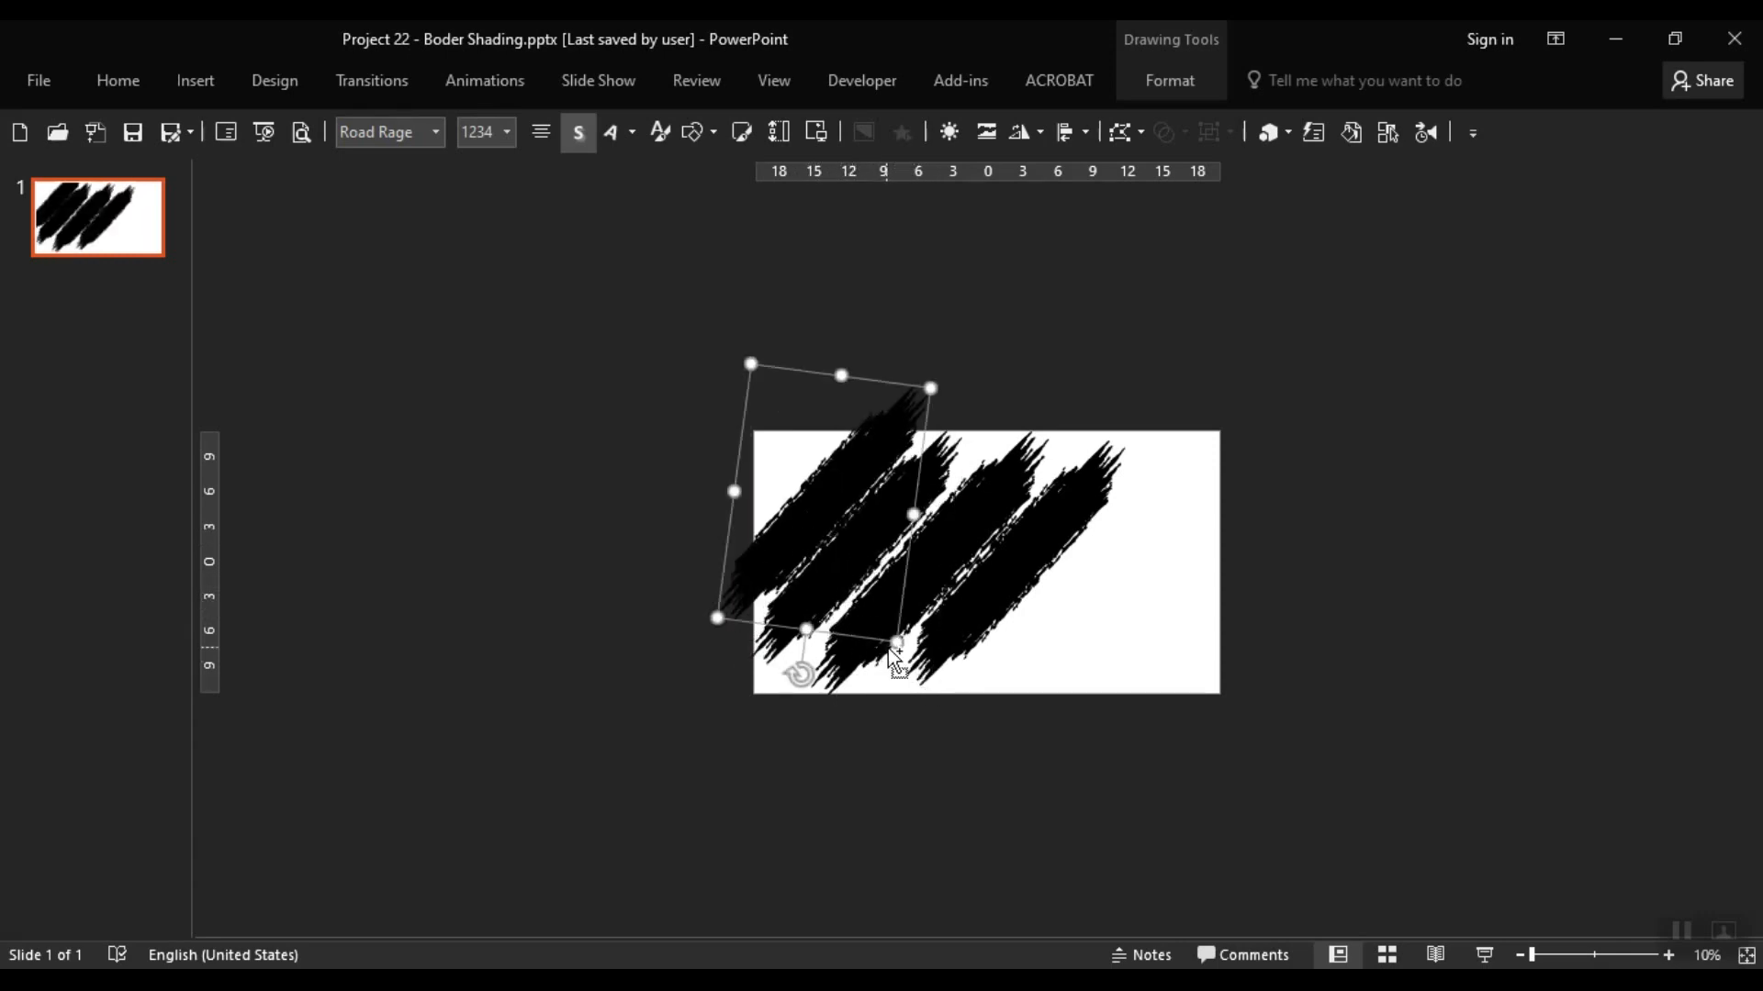
drag(887, 629, 870, 599)
drag(813, 526, 817, 529)
drag(771, 404, 783, 425)
Step: Add two progressively smaller stroke copies toward the upper-left corner and fit the smallest between its neighbour and the slide edges
drag(825, 510, 796, 497)
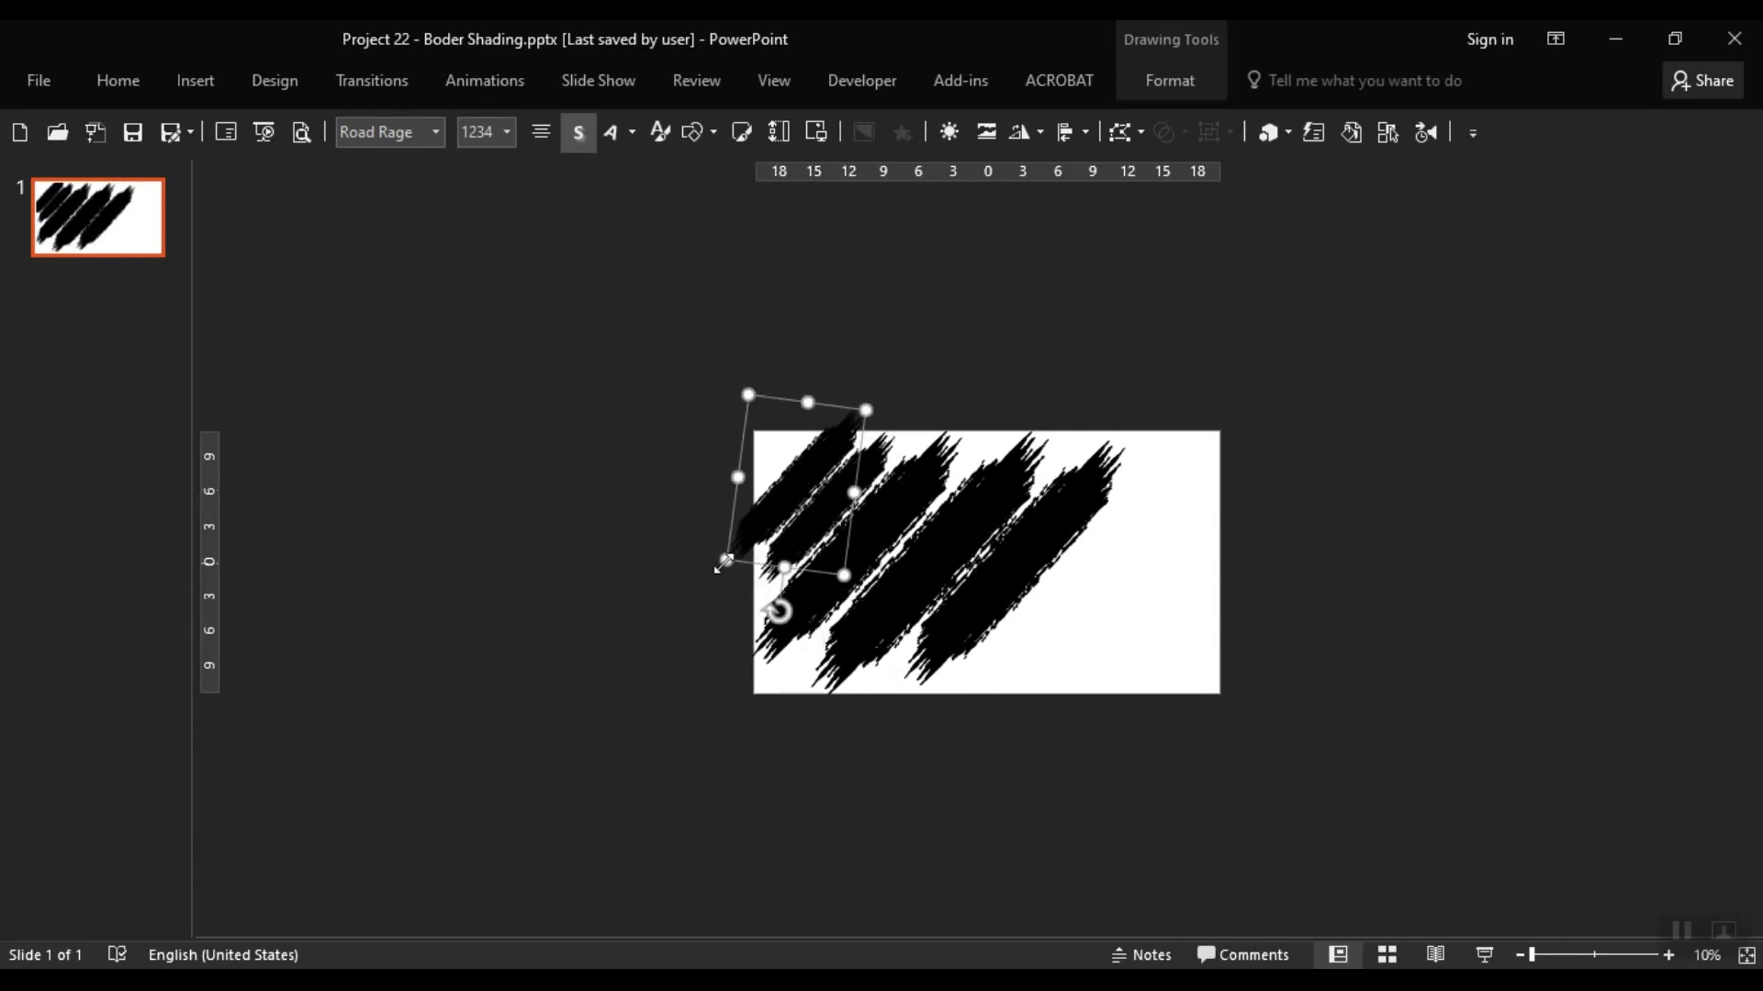
mouse_move(735, 555)
mouse_down()
mouse_move(797, 496)
mouse_move(783, 470)
mouse_move(756, 492)
mouse_move(810, 446)
mouse_up()
scroll(765, 466, up, 4)
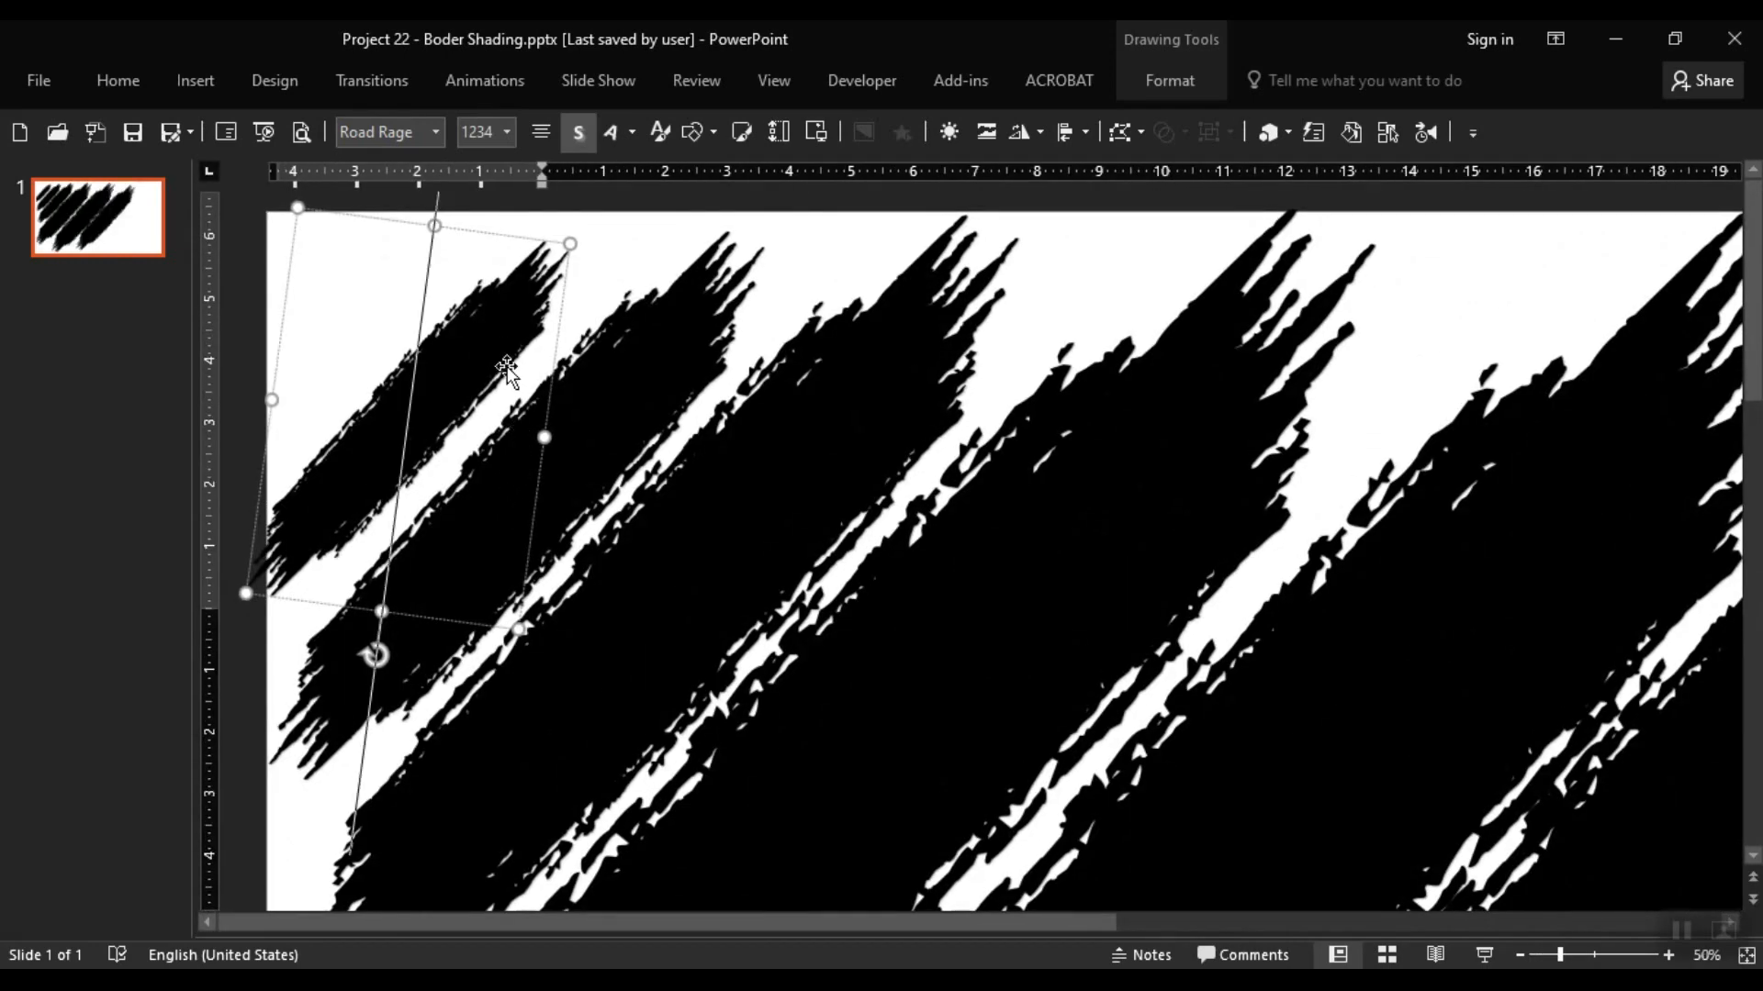
drag(439, 379, 455, 384)
drag(578, 242, 597, 229)
drag(444, 374, 471, 352)
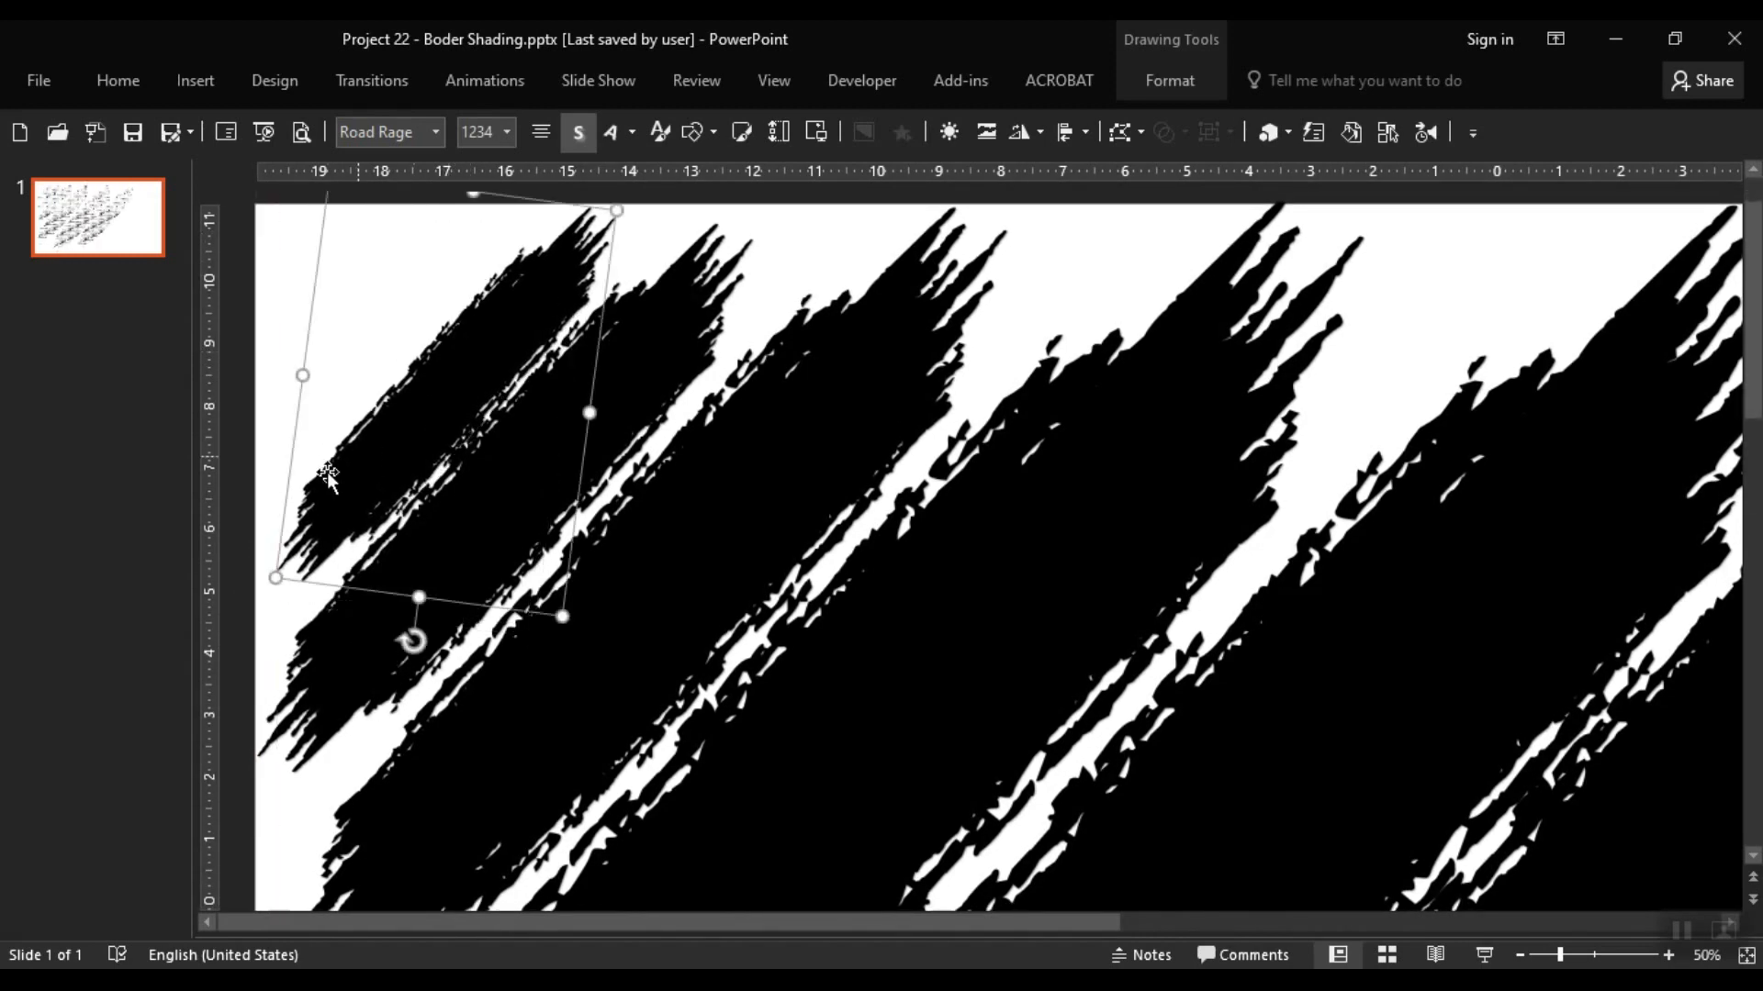
drag(273, 578, 254, 602)
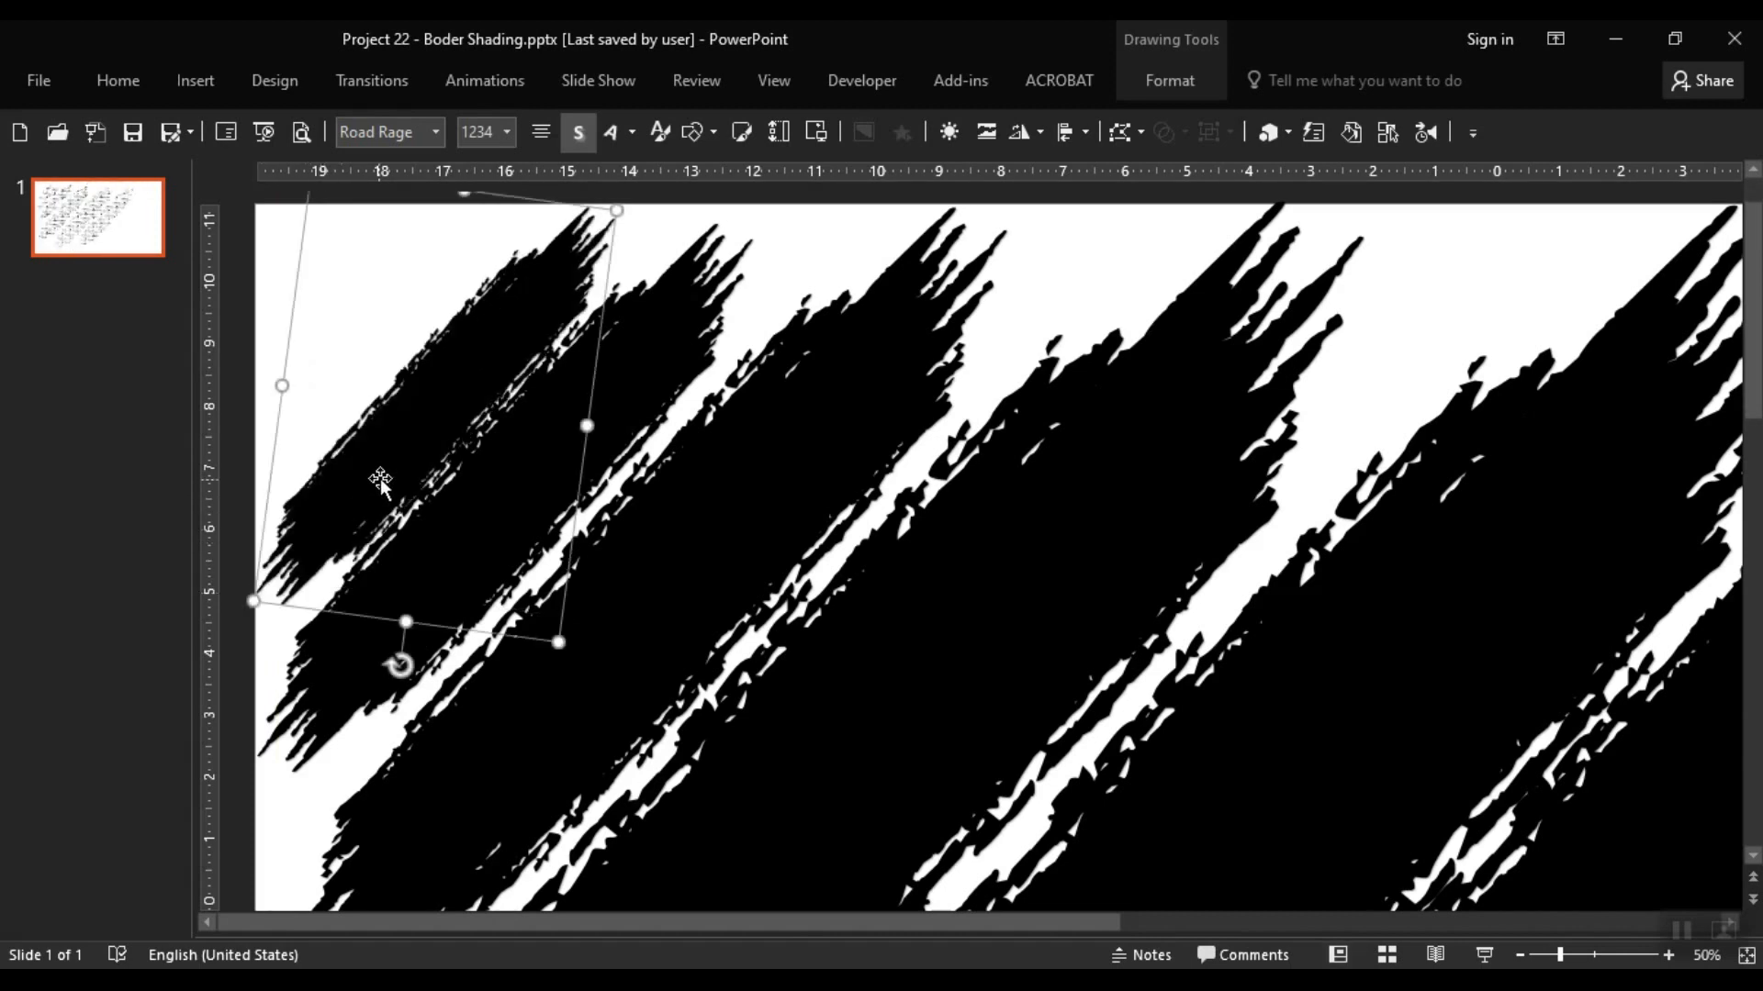
Step: Fill the upper-left corner with two more stroke copies, each shrunk and set parallel to the previous one
drag(410, 465, 357, 369)
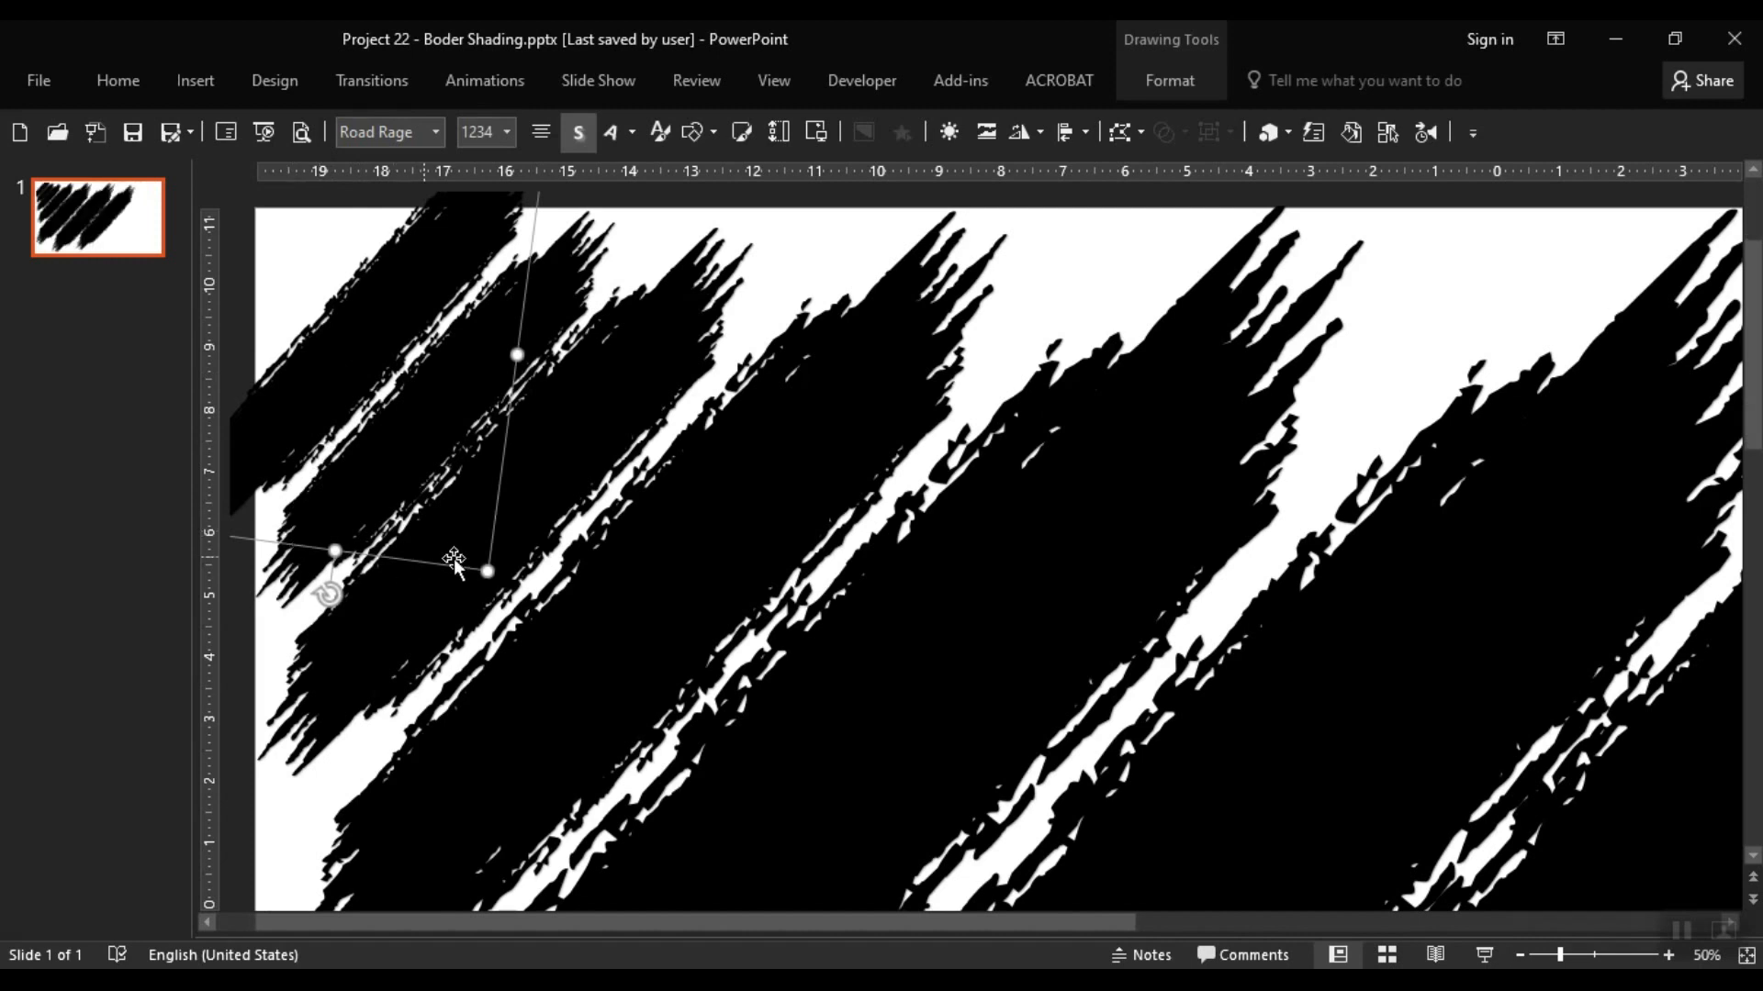
drag(487, 571, 441, 473)
mouse_move(386, 337)
mouse_down()
mouse_move(400, 343)
mouse_move(355, 288)
mouse_up()
drag(409, 440, 380, 394)
drag(339, 313, 350, 312)
click(774, 286)
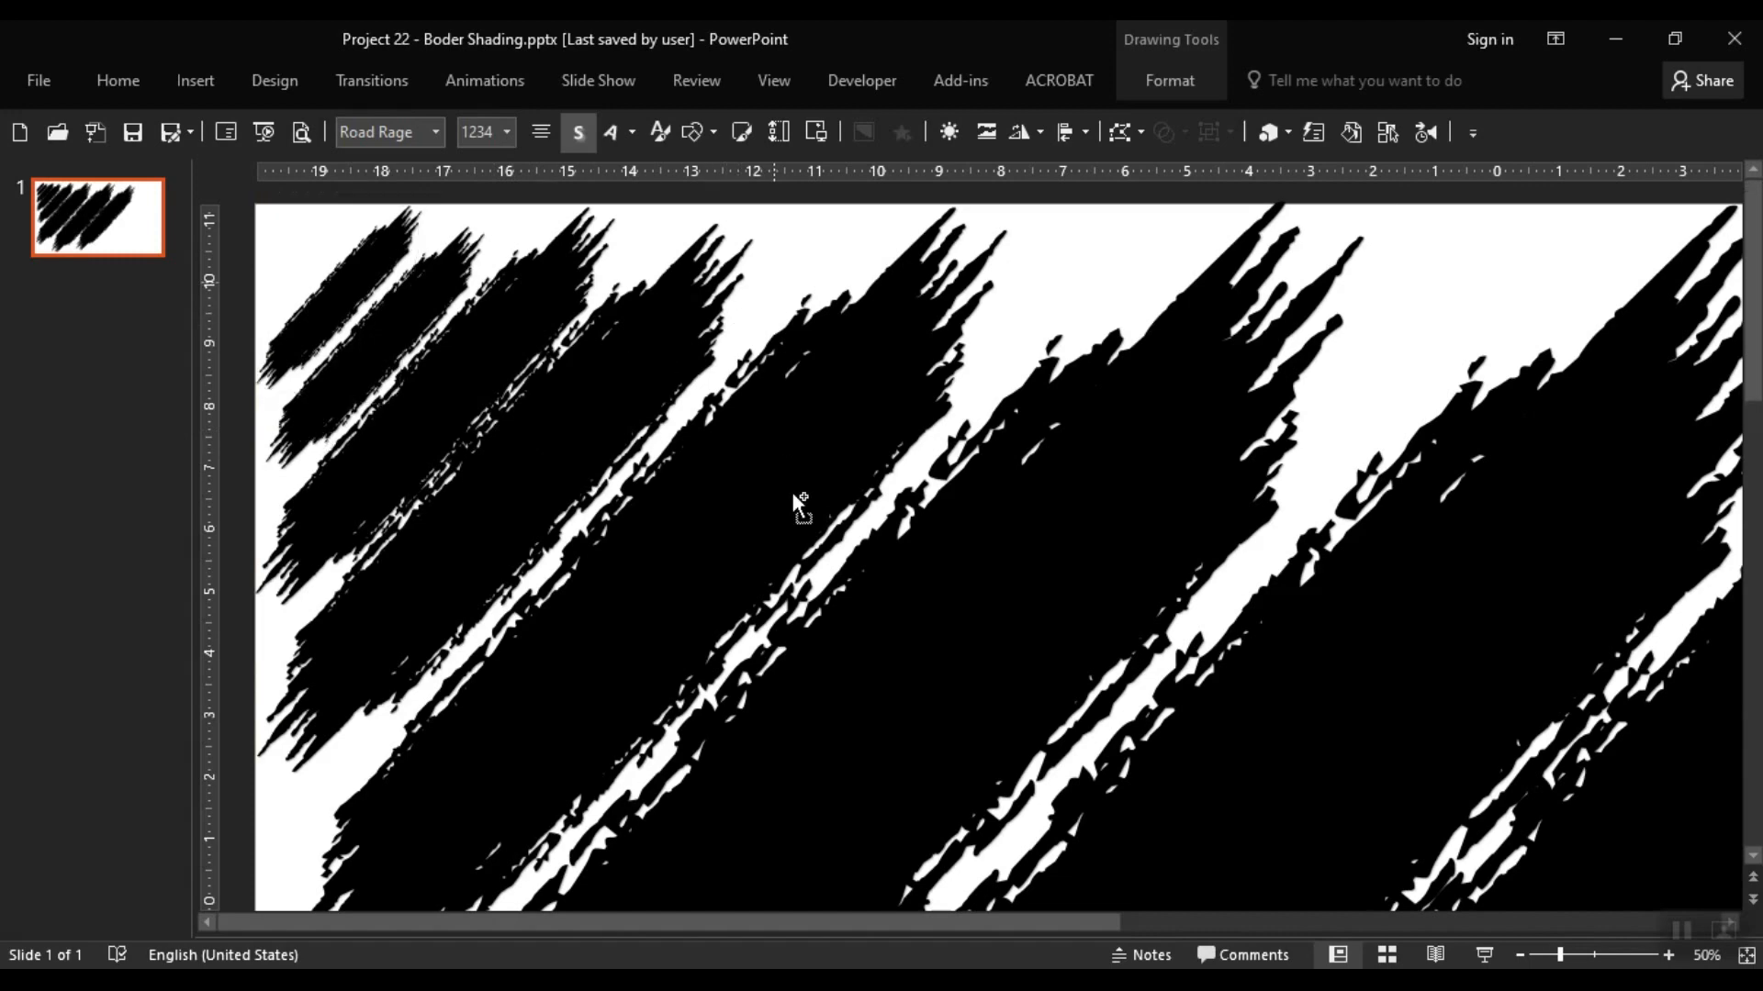
Step: Duplicate a large stroke to the right of the last one and resize the copy to reach the slide's upper-right corner
scroll(827, 576, down, 3)
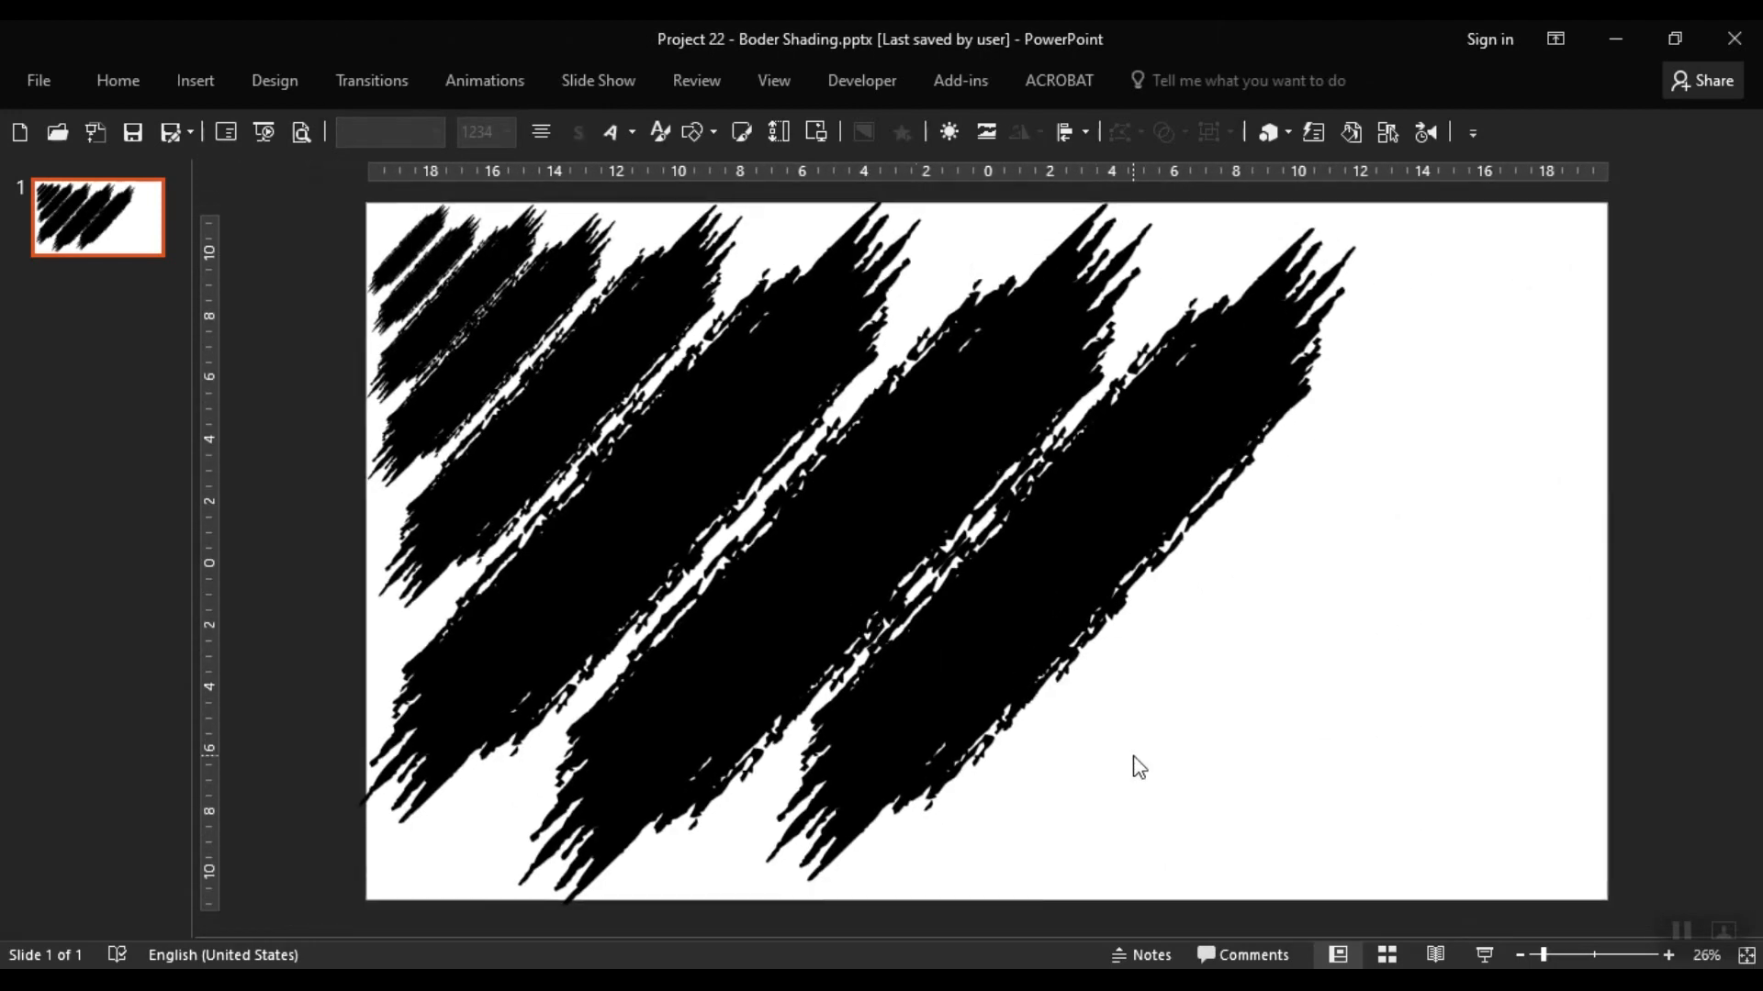
click(1035, 622)
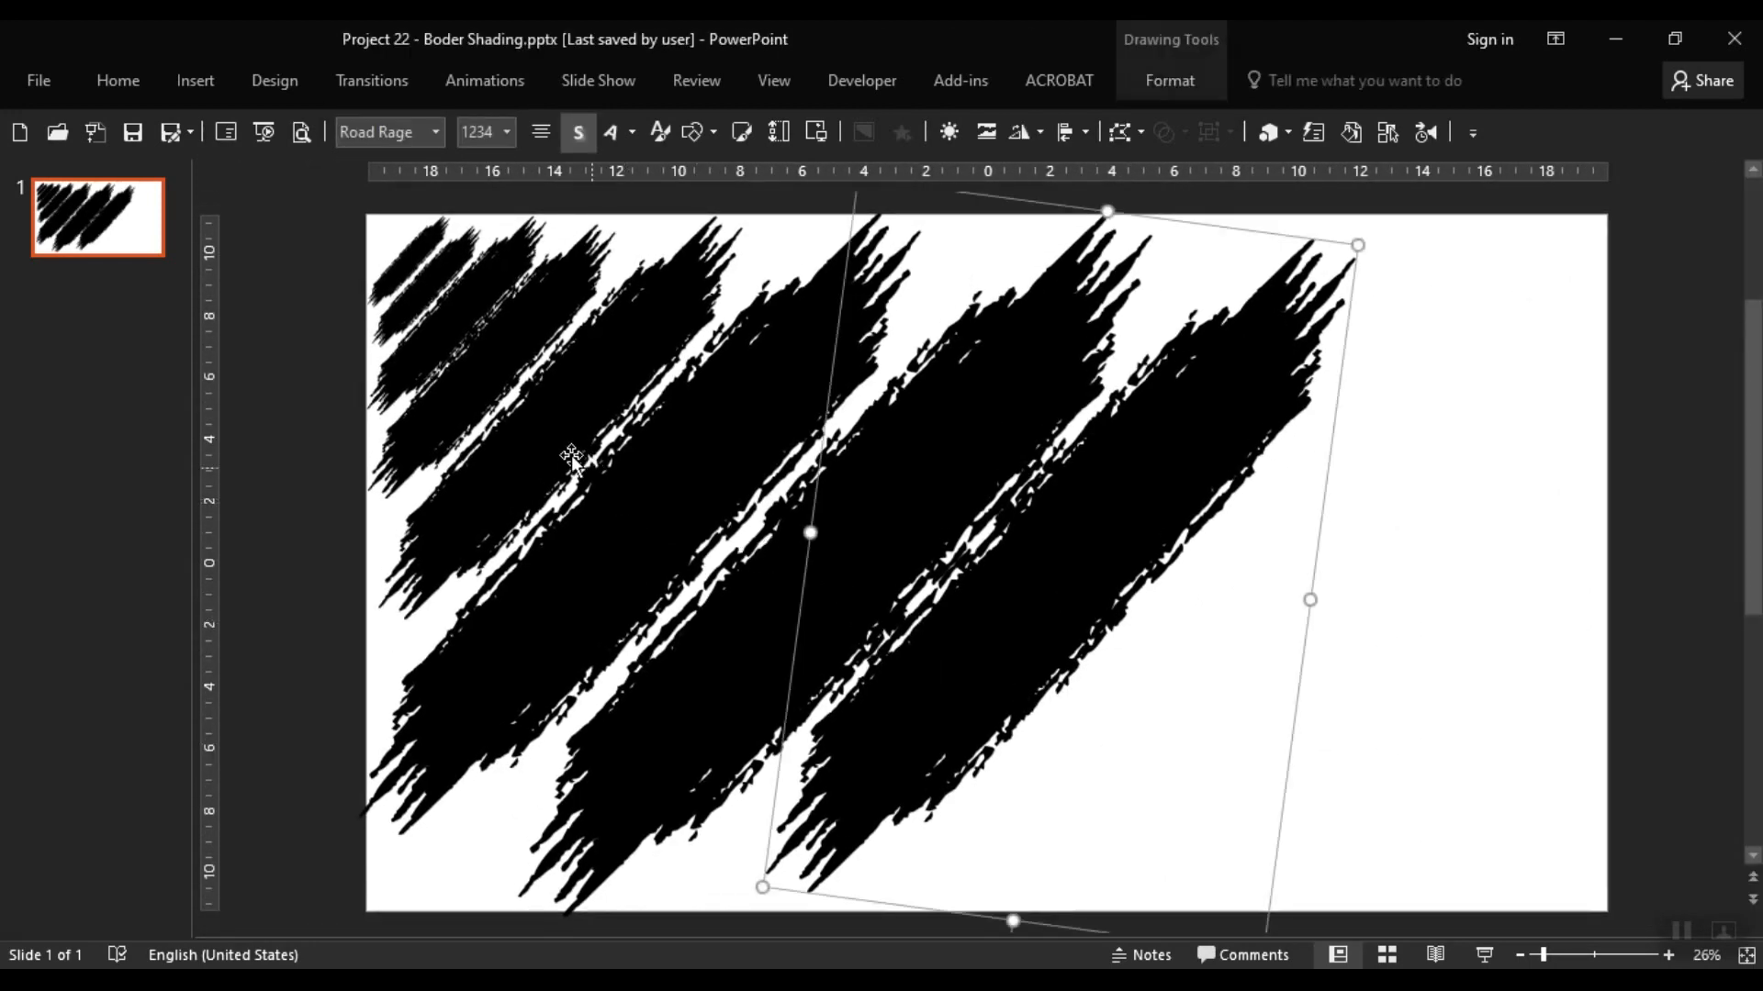
click(590, 468)
click(1129, 622)
mouse_move(1131, 624)
mouse_down()
mouse_move(1308, 633)
mouse_move(1296, 610)
mouse_move(1320, 587)
mouse_move(1285, 610)
mouse_move(1308, 592)
mouse_up()
drag(1011, 867, 978, 901)
Step: Copy the medium stroke from the upper-left group to the lower-right area, enlarge it, and set it close beside the last large stroke
click(573, 426)
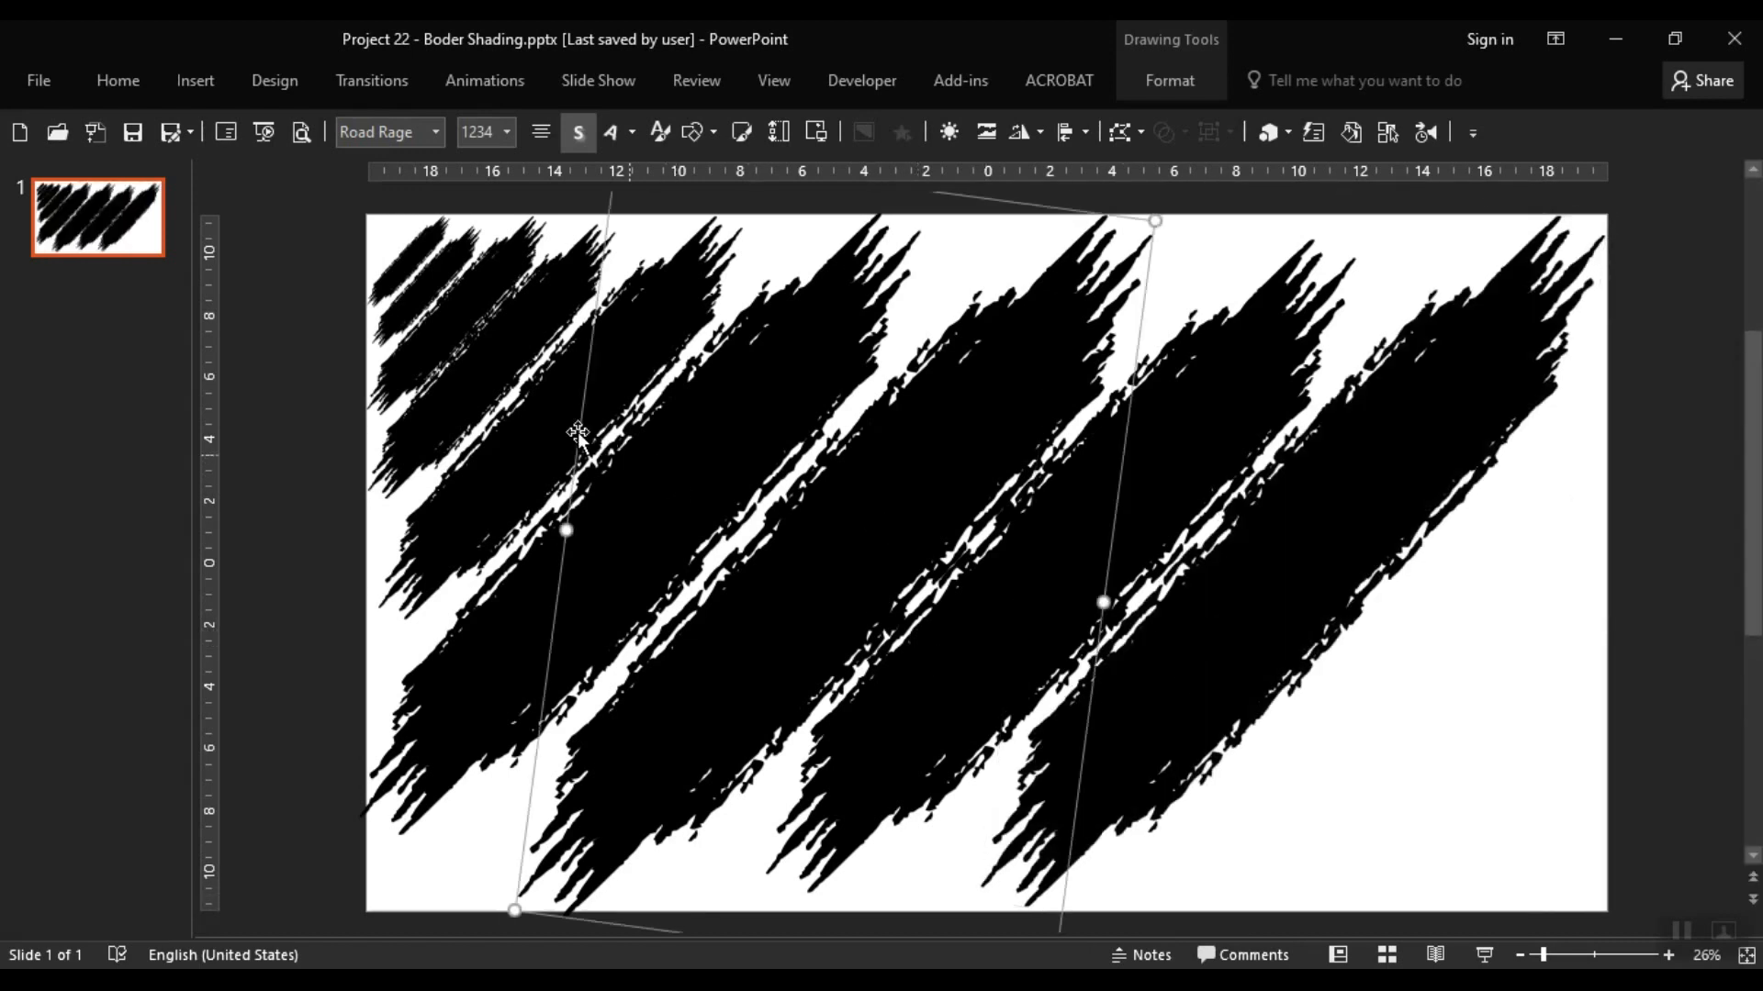
scroll(574, 432, up, 1)
mouse_move(598, 445)
mouse_down()
mouse_move(1168, 630)
mouse_move(1409, 683)
mouse_move(1453, 639)
mouse_up()
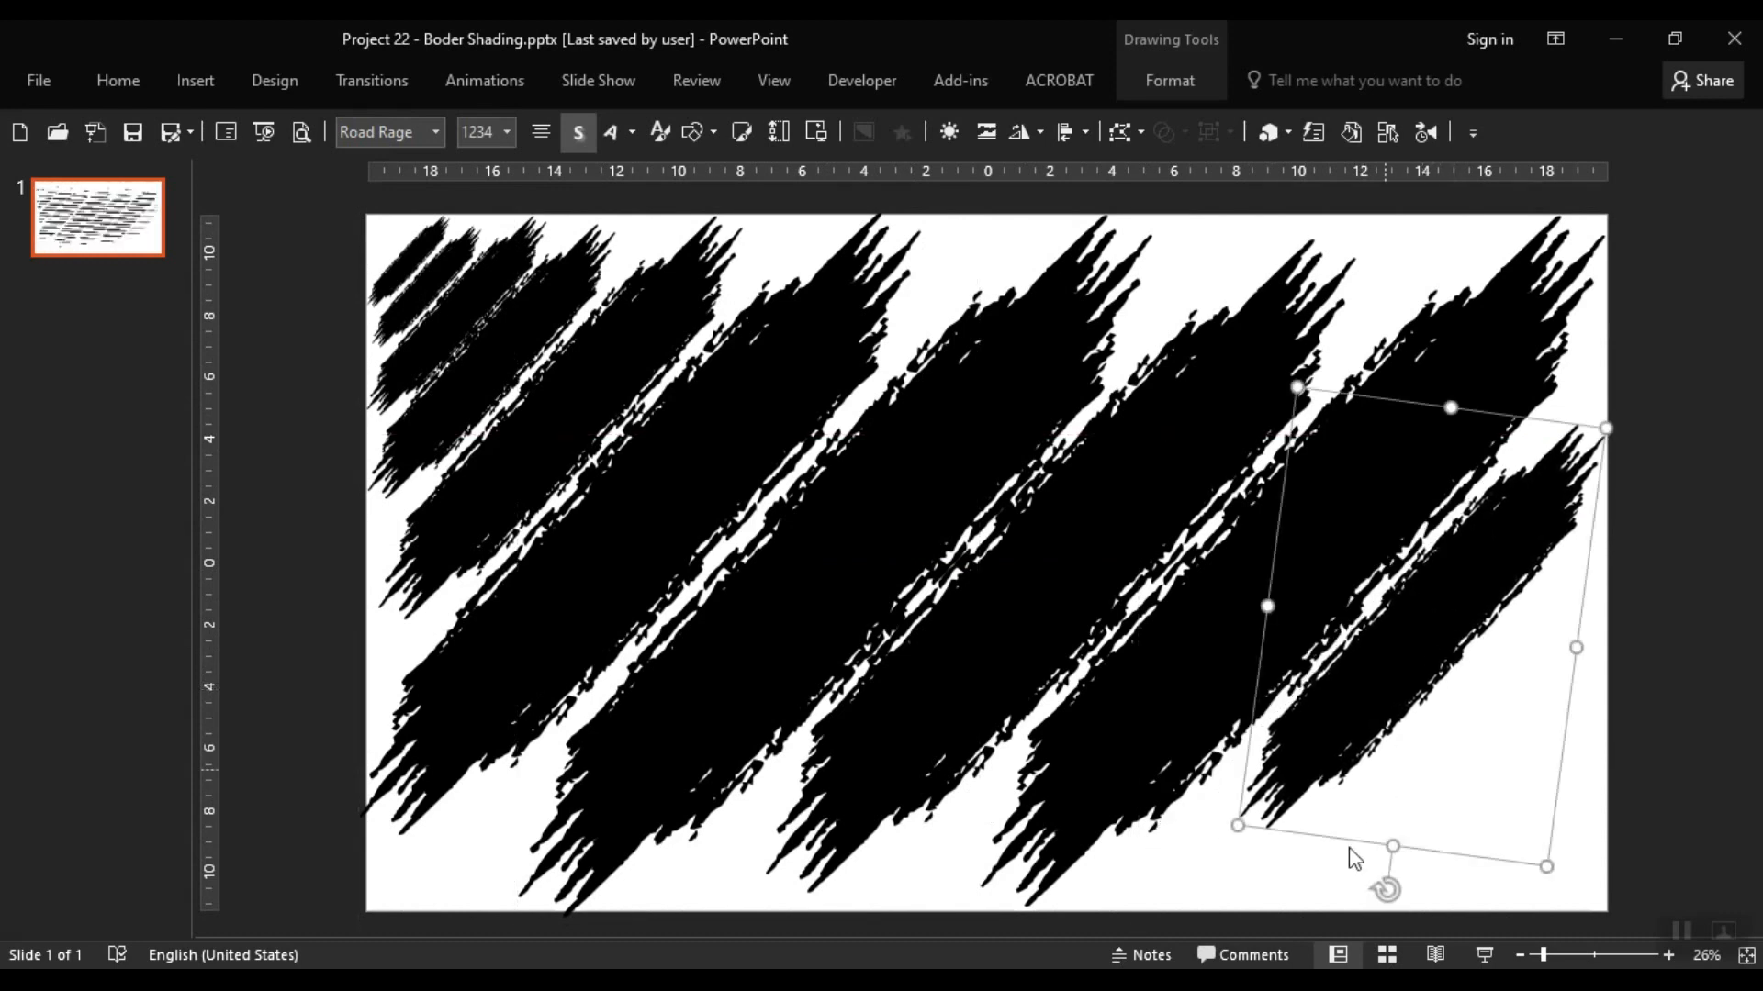
mouse_move(1222, 847)
mouse_down()
mouse_move(1167, 908)
mouse_move(1181, 894)
mouse_up()
mouse_move(1384, 702)
mouse_down()
mouse_move(1397, 715)
mouse_move(1330, 755)
mouse_up()
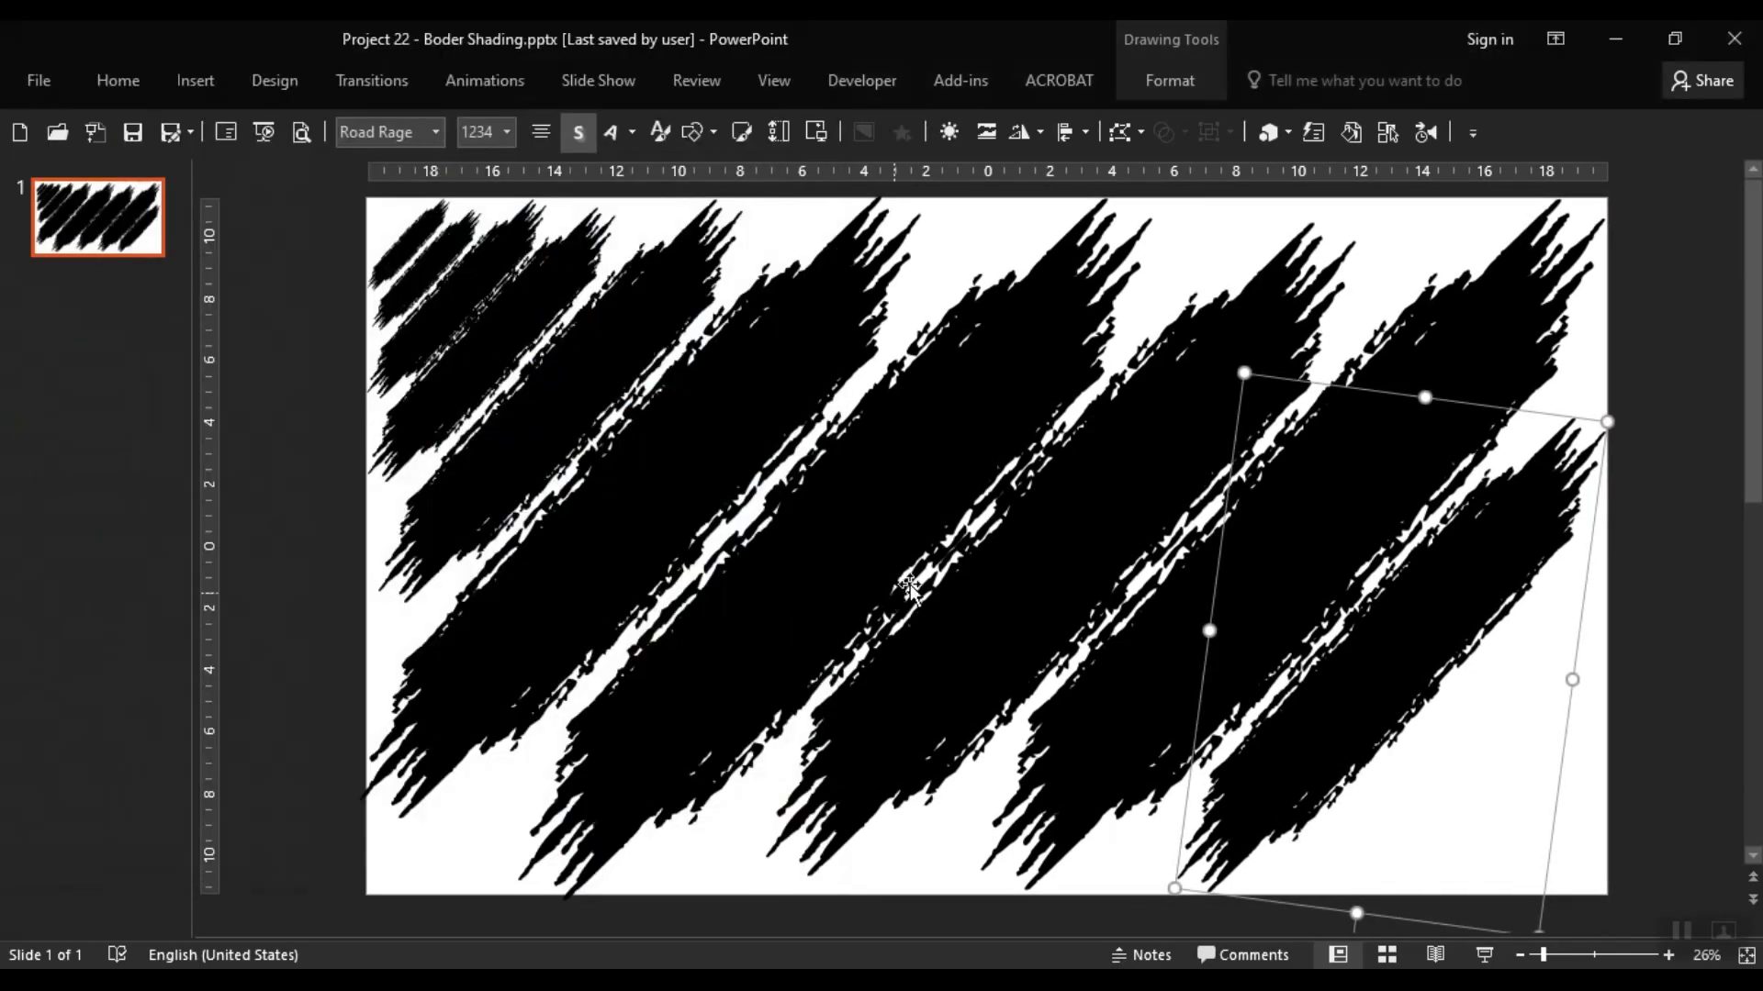
click(987, 575)
click(1439, 828)
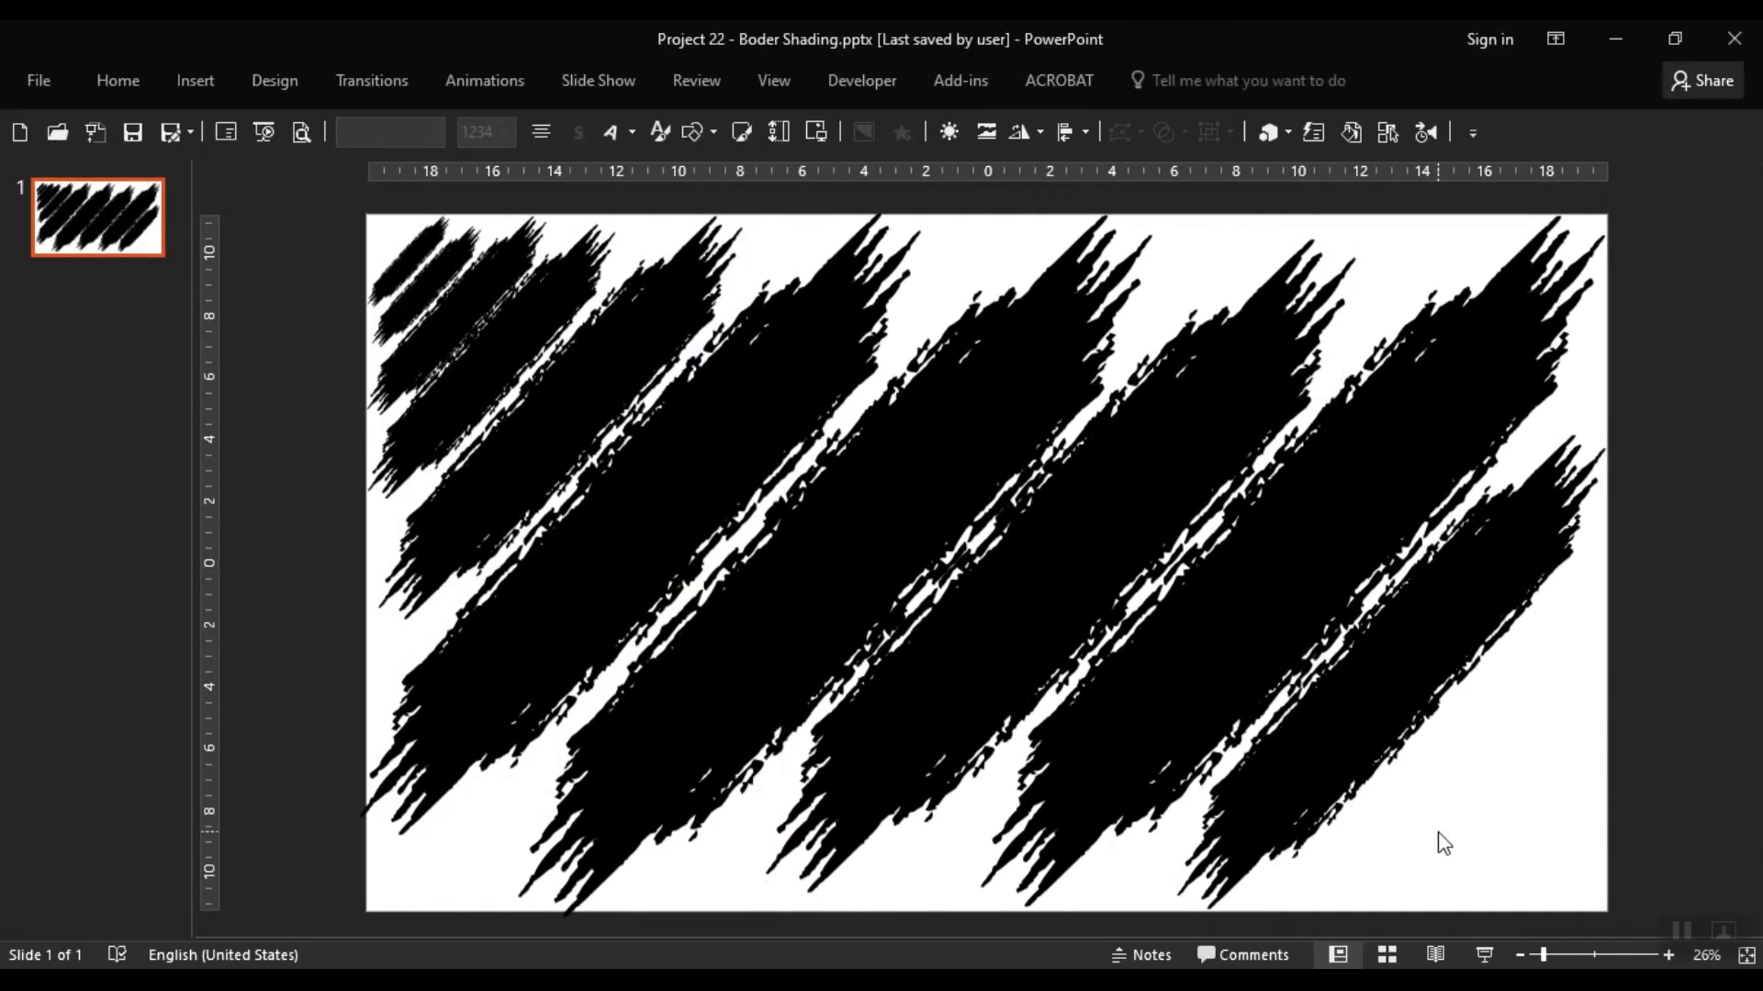
click(1382, 722)
drag(1368, 725, 1349, 743)
click(1664, 736)
Step: Nudge the fourth stroke from the upper-left corner rightward to open a gap beside the third stroke
click(469, 378)
key(Right)
key(Right)
key(Right)
key(Right)
key(Right)
Step: Copy the third stroke from the upper-left corner into the slide's lower-right corner
click(457, 337)
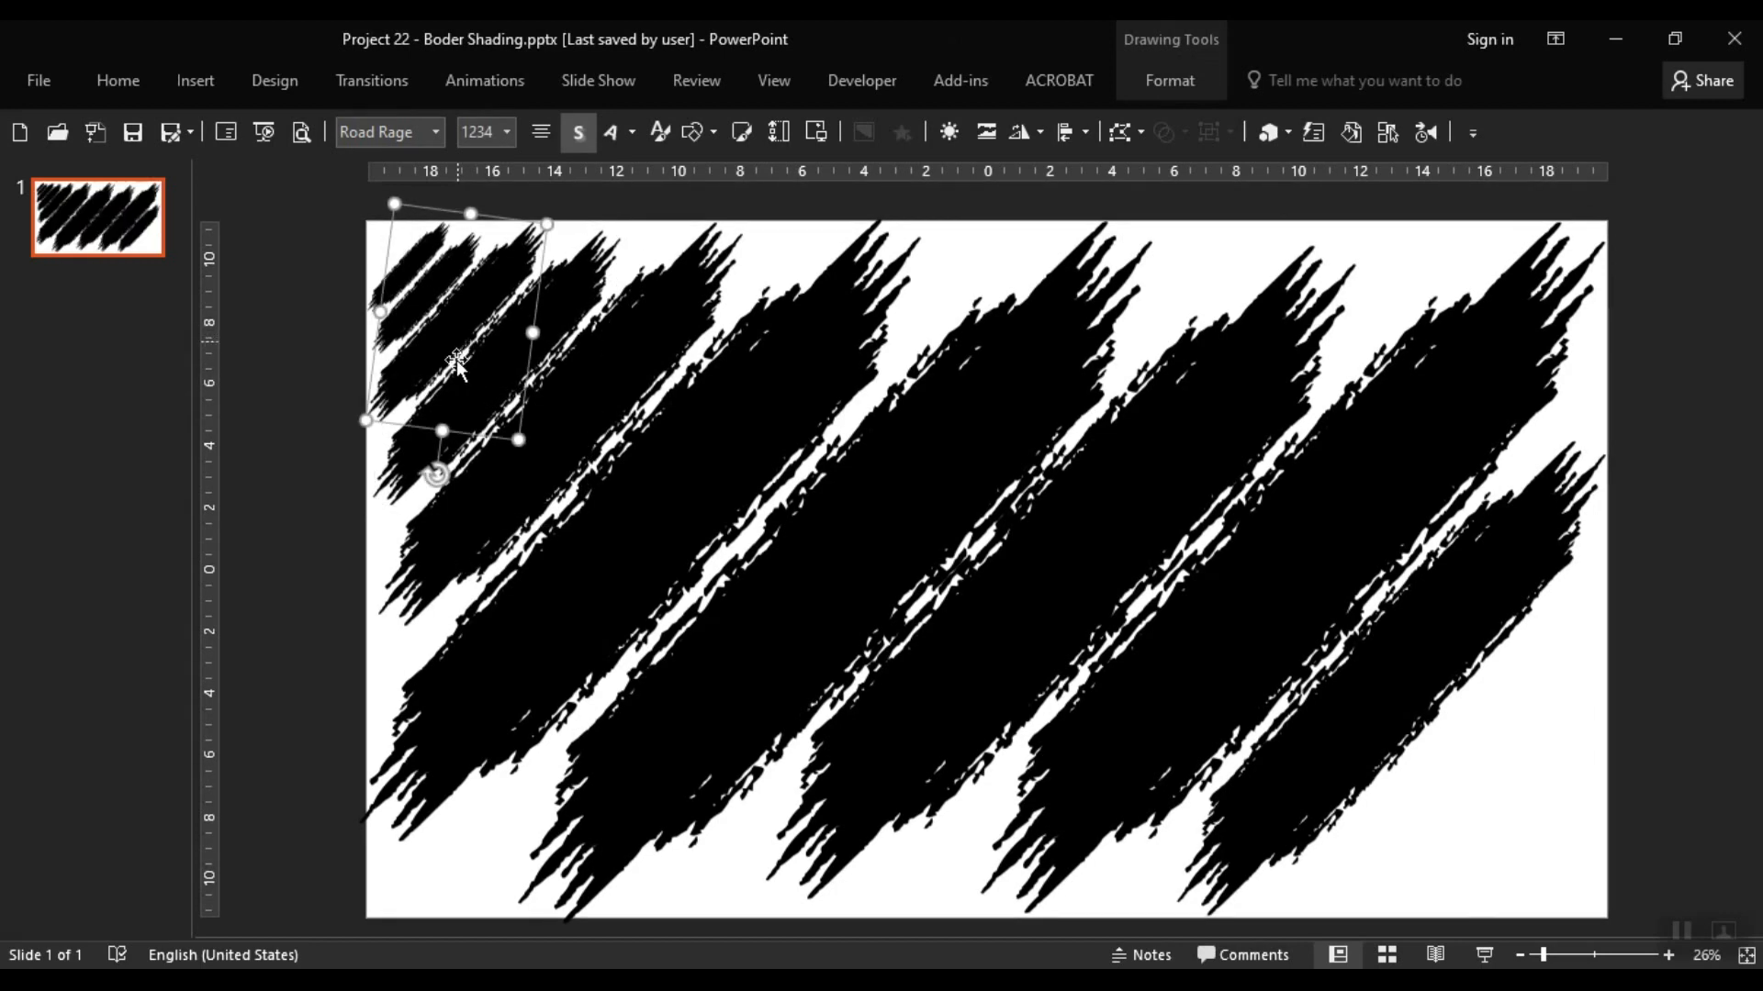
drag(444, 331, 1116, 690)
mouse_move(1338, 731)
mouse_down()
mouse_move(1447, 782)
mouse_move(1474, 742)
mouse_move(1508, 818)
mouse_up()
Step: Copy the fourth upper-left stroke into the gap before the lower-right corner stroke and enlarge it to span the slide edges
click(485, 352)
mouse_move(485, 357)
mouse_down()
mouse_move(720, 378)
mouse_move(1452, 745)
mouse_move(1481, 690)
mouse_up()
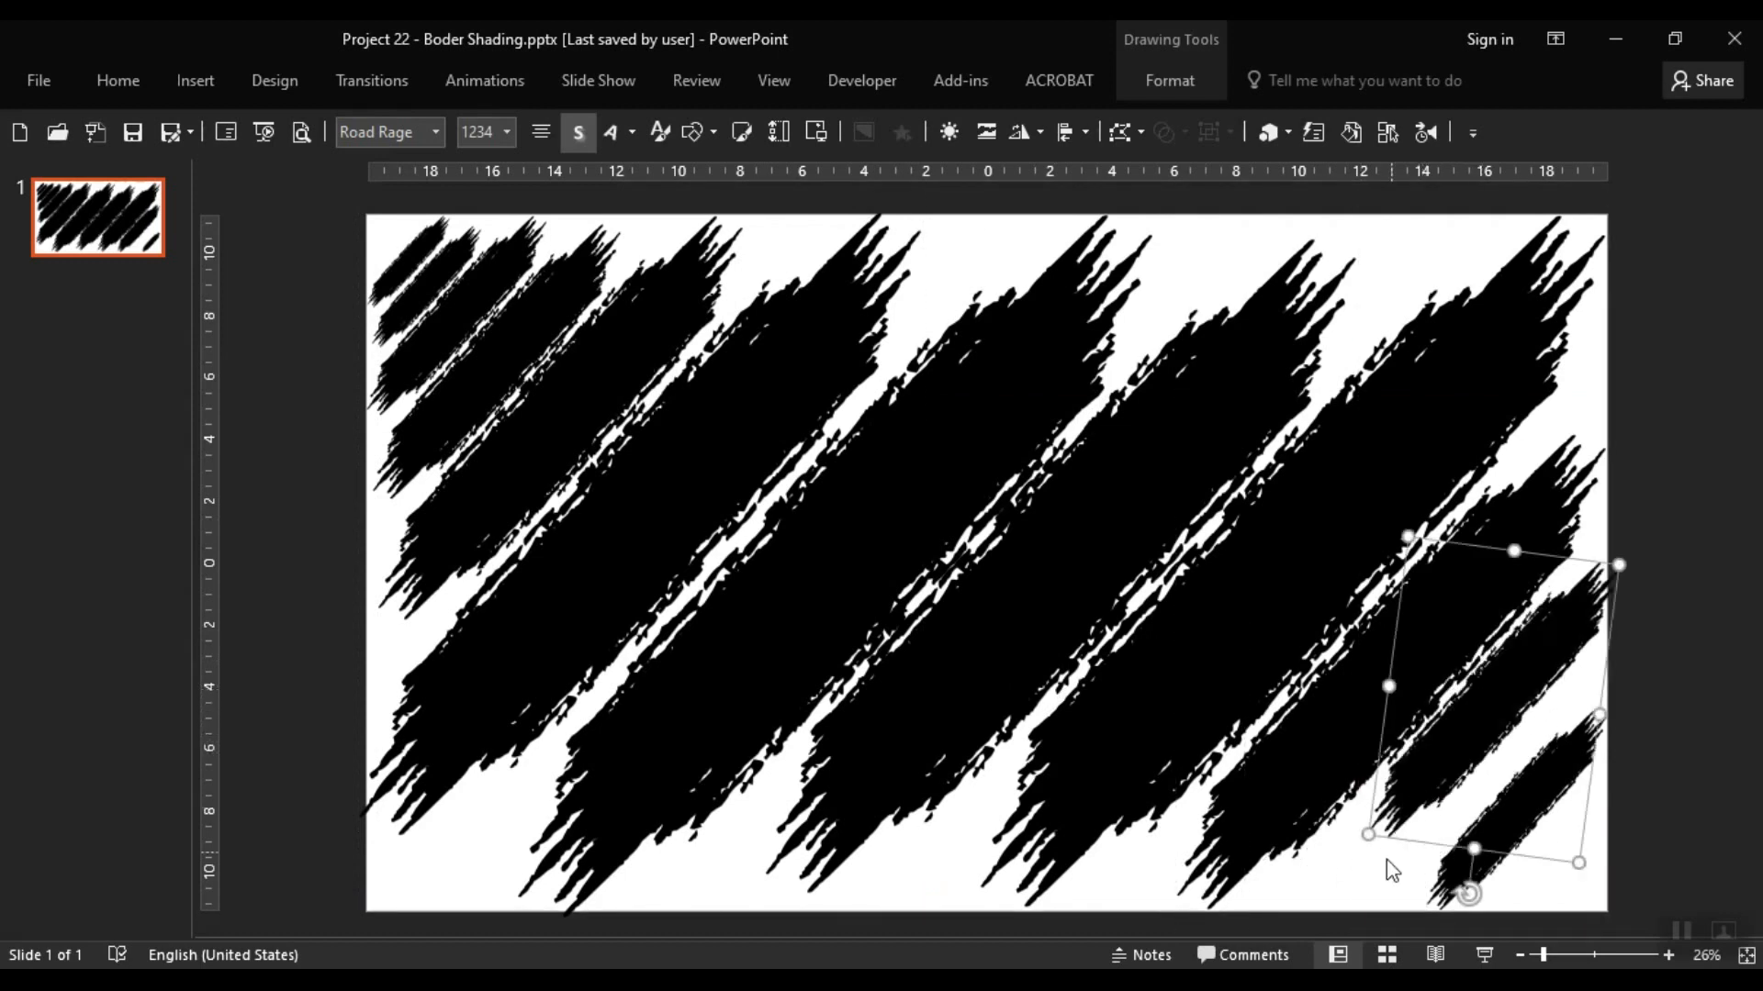
drag(1361, 839, 1328, 918)
key(Escape)
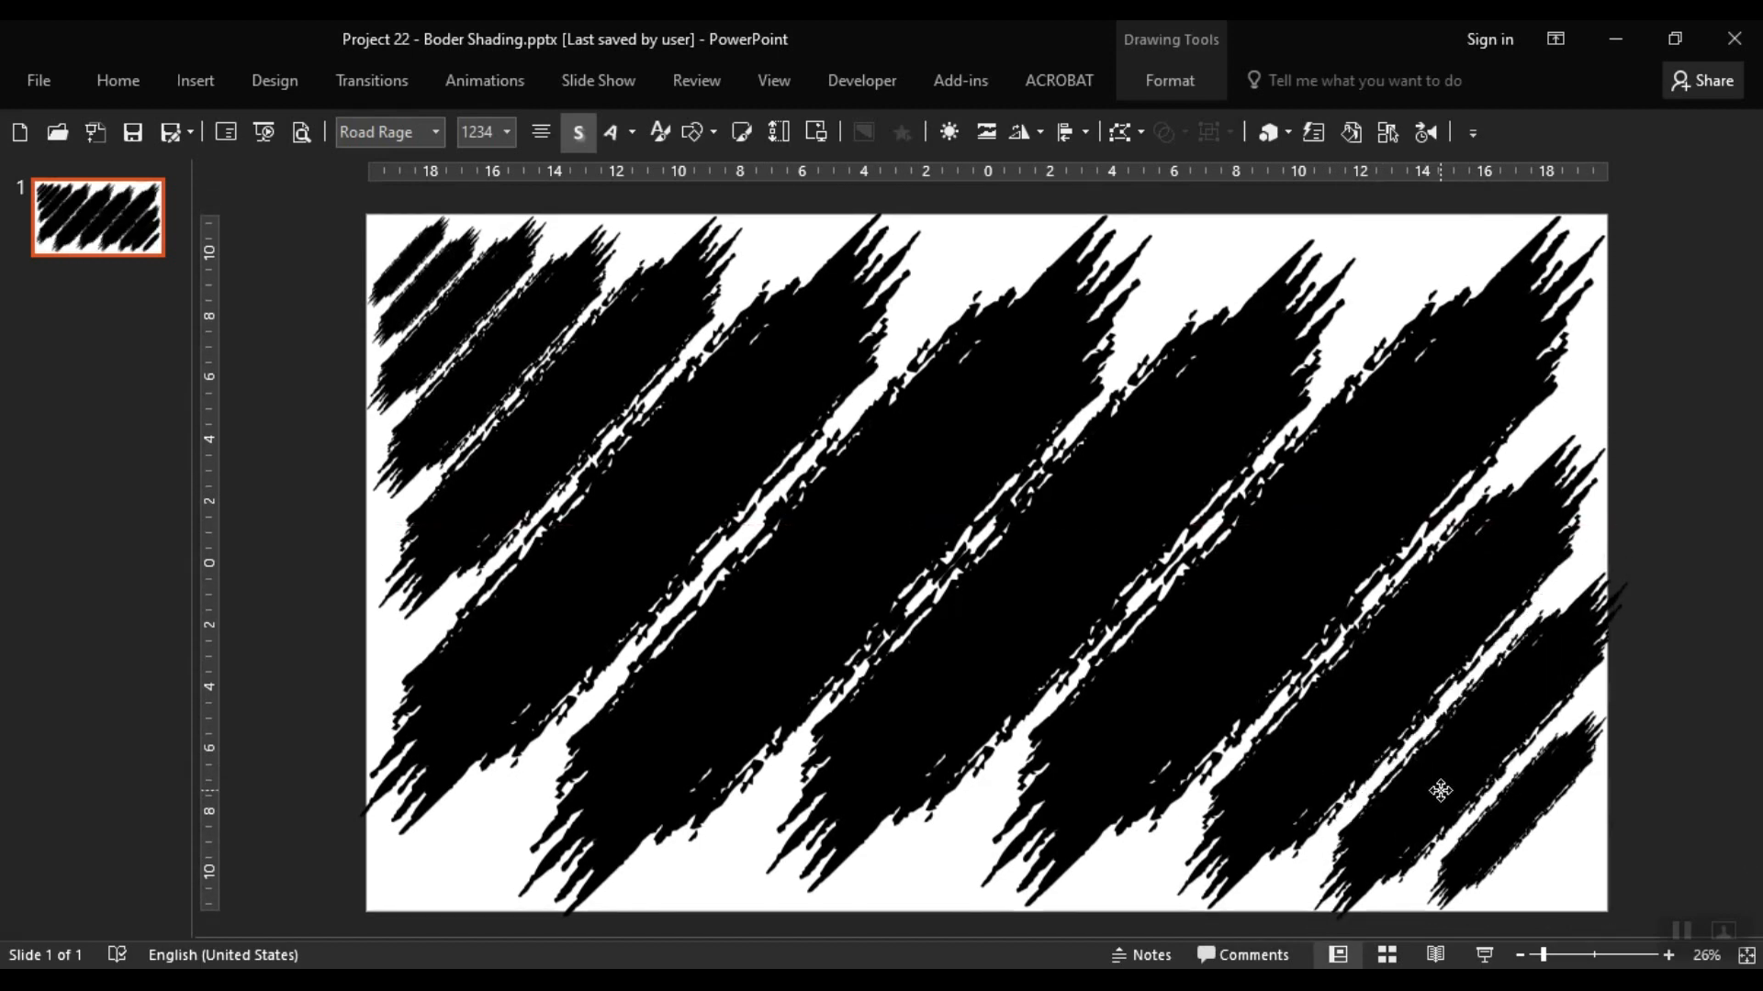
Step: Resize and nudge the second-to-last lower-right stroke so it sits against its larger neighbour and fits the slide's edges
click(1440, 790)
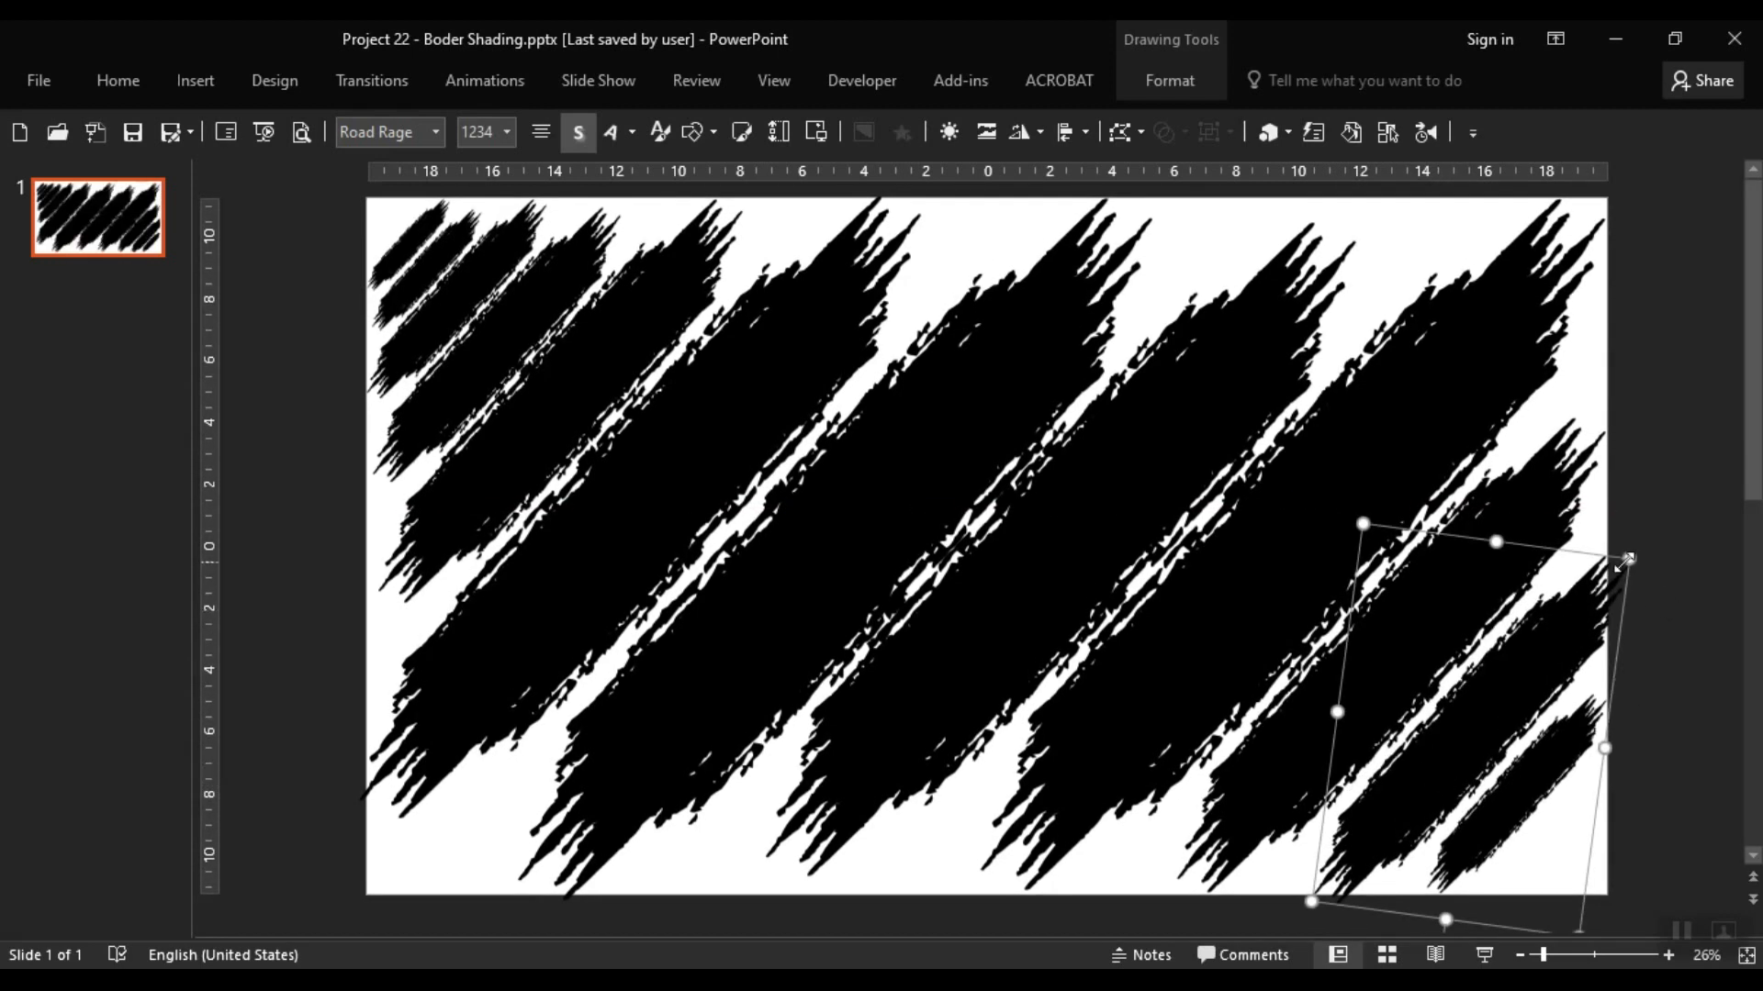
drag(1628, 561, 1609, 595)
key(Up)
key(Up)
key(Up)
drag(1530, 687, 1536, 688)
click(1536, 688)
scroll(1536, 687, down, 1)
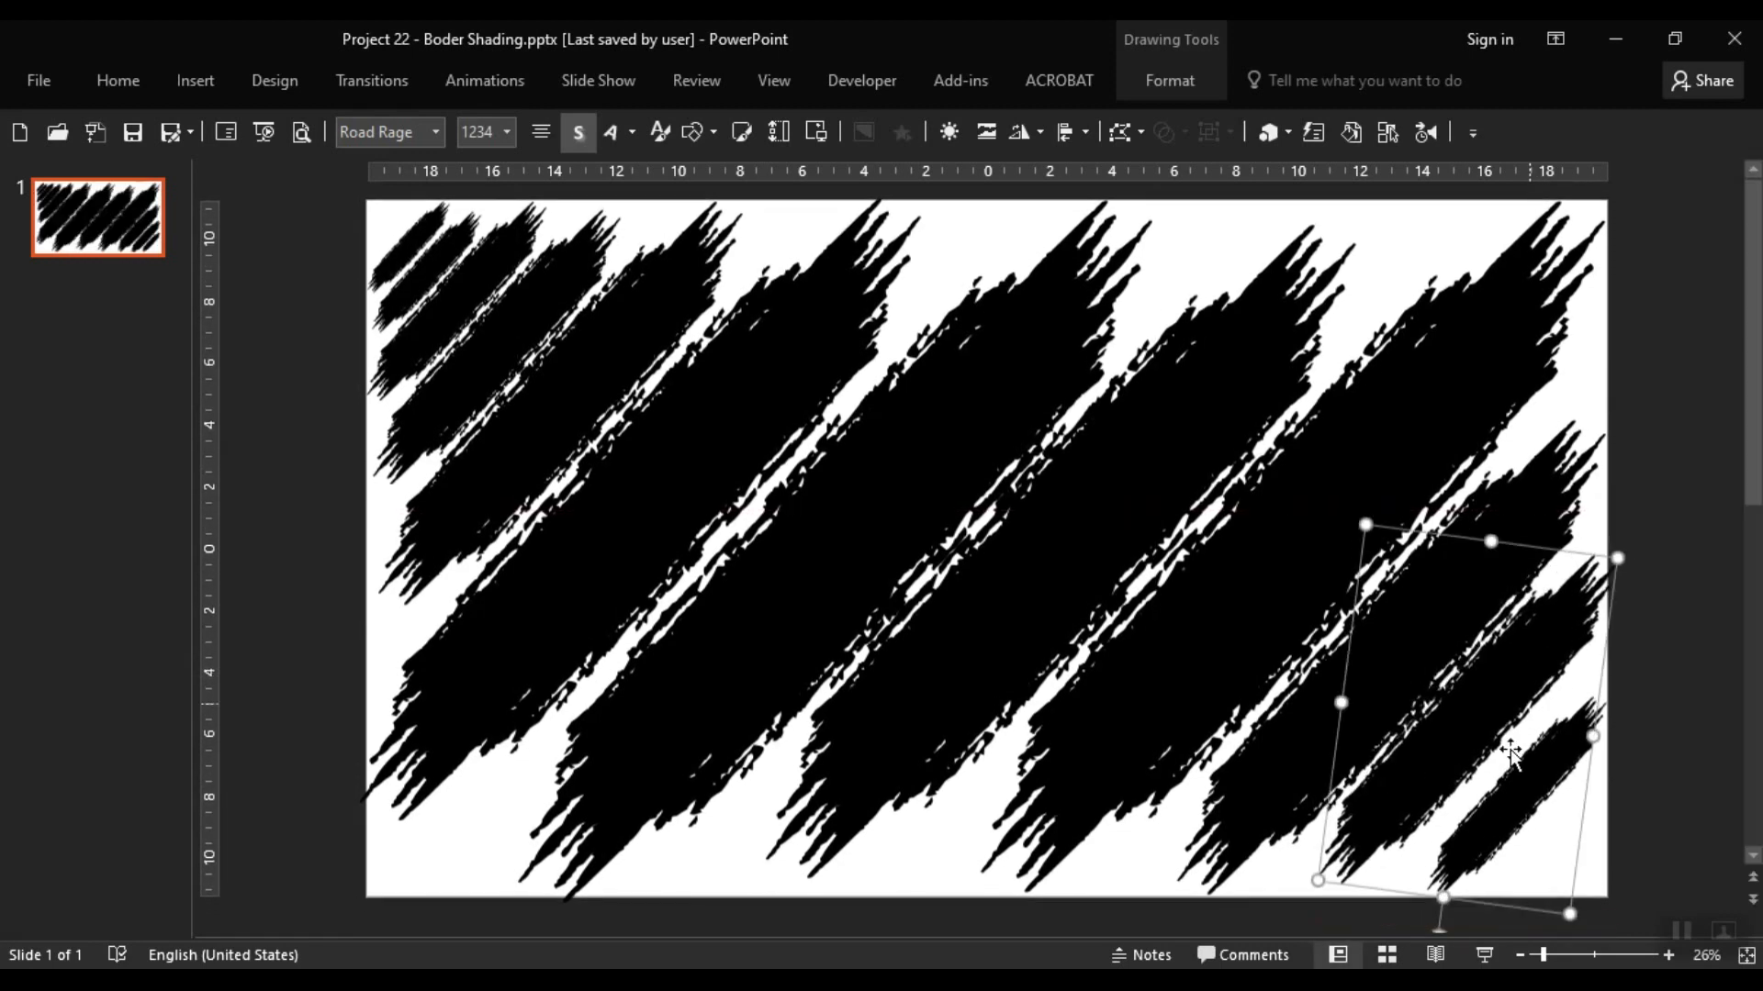
drag(1318, 879, 1322, 907)
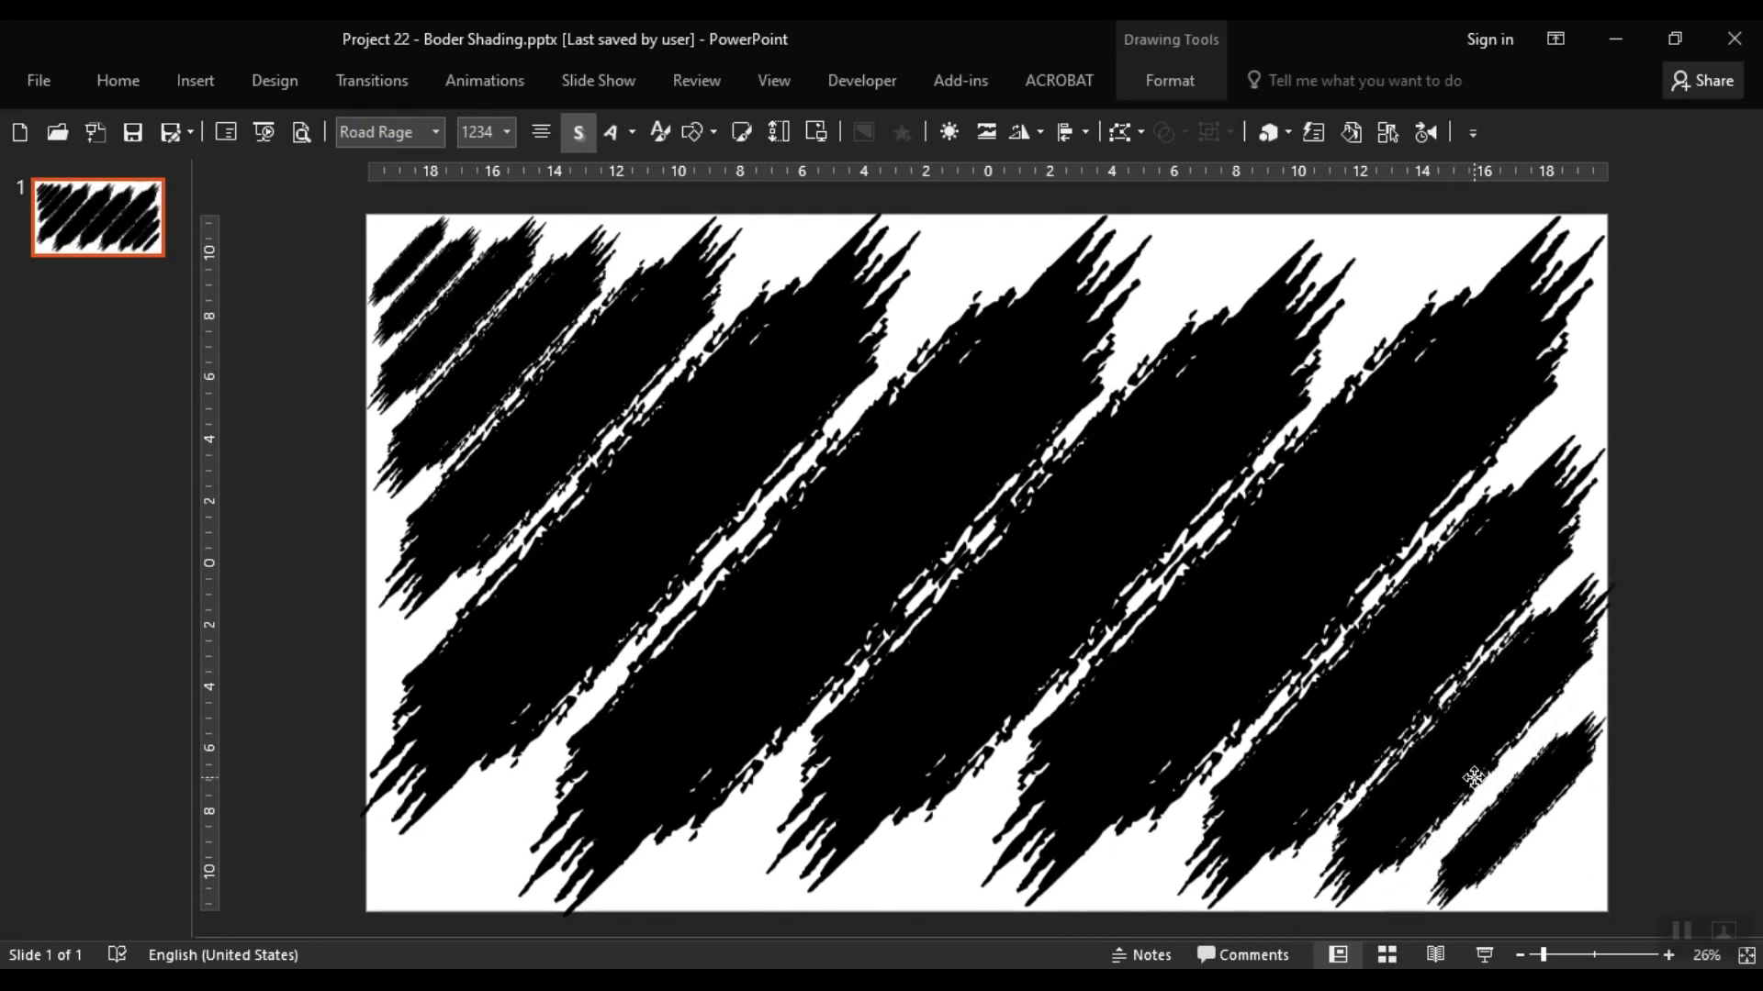
click(1475, 783)
scroll(1476, 782, down, 1)
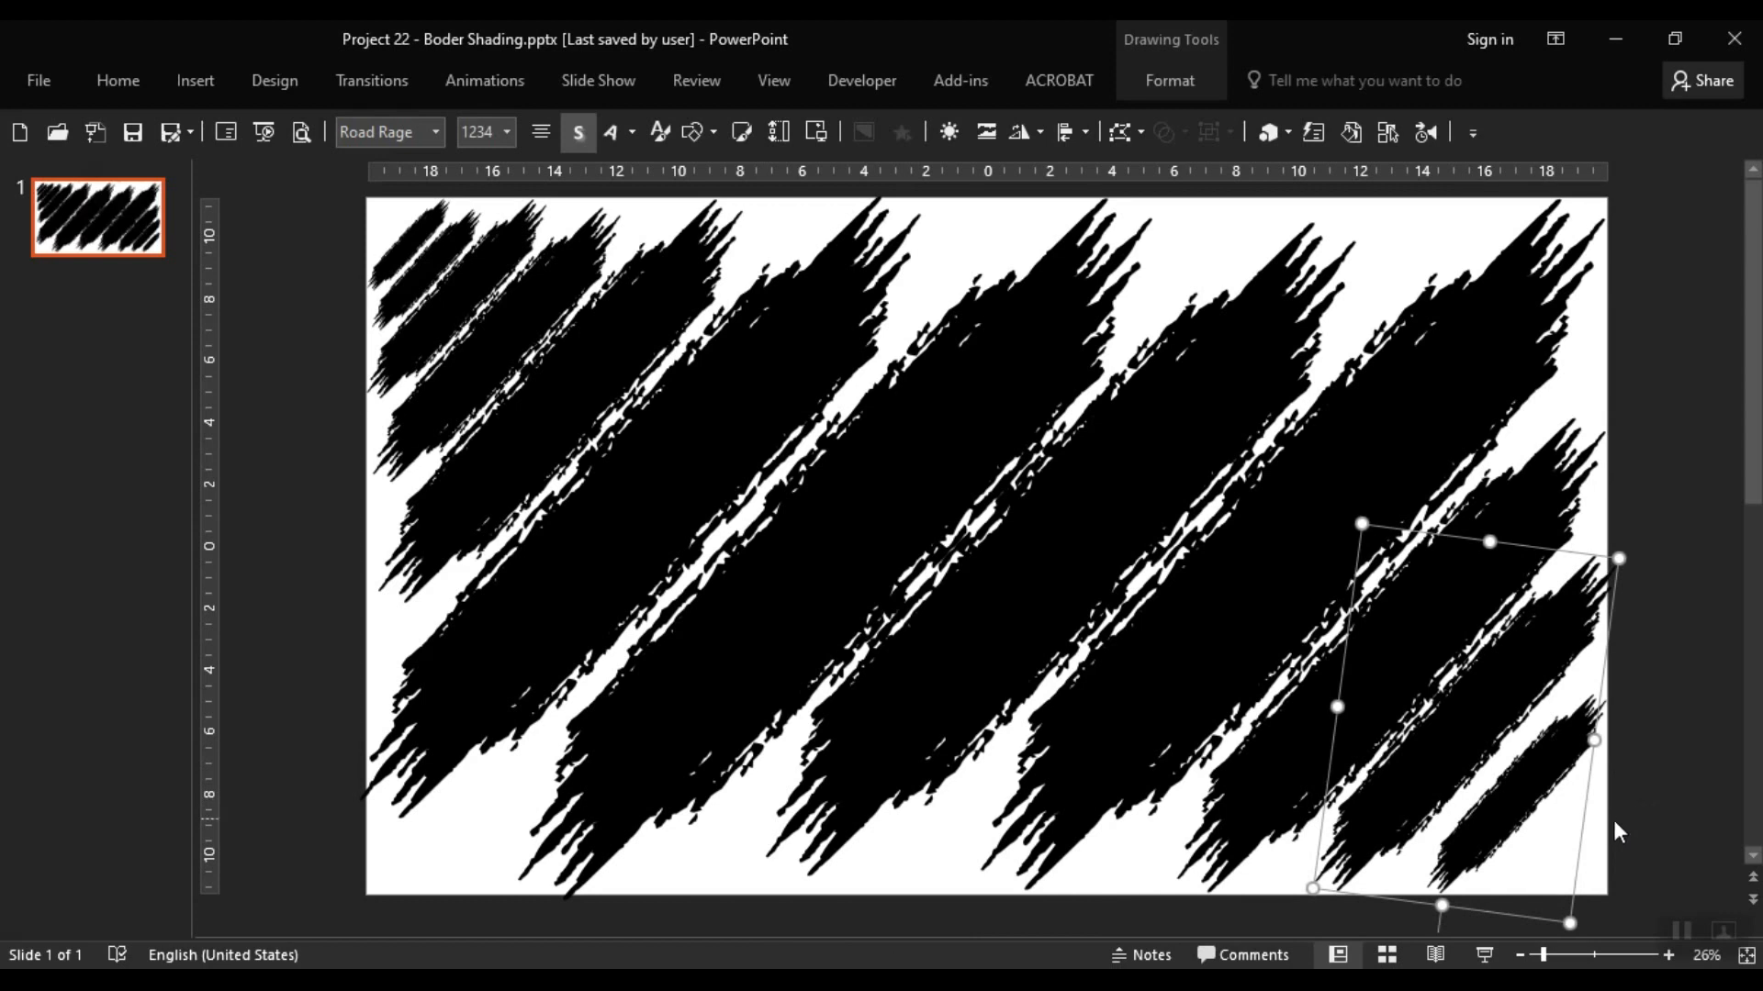
key(Left)
Step: Move the lower-right corner stroke up closer to its neighbouring stroke
click(1543, 791)
drag(1538, 798, 1542, 772)
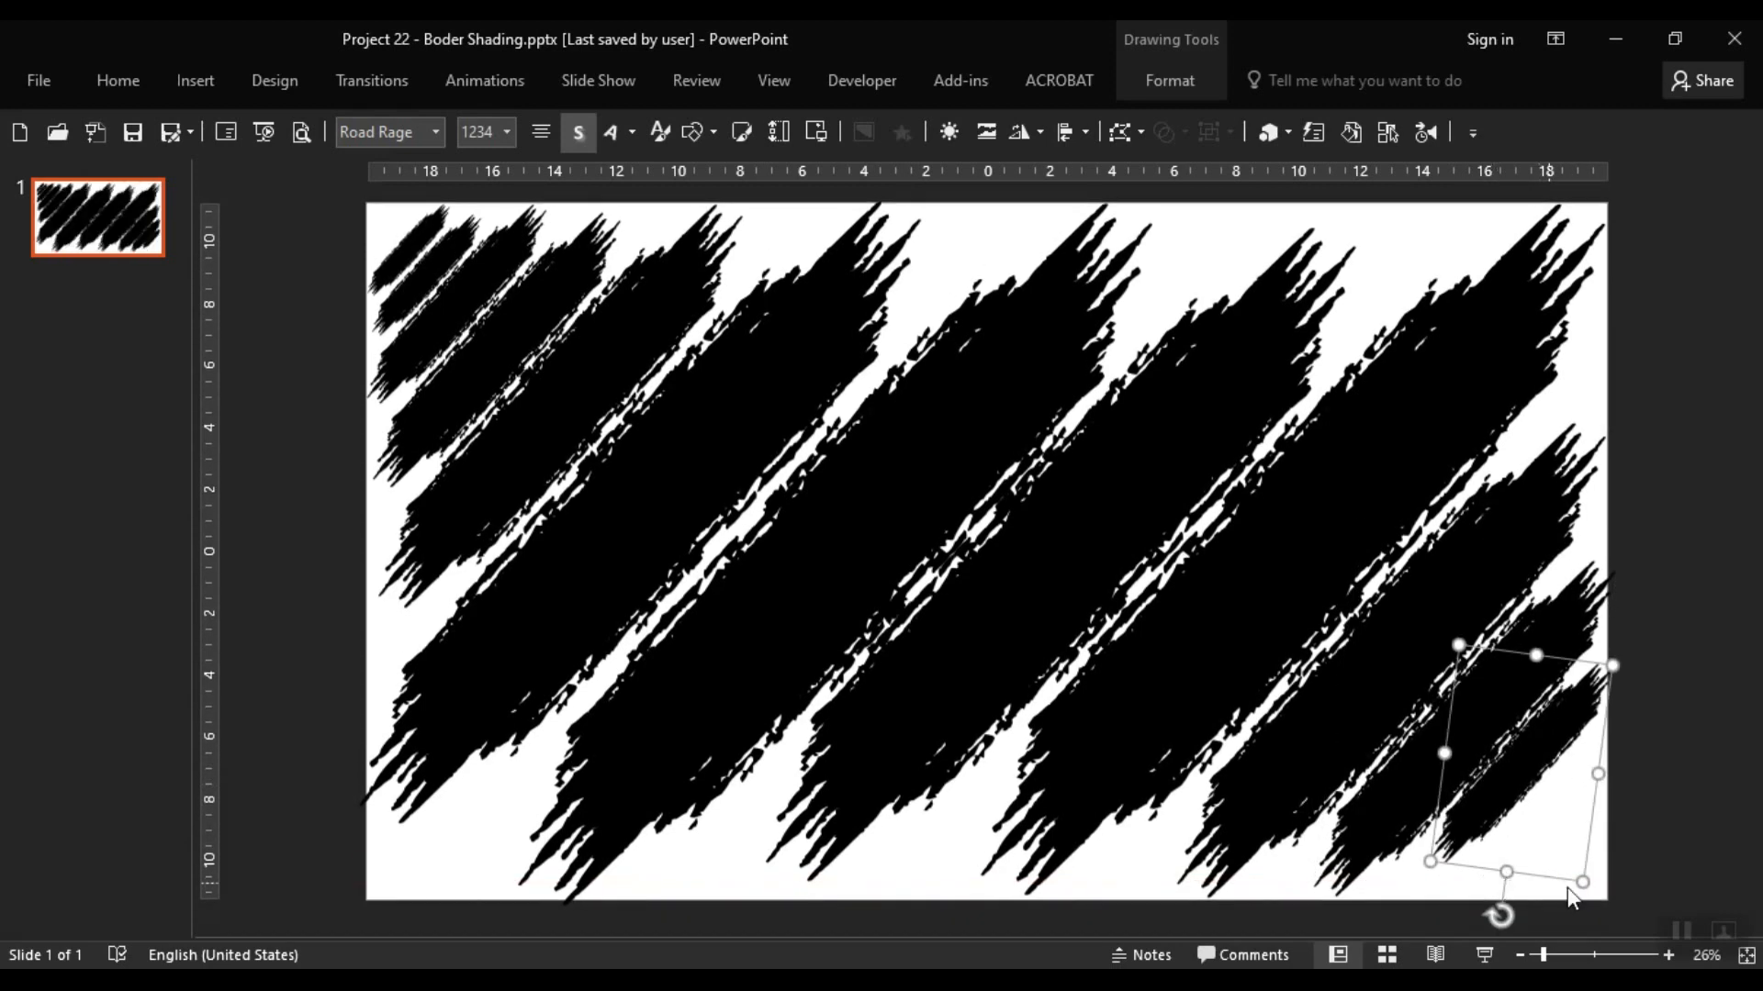
Step: Enlarge the lower-right corner stroke down to the slide's bottom edge and nudge it against its neighbouring stroke
drag(1577, 888, 1572, 911)
key(ctrl+z)
drag(1429, 863, 1413, 912)
drag(1503, 802, 1515, 817)
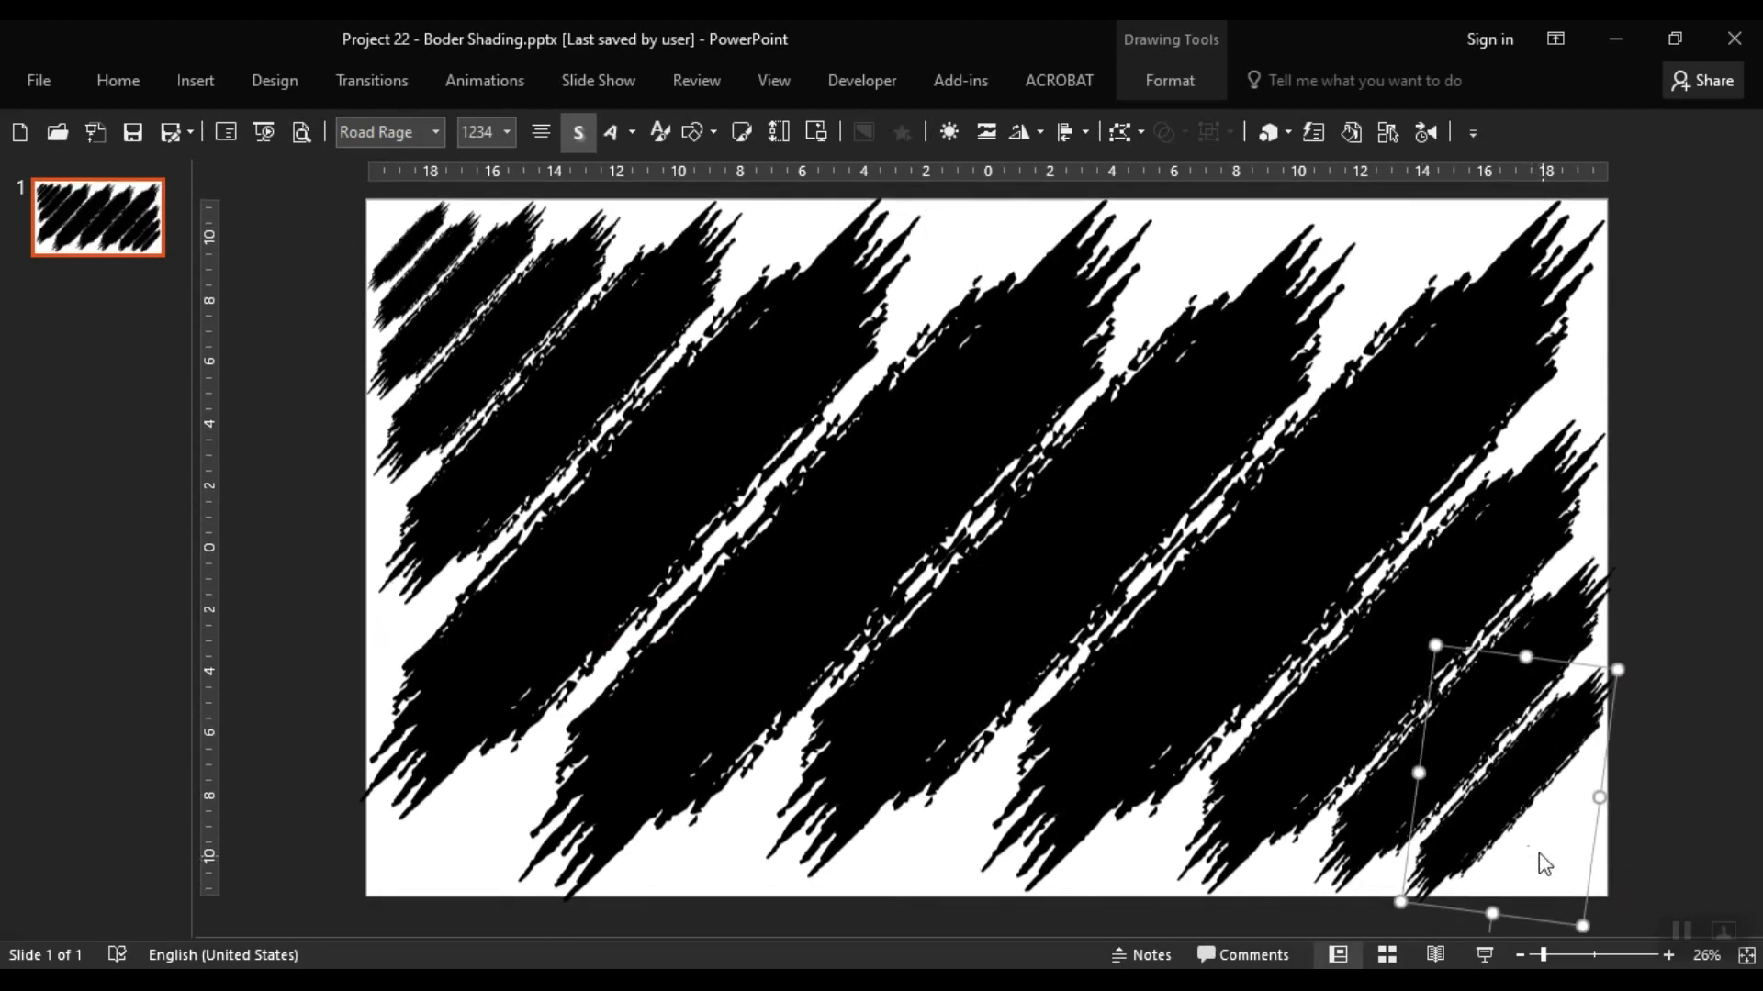
Step: Copy the second stroke from the slide's upper-left corner into the empty lower-right corner, keeping the original in place
click(1539, 851)
mouse_move(418, 300)
mouse_down()
mouse_move(562, 347)
mouse_move(1515, 889)
mouse_move(1562, 867)
mouse_move(1531, 852)
mouse_up()
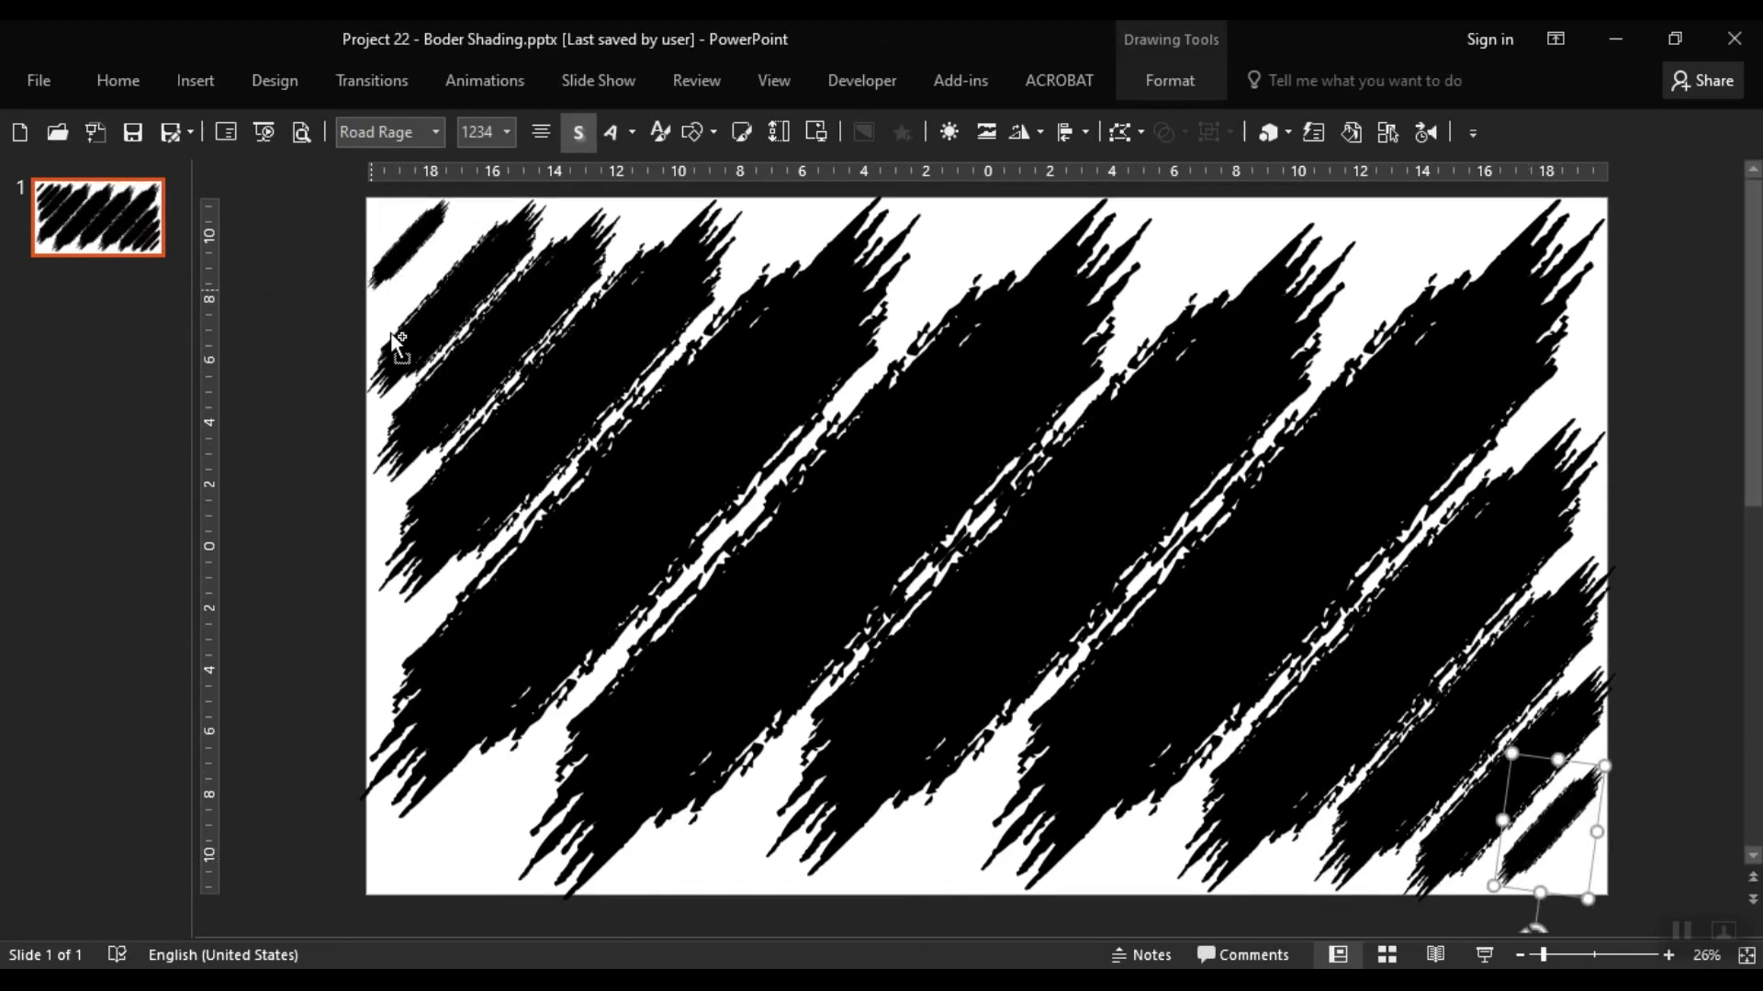
scroll(395, 340, up, 1)
click(424, 303)
mouse_move(428, 310)
mouse_down()
mouse_move(1386, 749)
mouse_move(1561, 858)
mouse_move(1534, 856)
mouse_up()
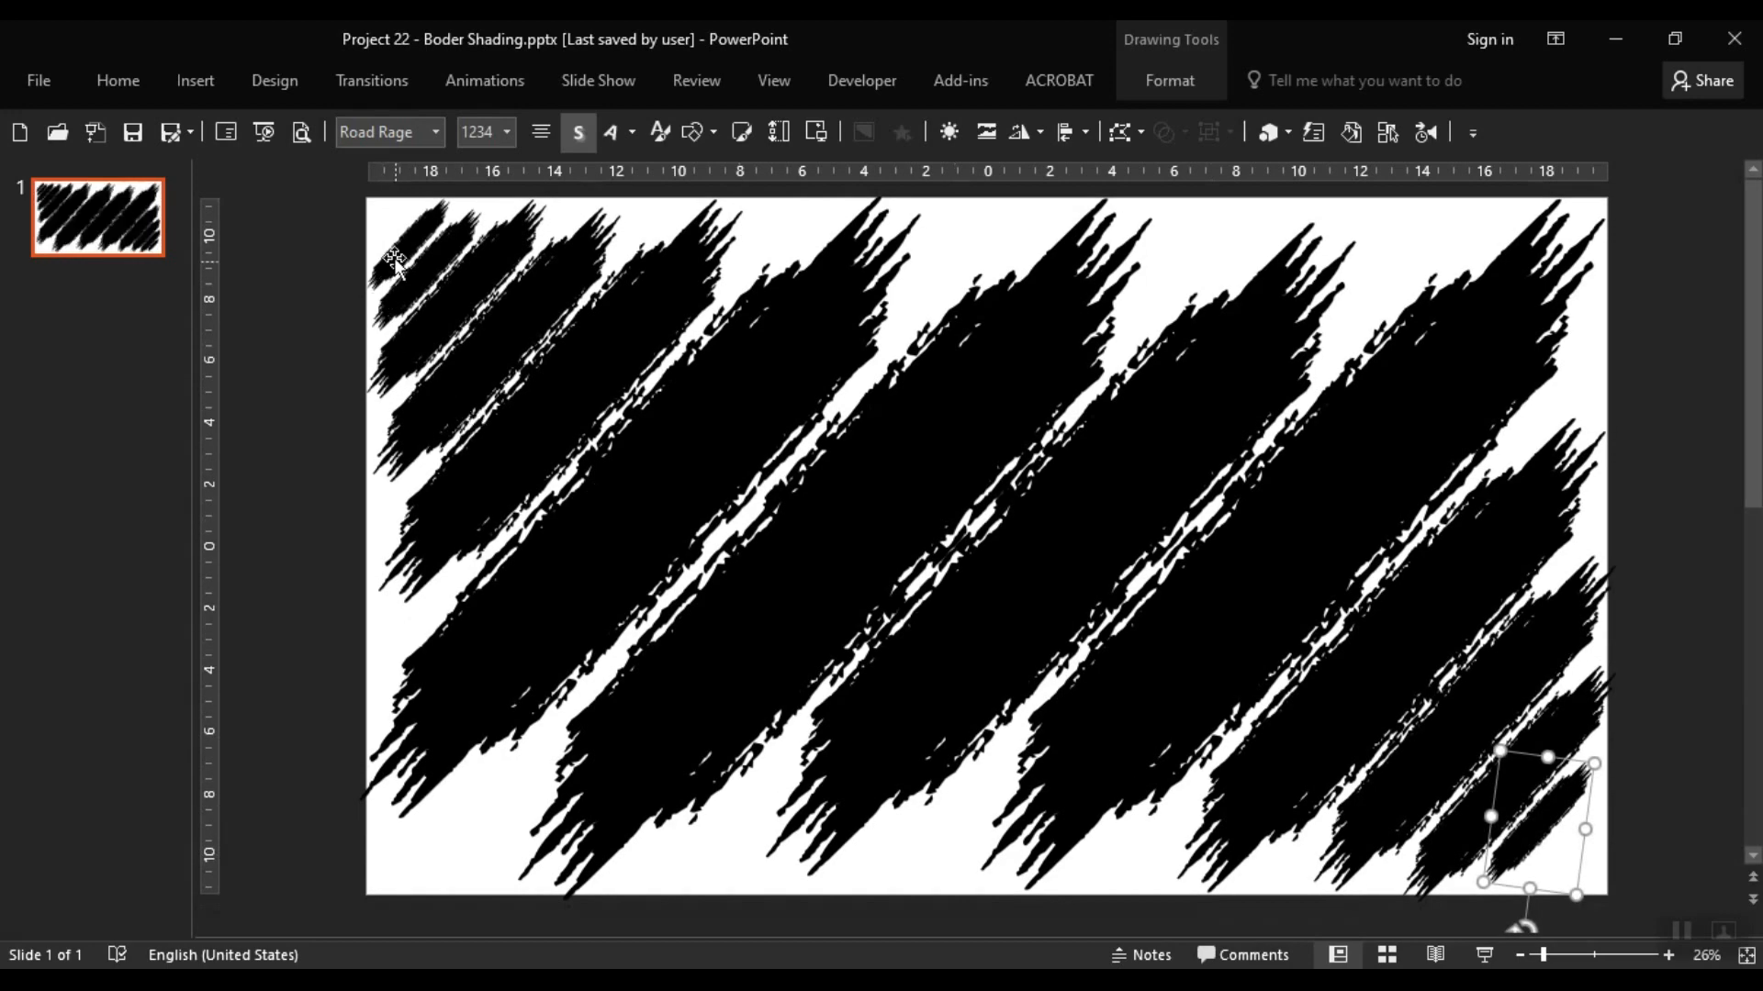
key(ctrl+z)
click(1685, 765)
Step: Select all the brush strokes on the slide and merge them into one shape with Union
scroll(1357, 729, down, 2)
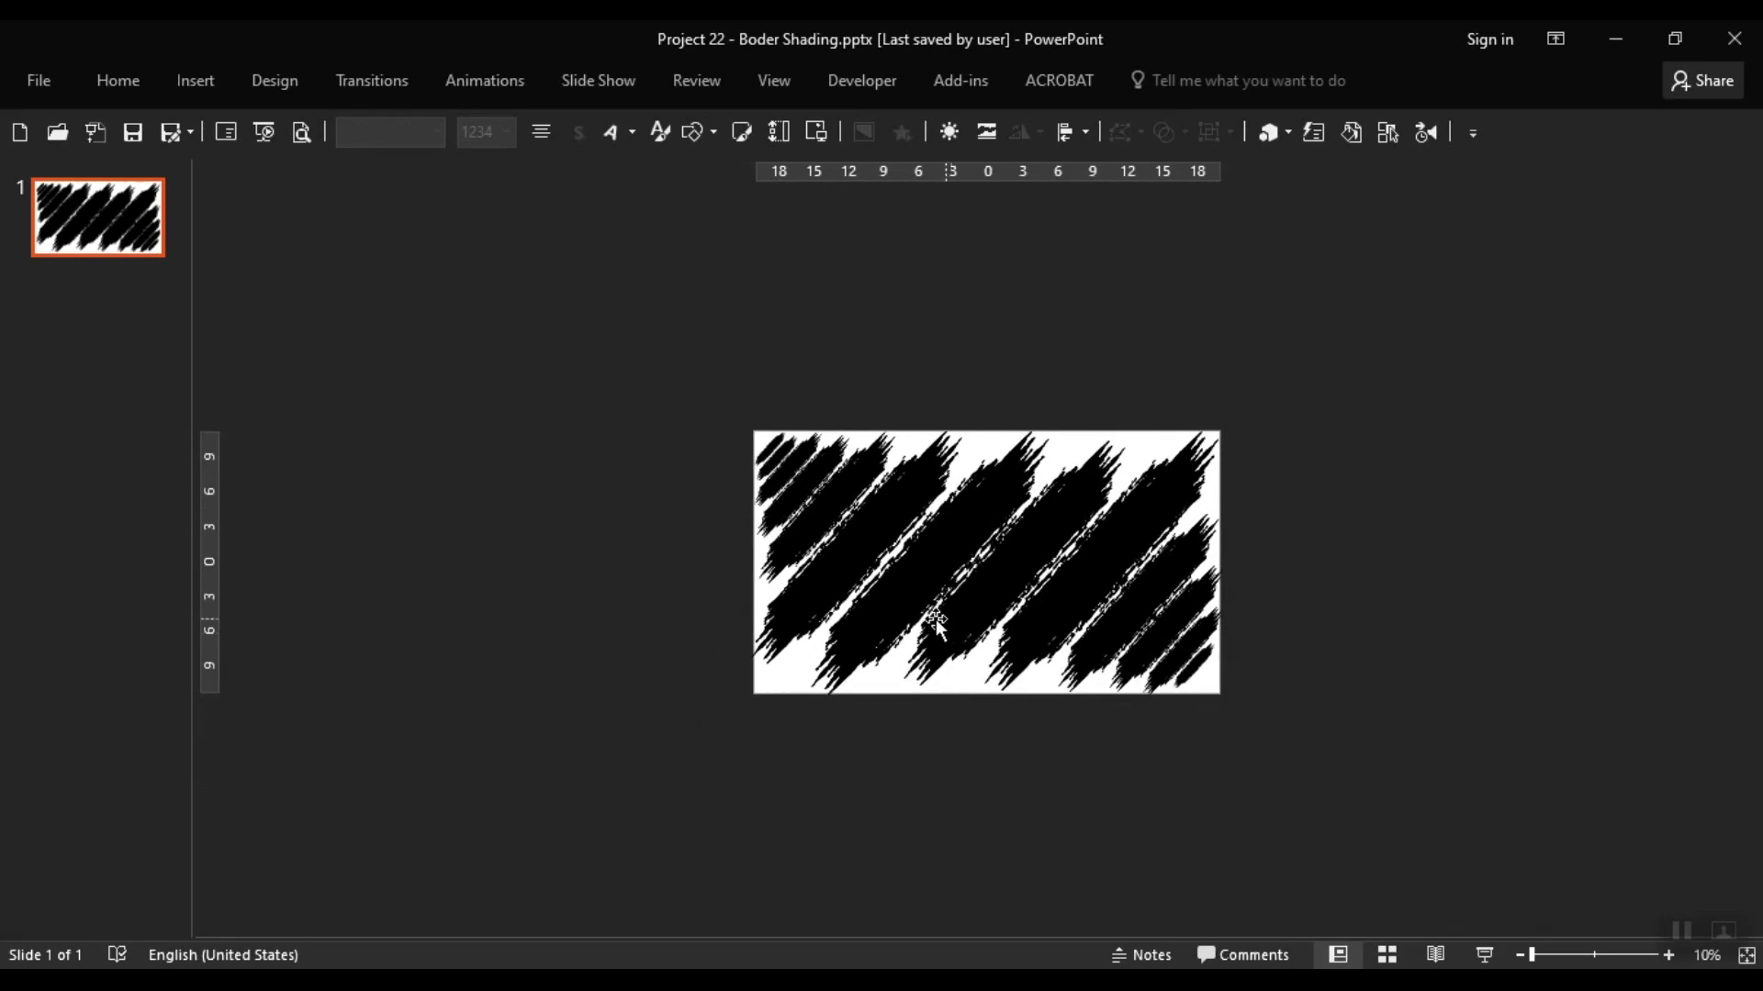
click(874, 647)
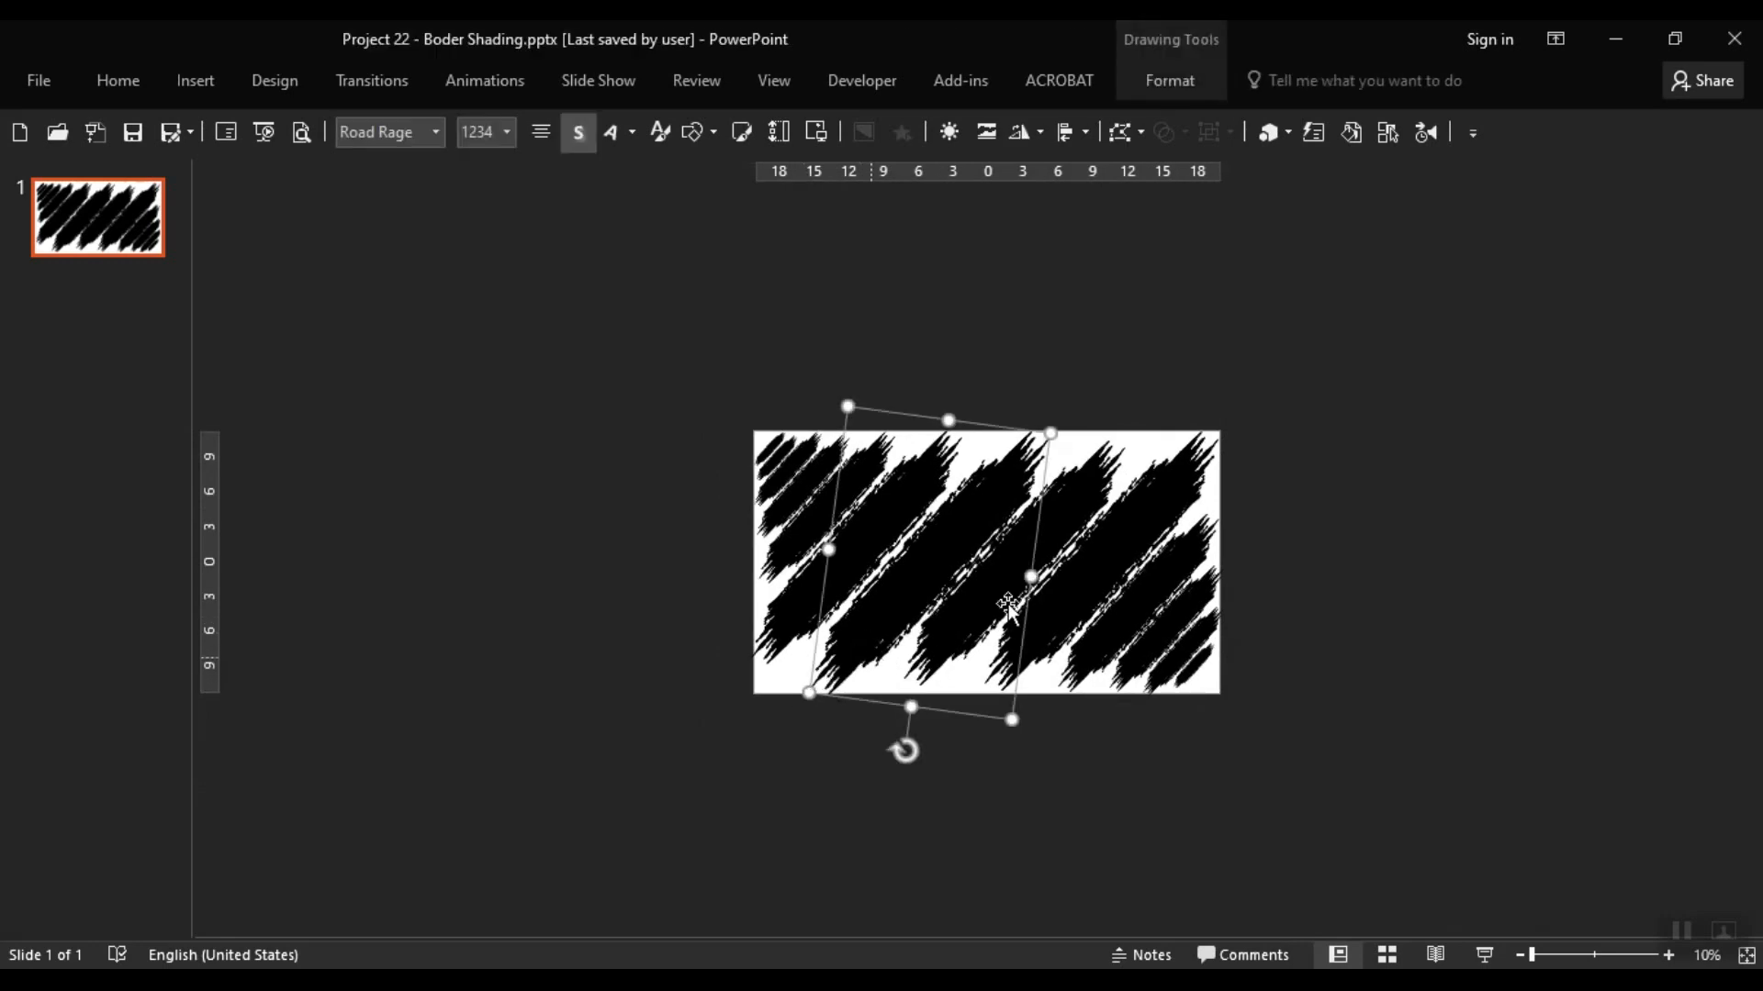
click(873, 551)
drag(1401, 338, 378, 934)
click(1165, 131)
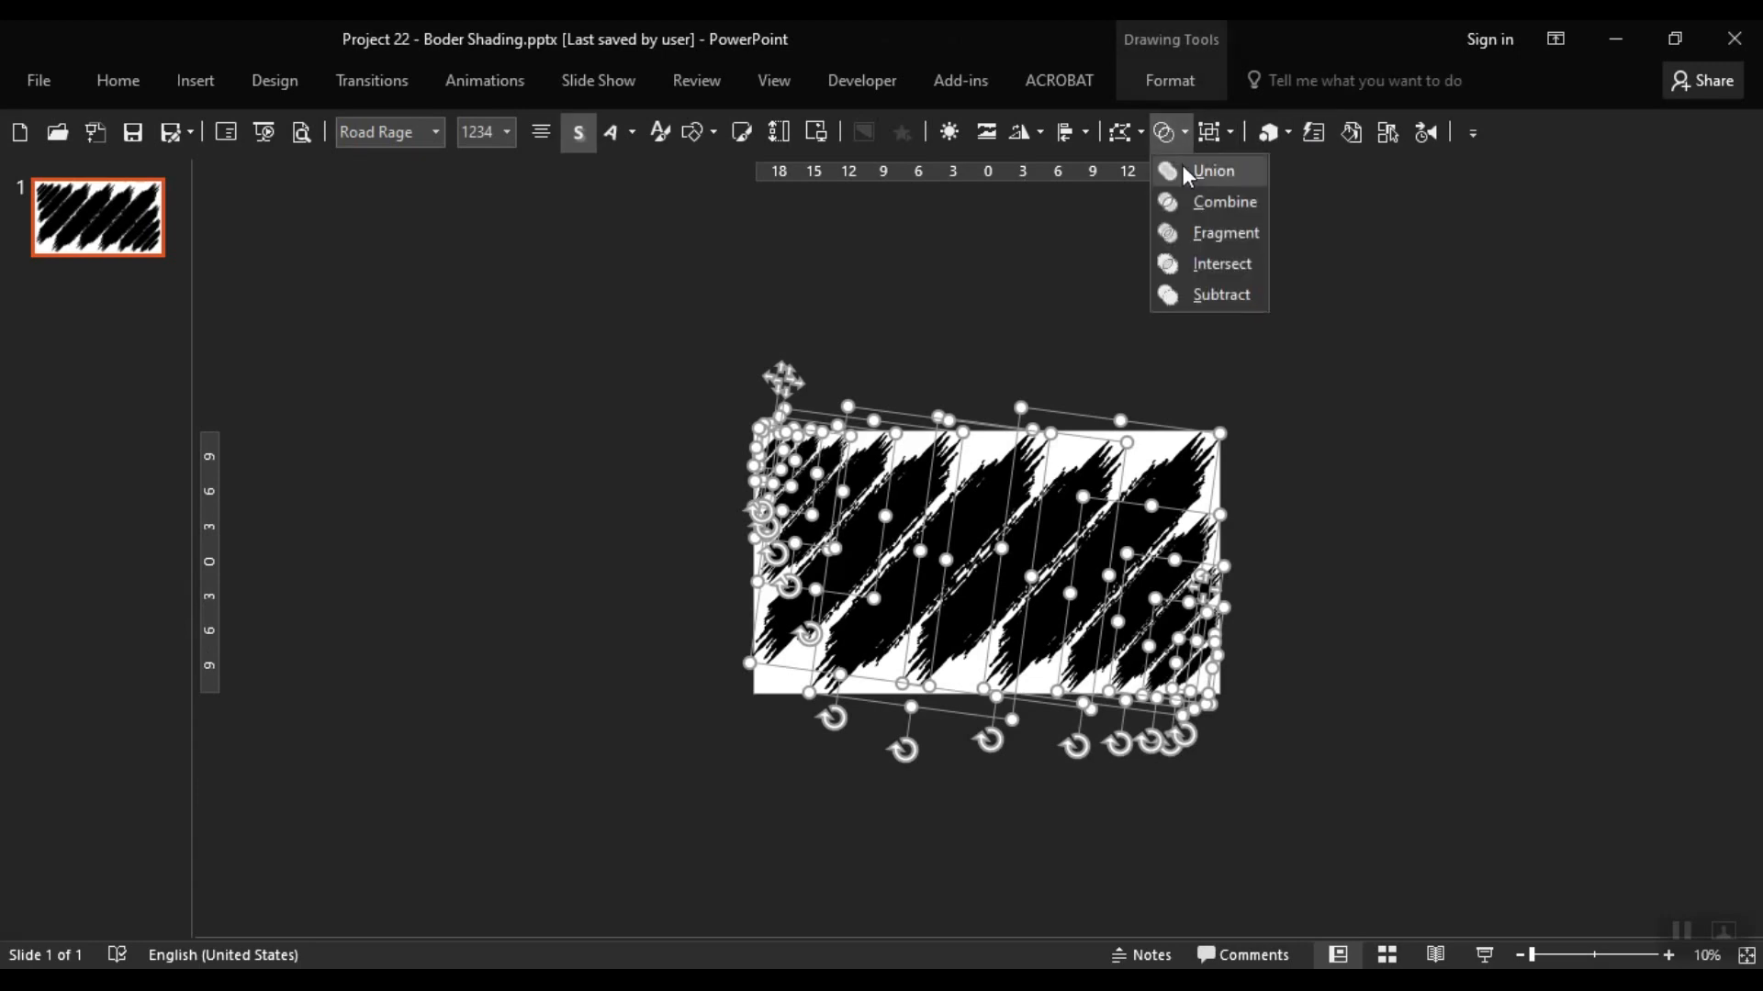
click(1345, 350)
click(1327, 335)
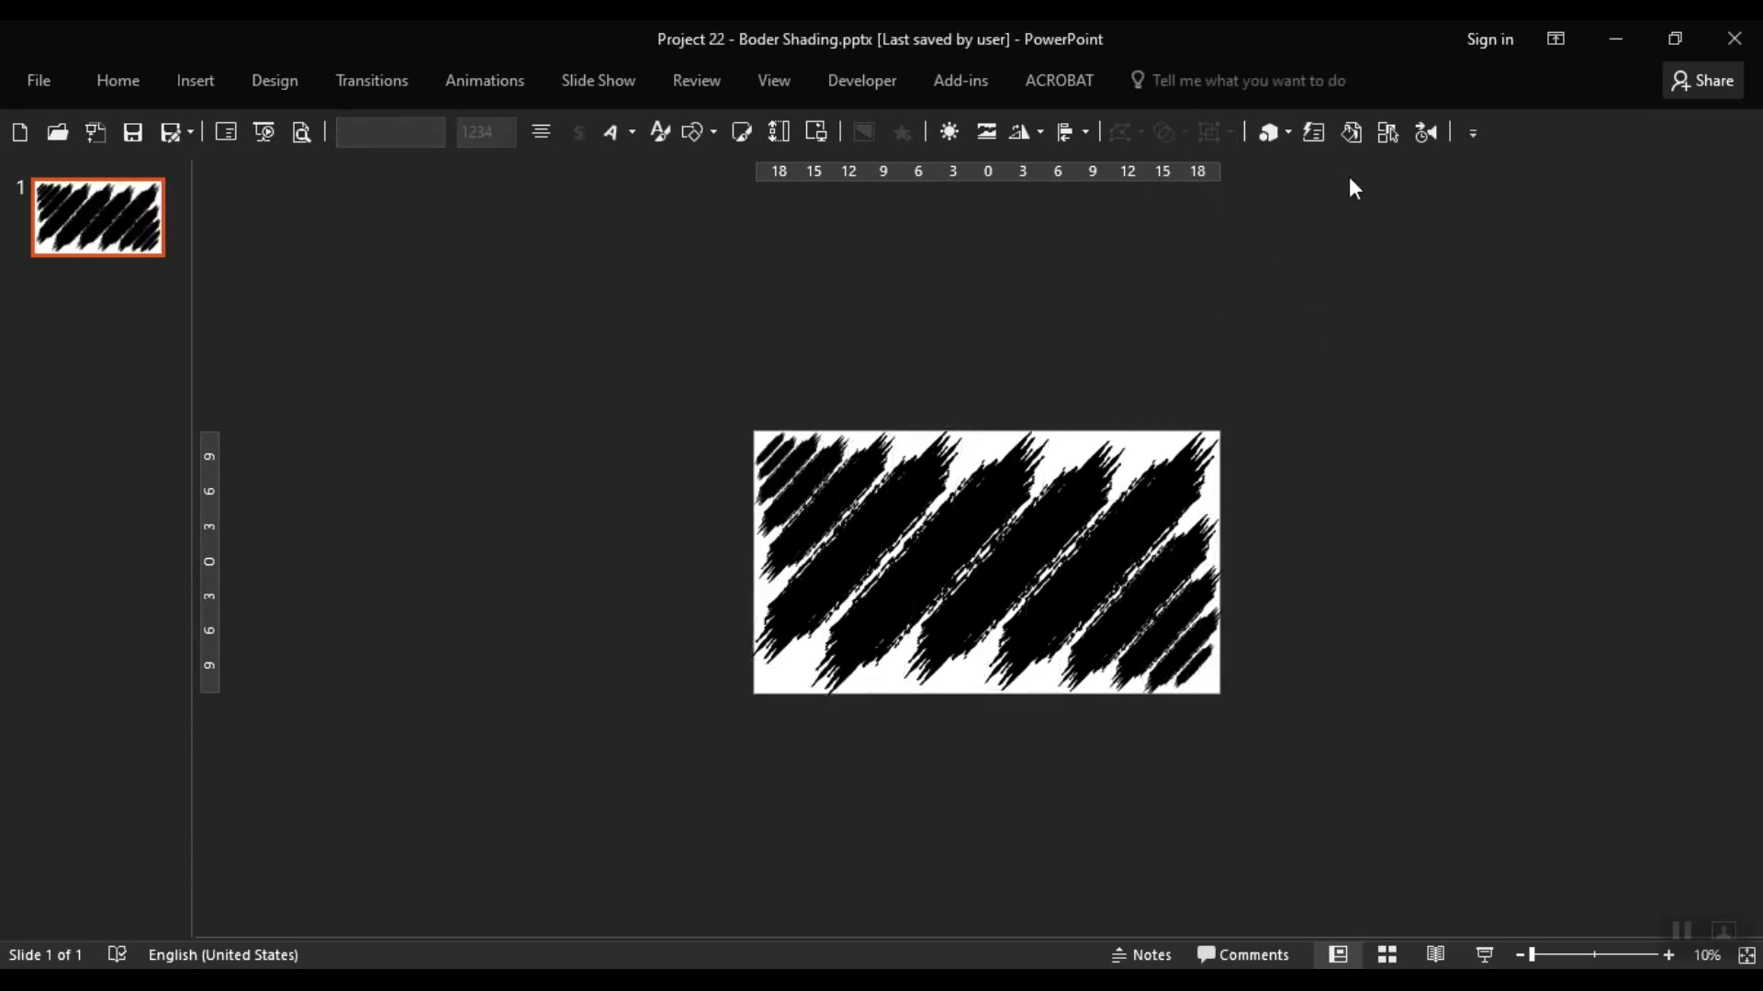
Step: Fill the merged stroke shape with the picture girl_winter-wallpaper-2560x1440 and turn off Rotate with shape
click(1022, 570)
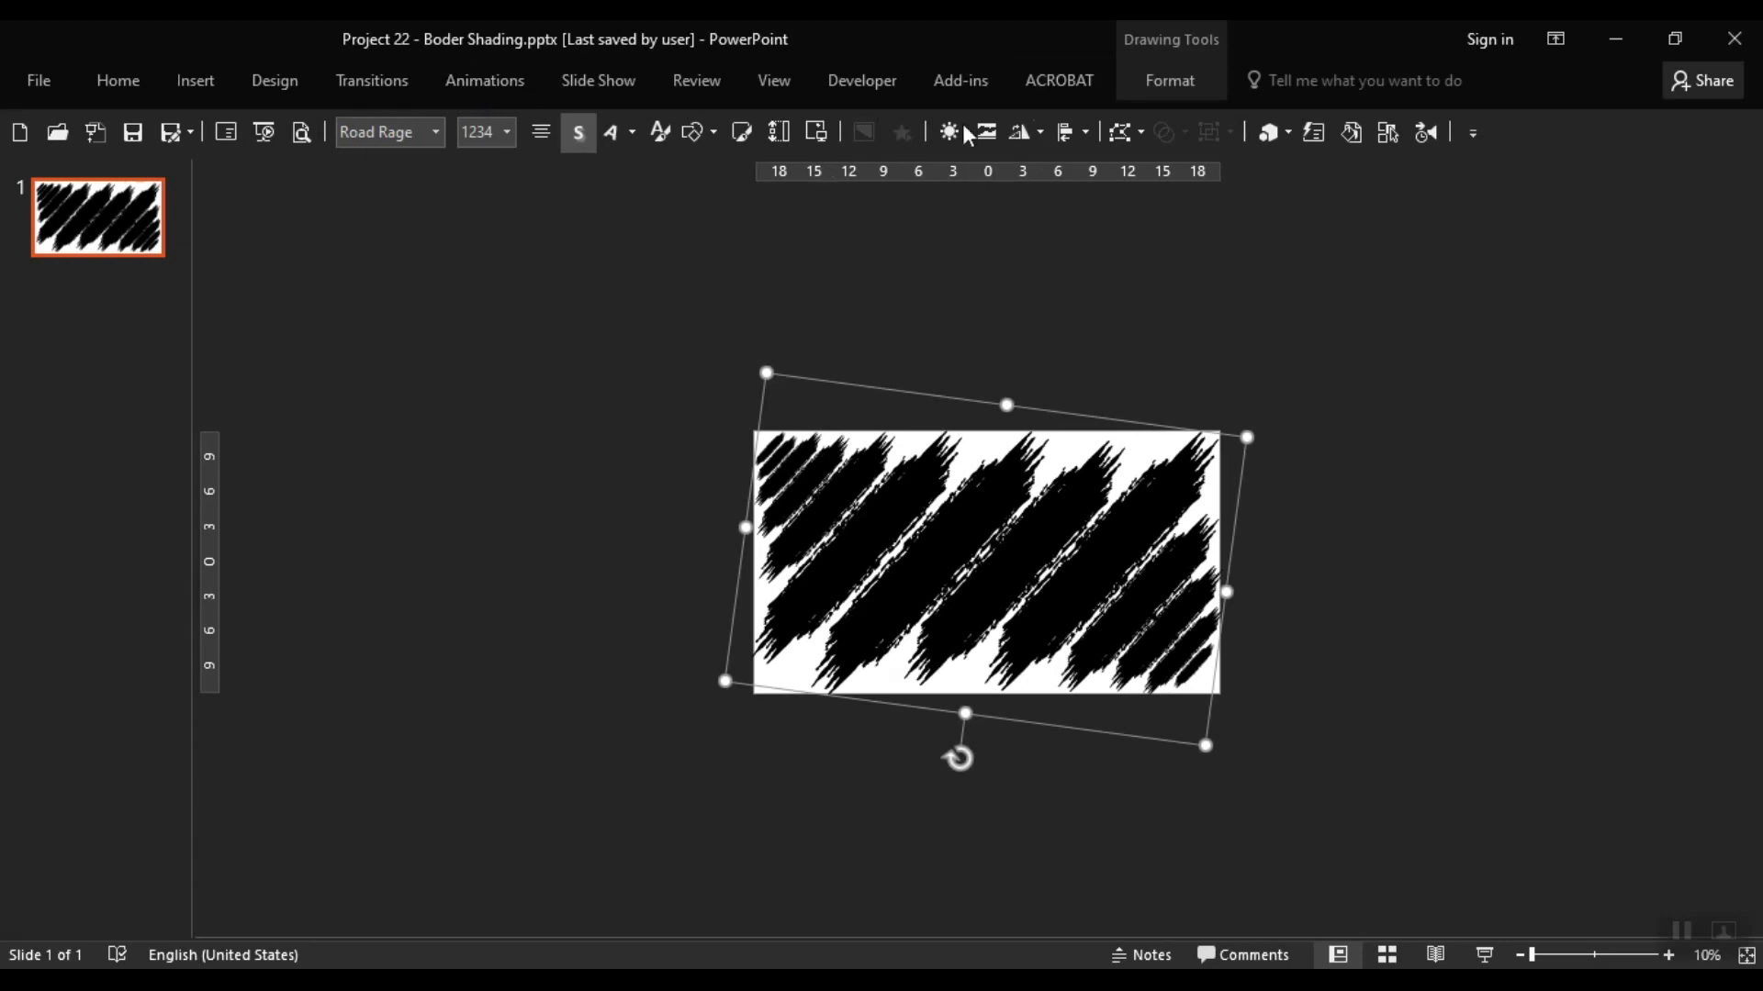
click(1166, 82)
click(654, 178)
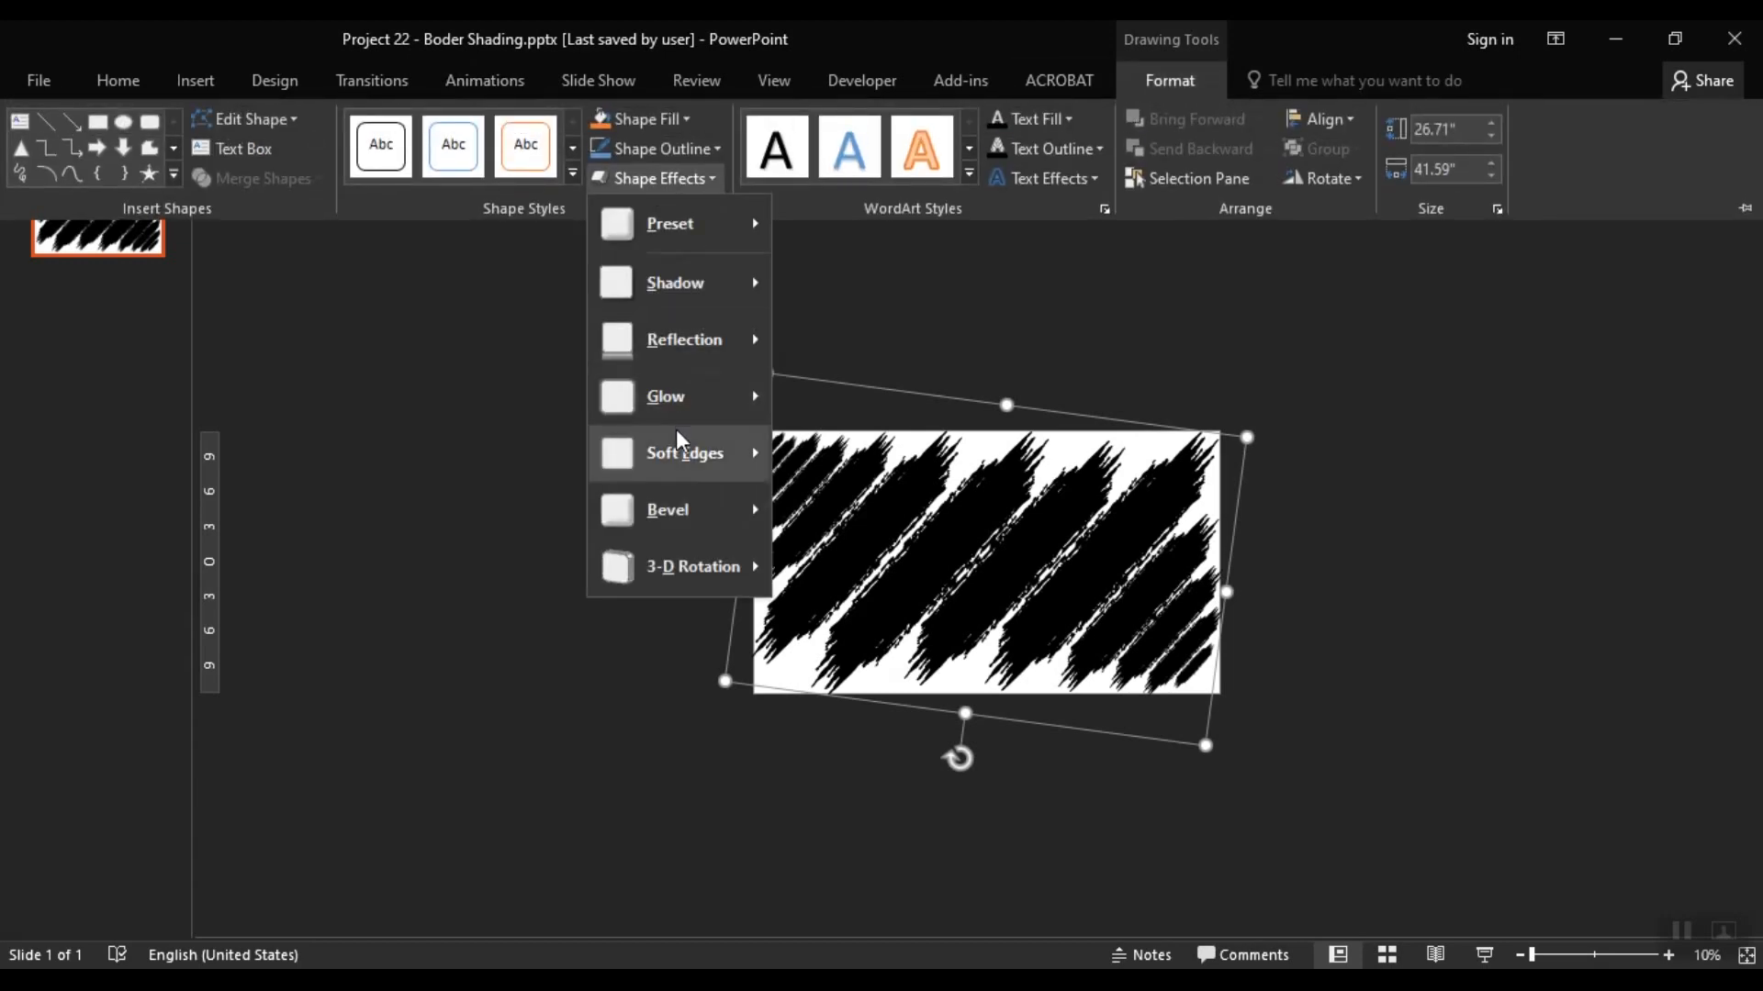
mouse_move(692, 525)
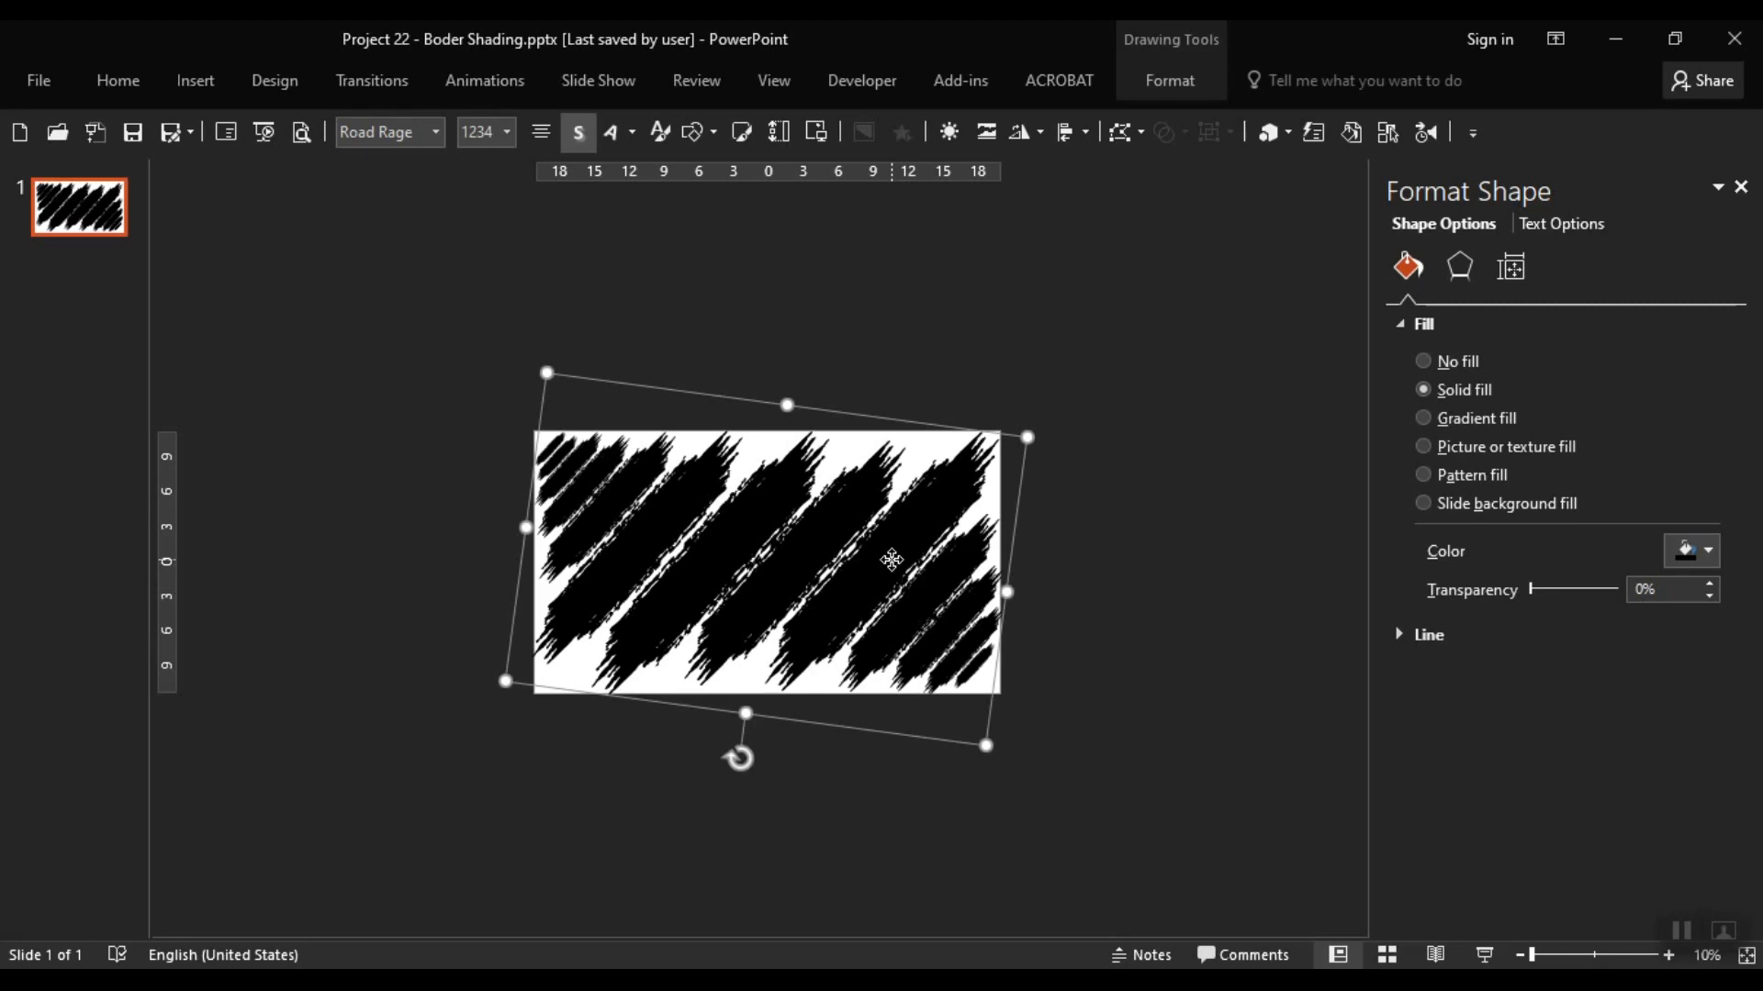
click(1422, 446)
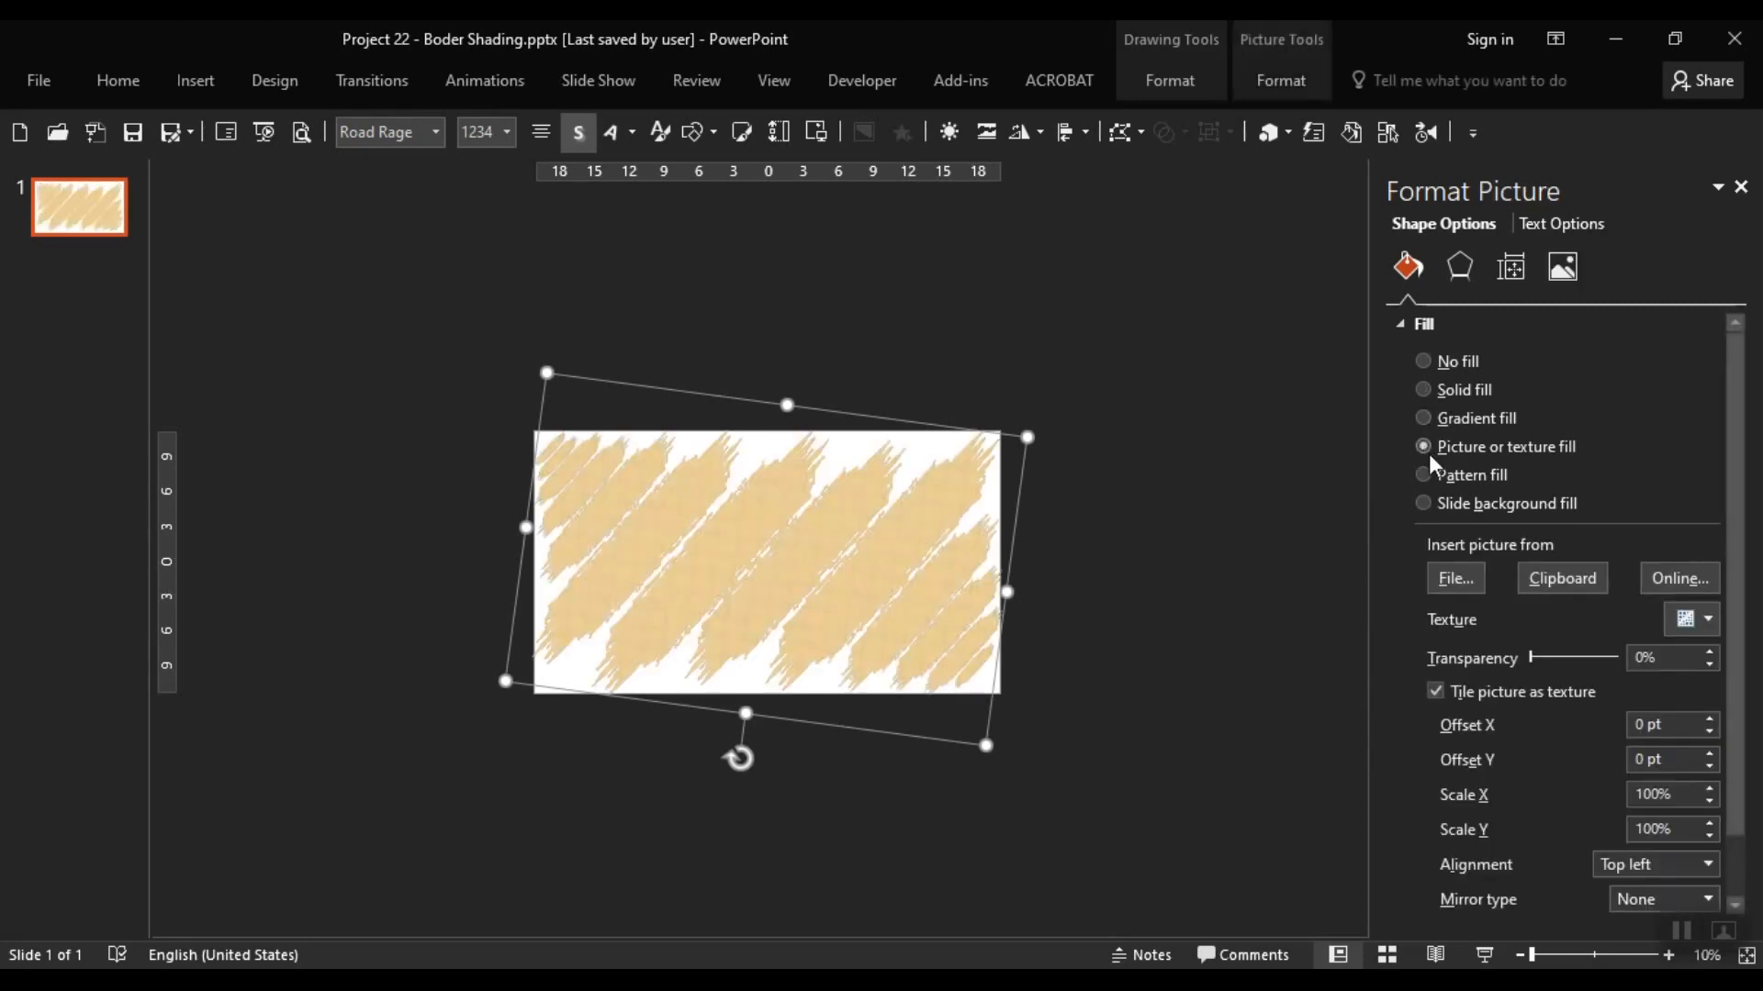
click(1457, 578)
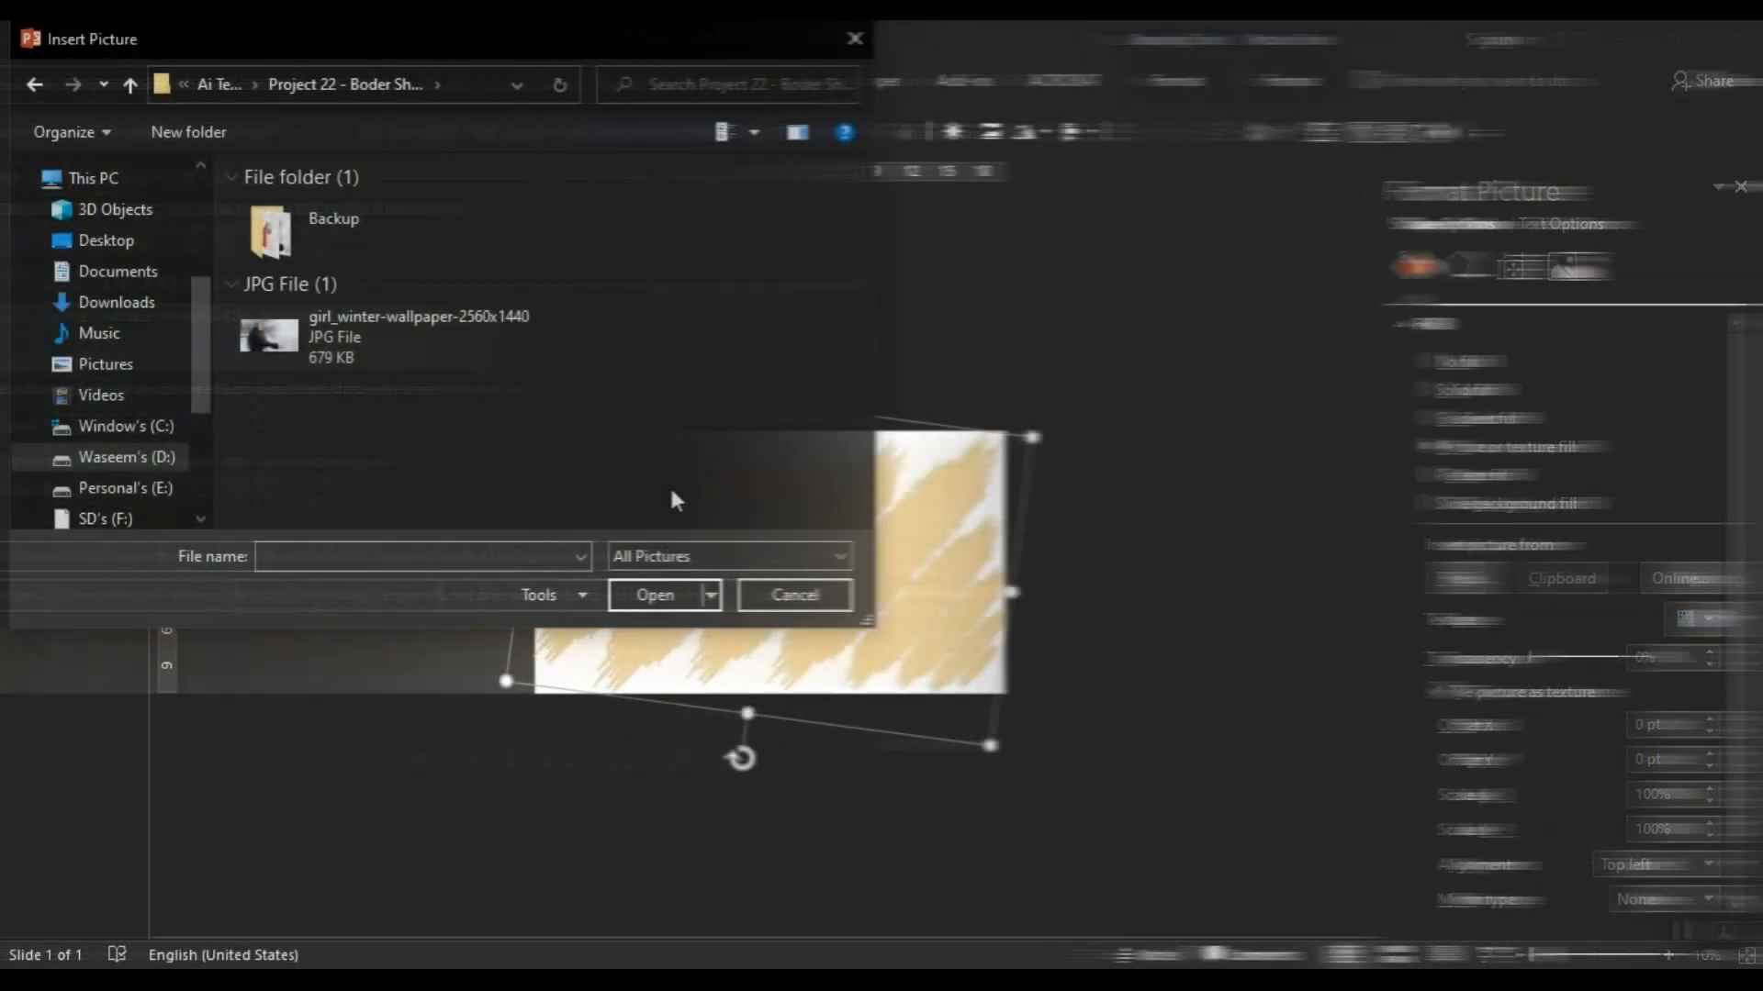
click(857, 39)
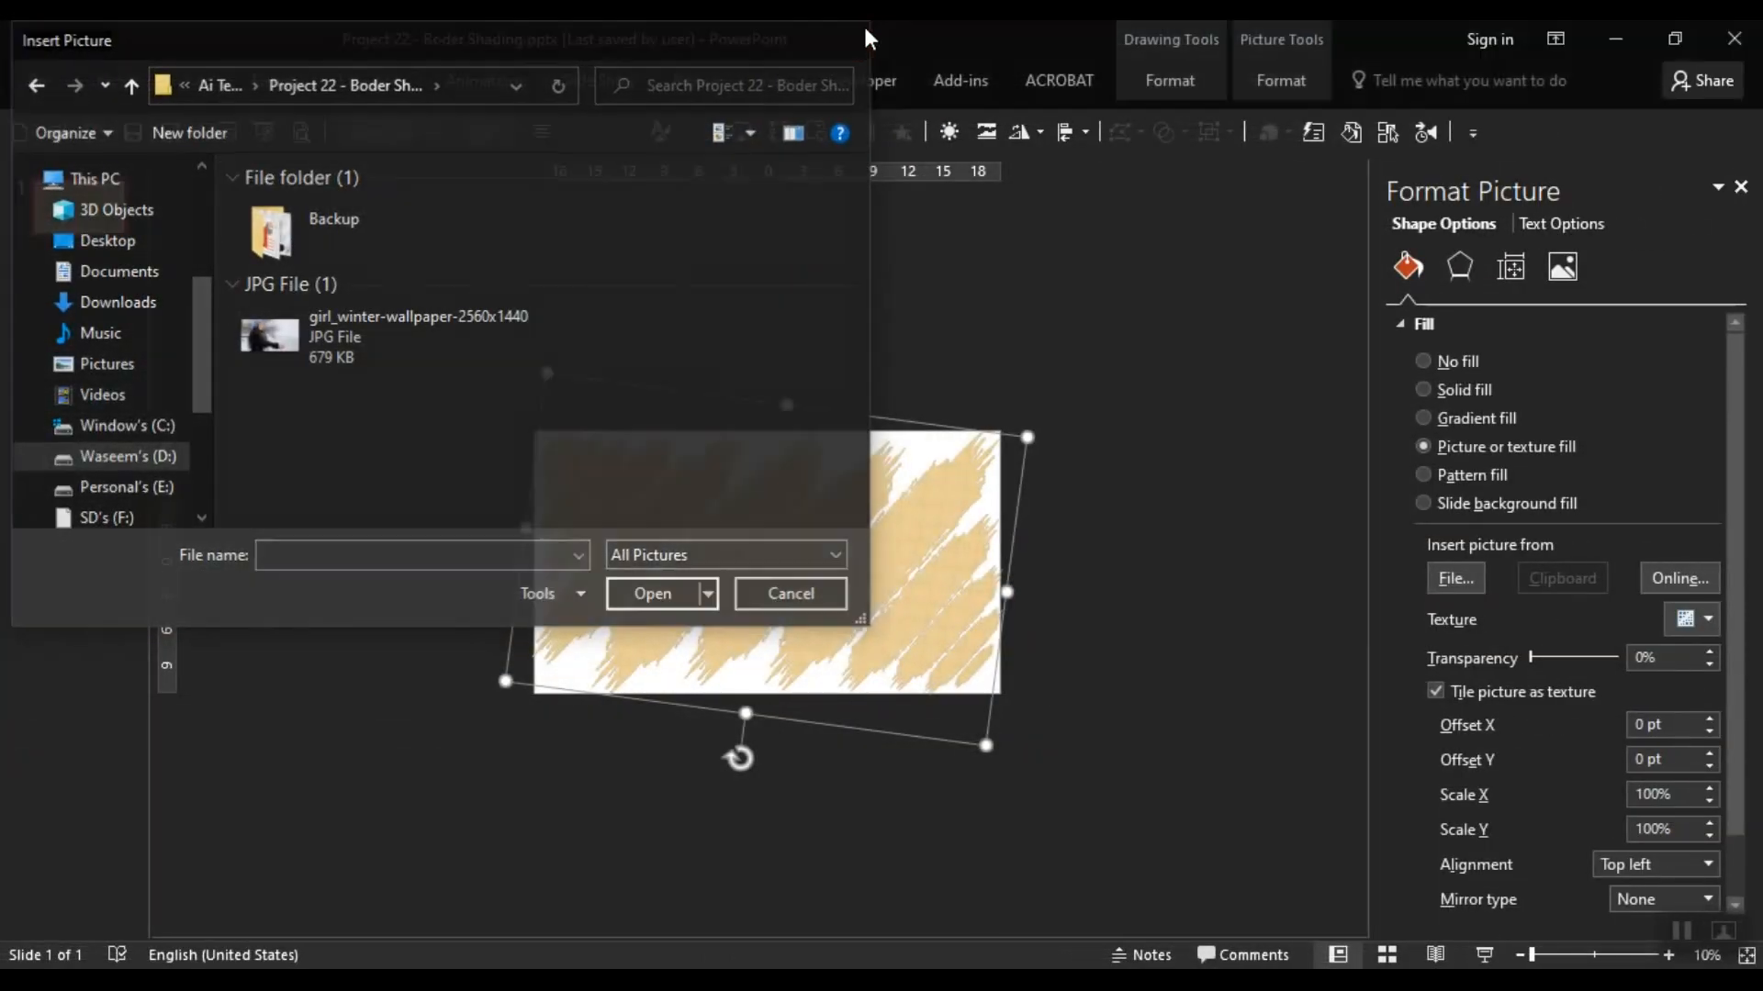
click(1456, 576)
double_click(356, 334)
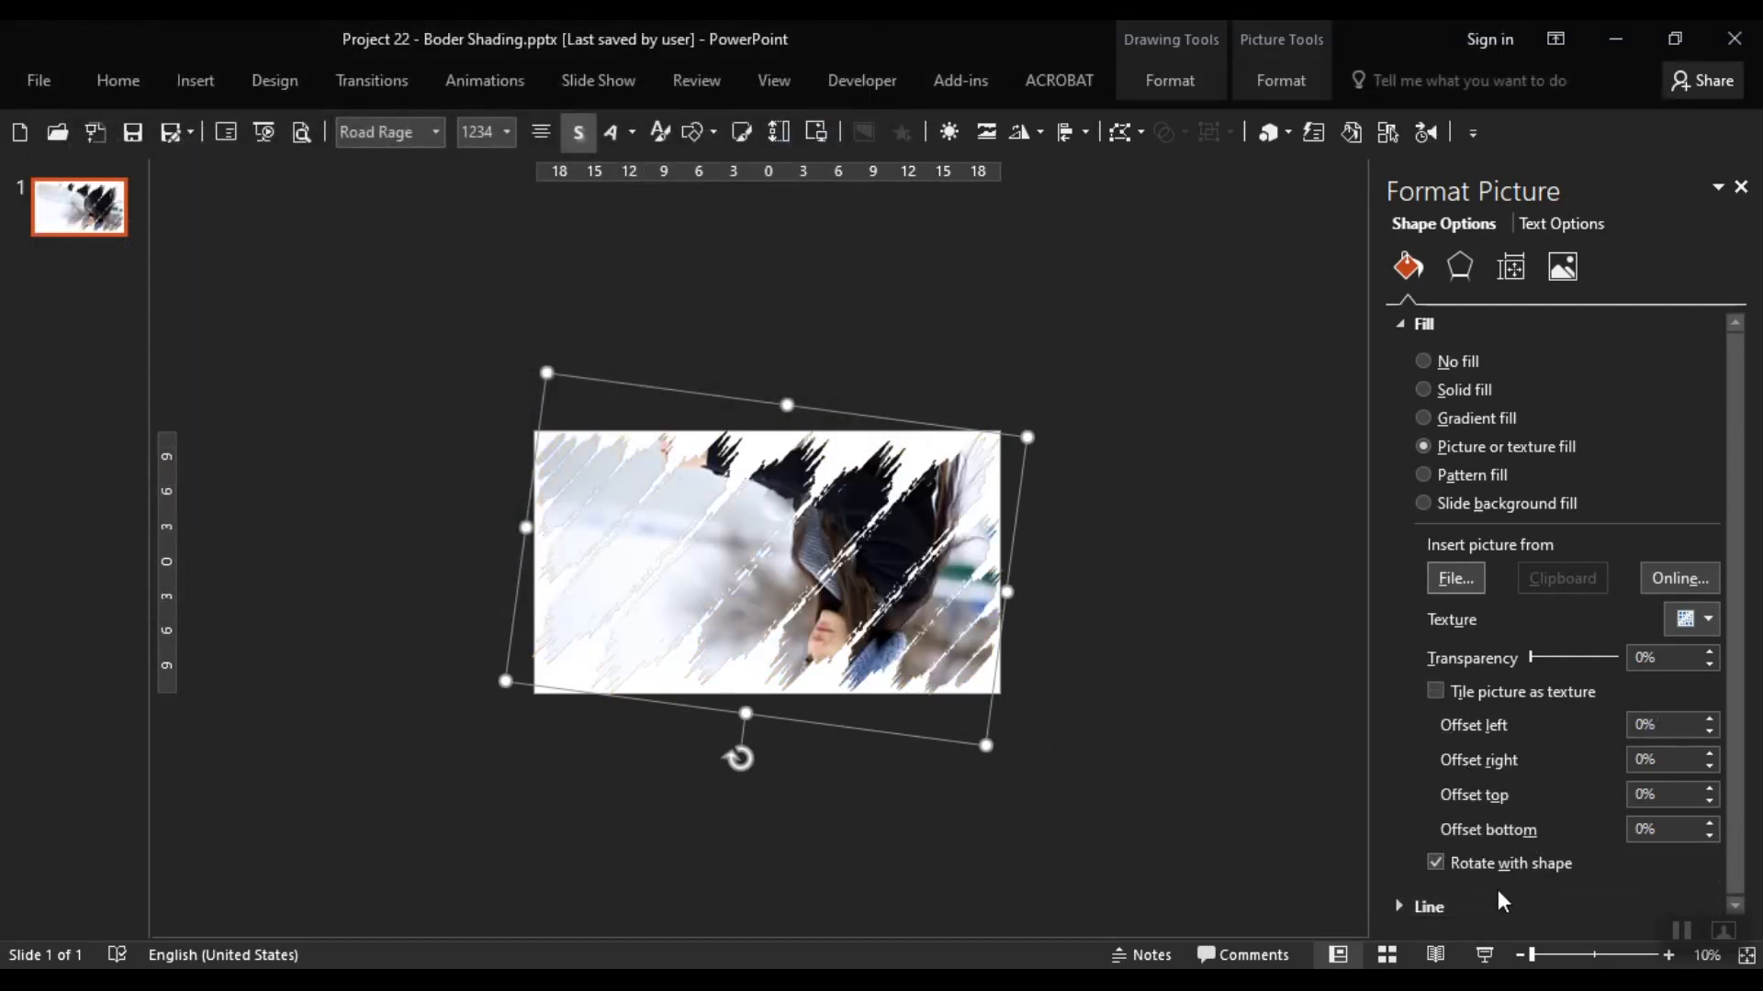
click(1436, 863)
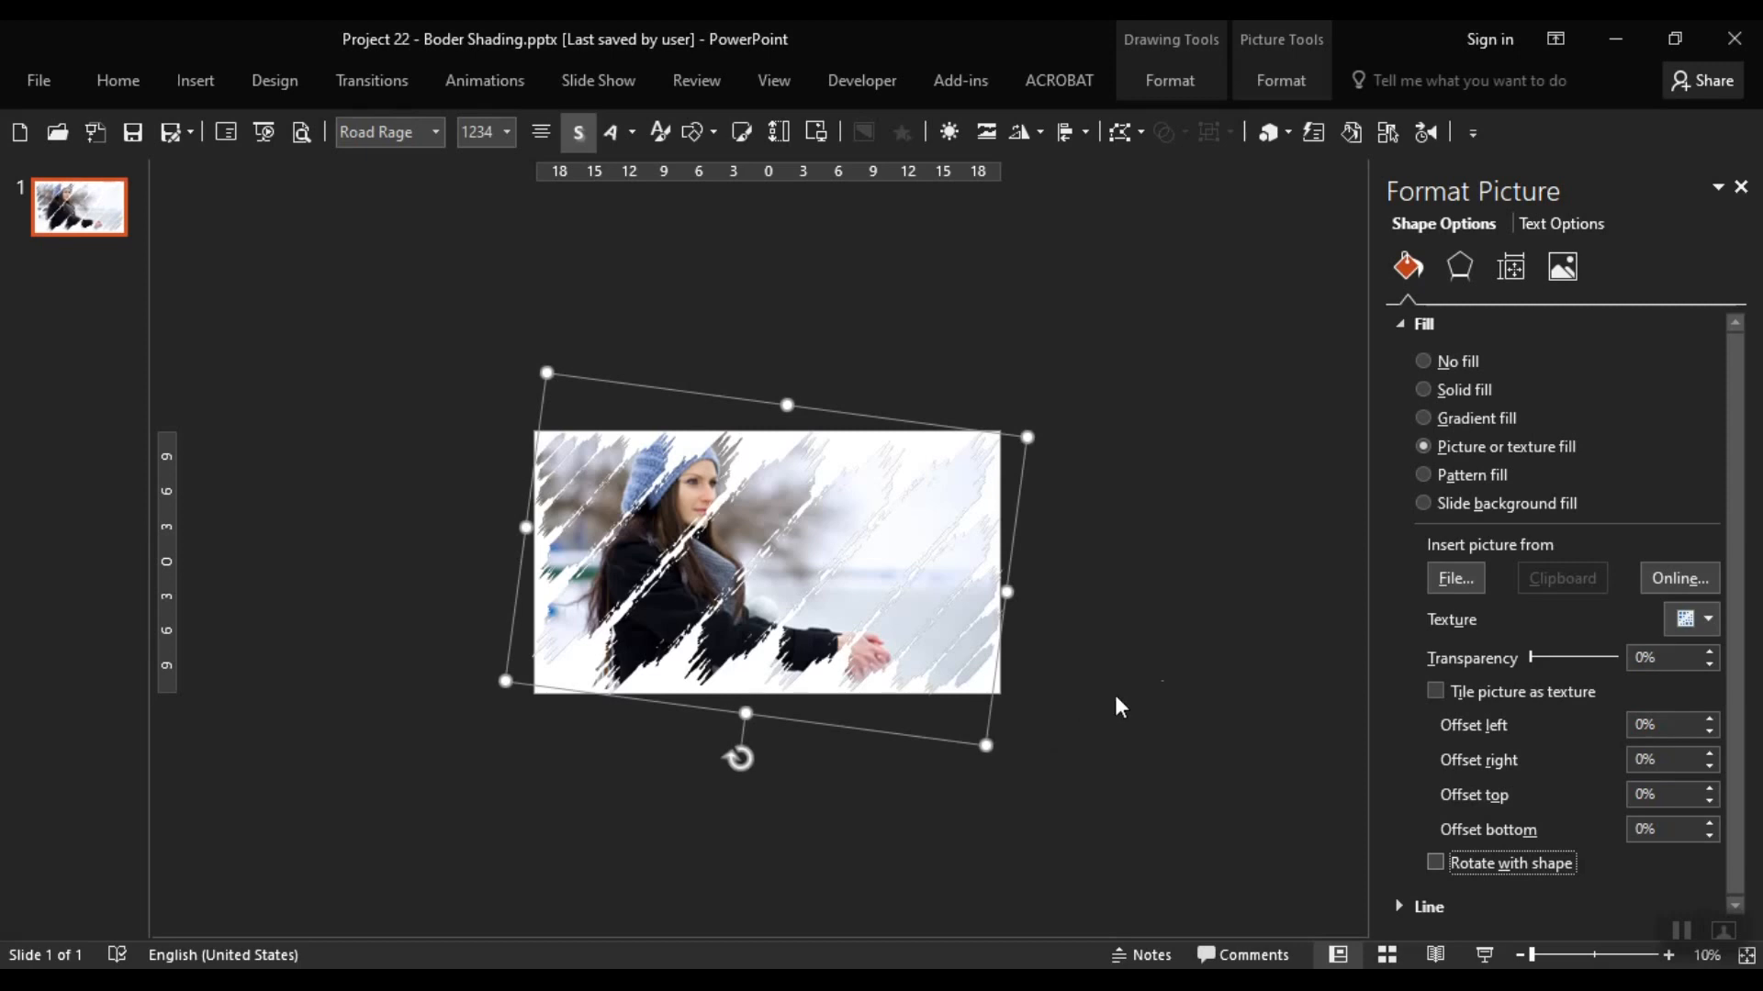
Step: Give the slide background a radial gradient fill with the middle white stop moved to 70%
click(1259, 555)
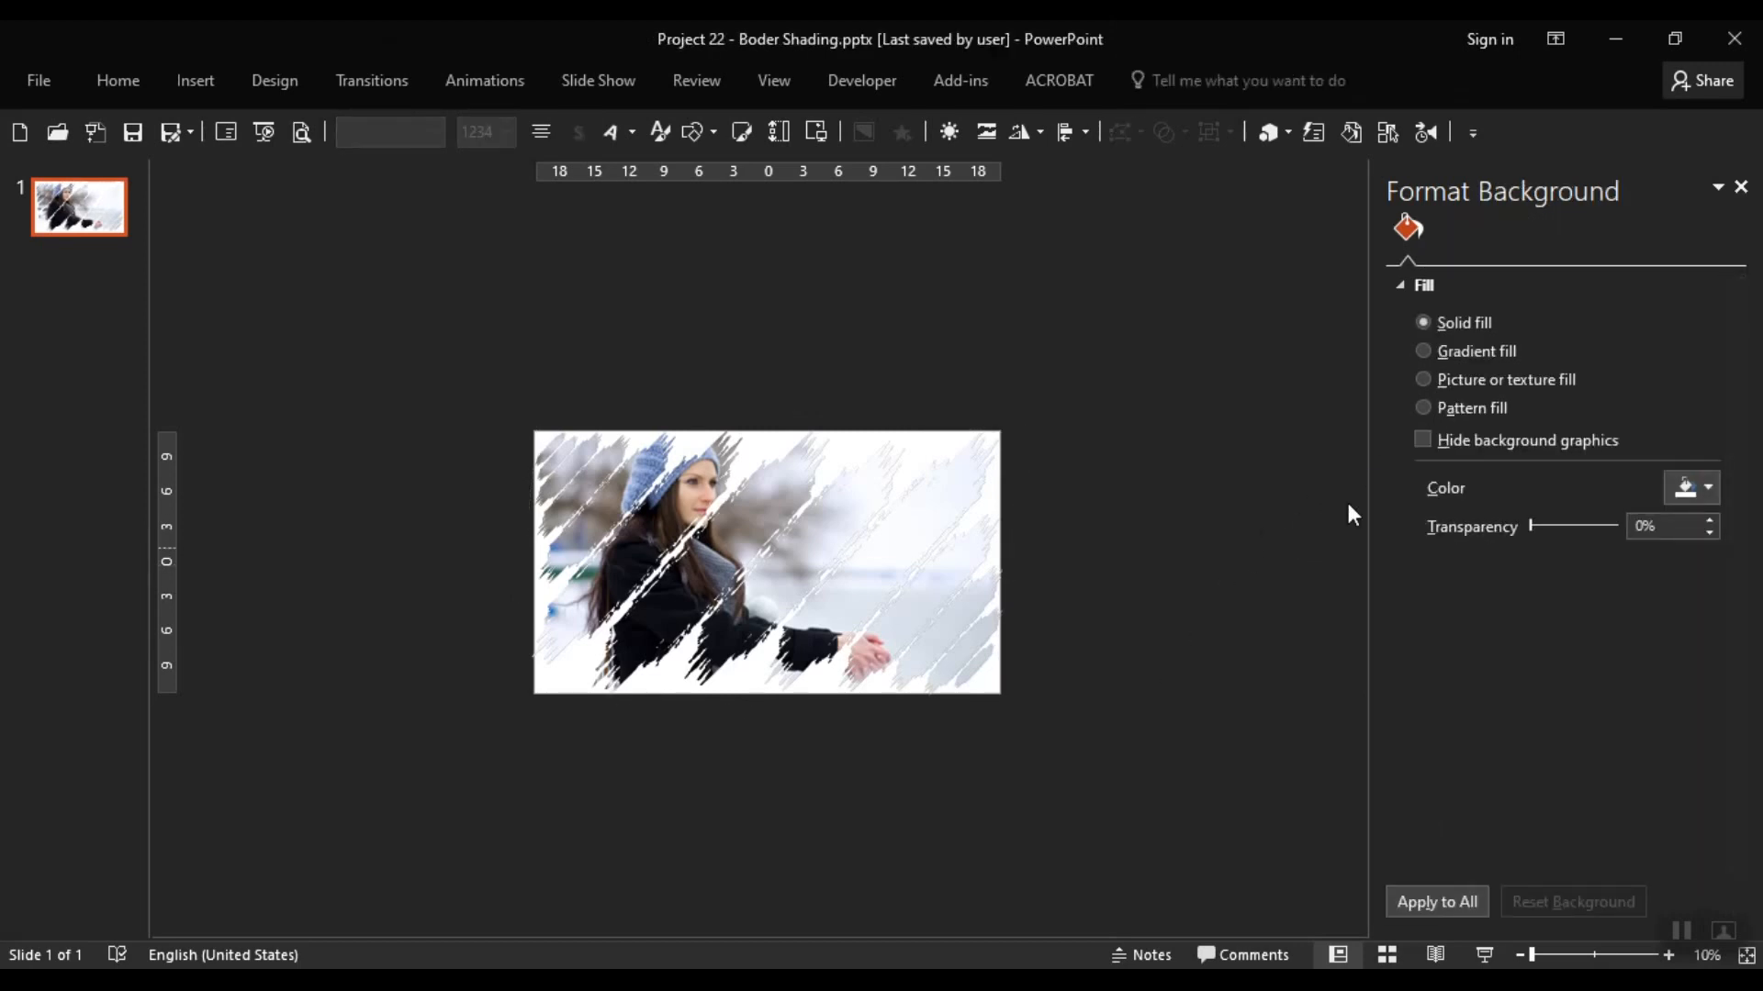
click(1430, 351)
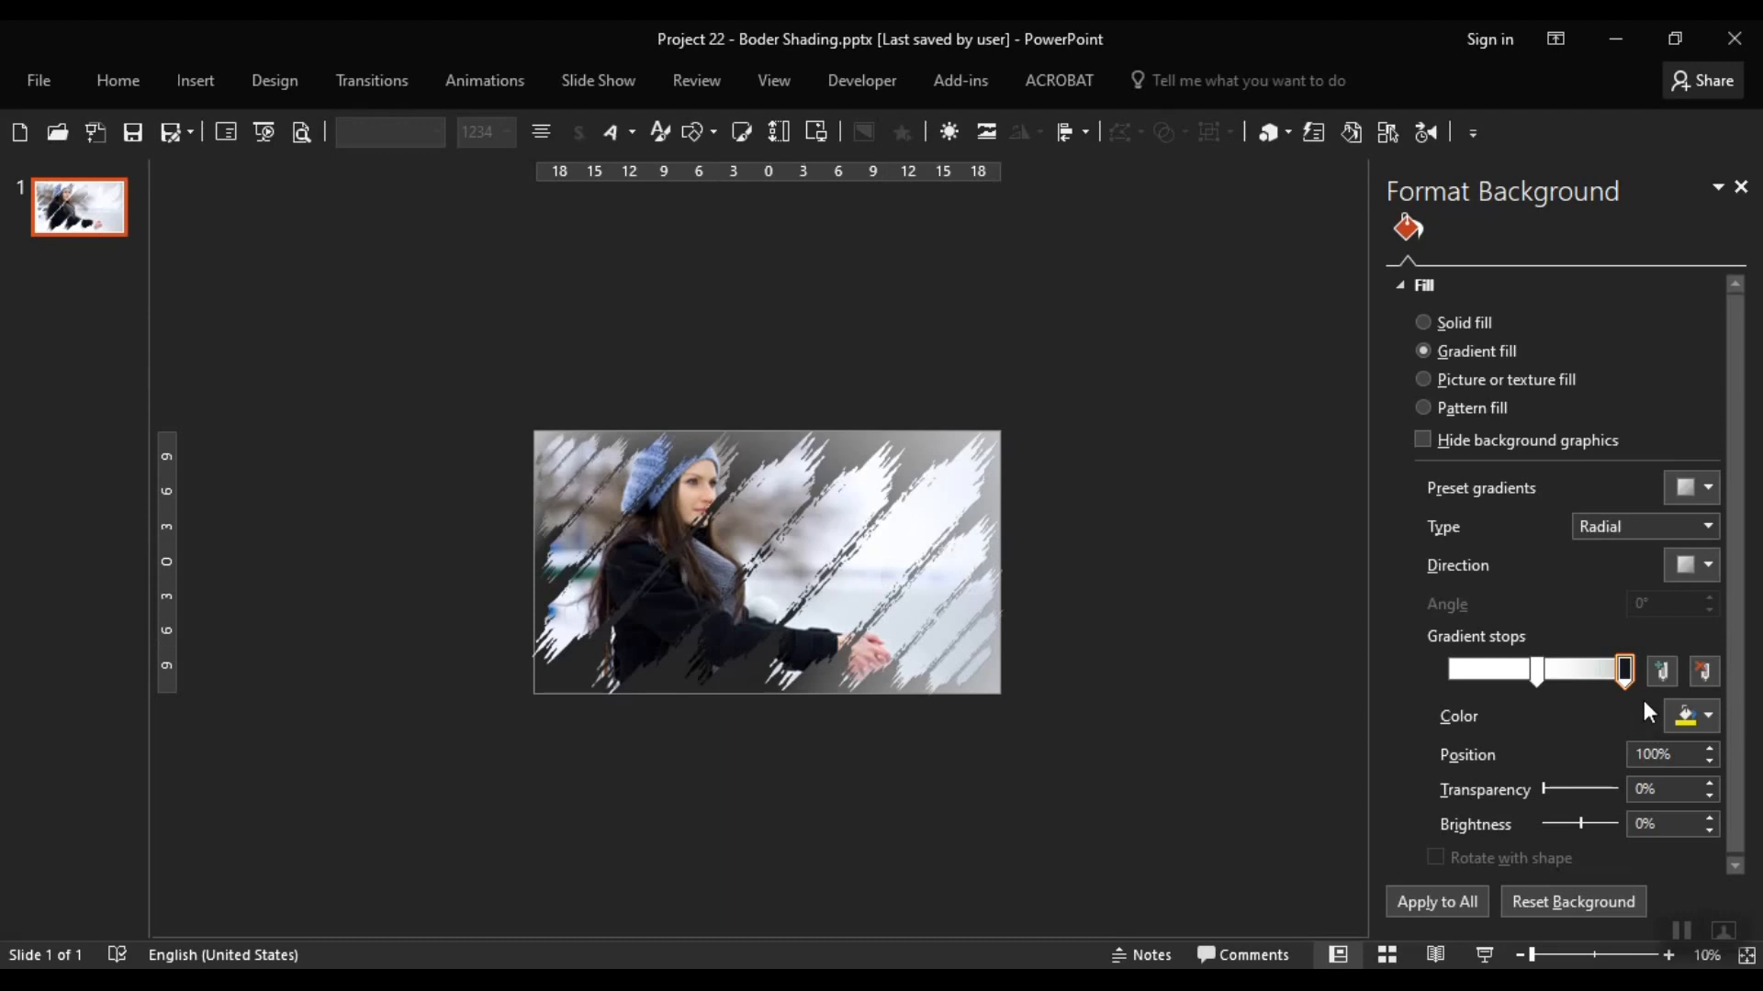
drag(1619, 670, 1574, 670)
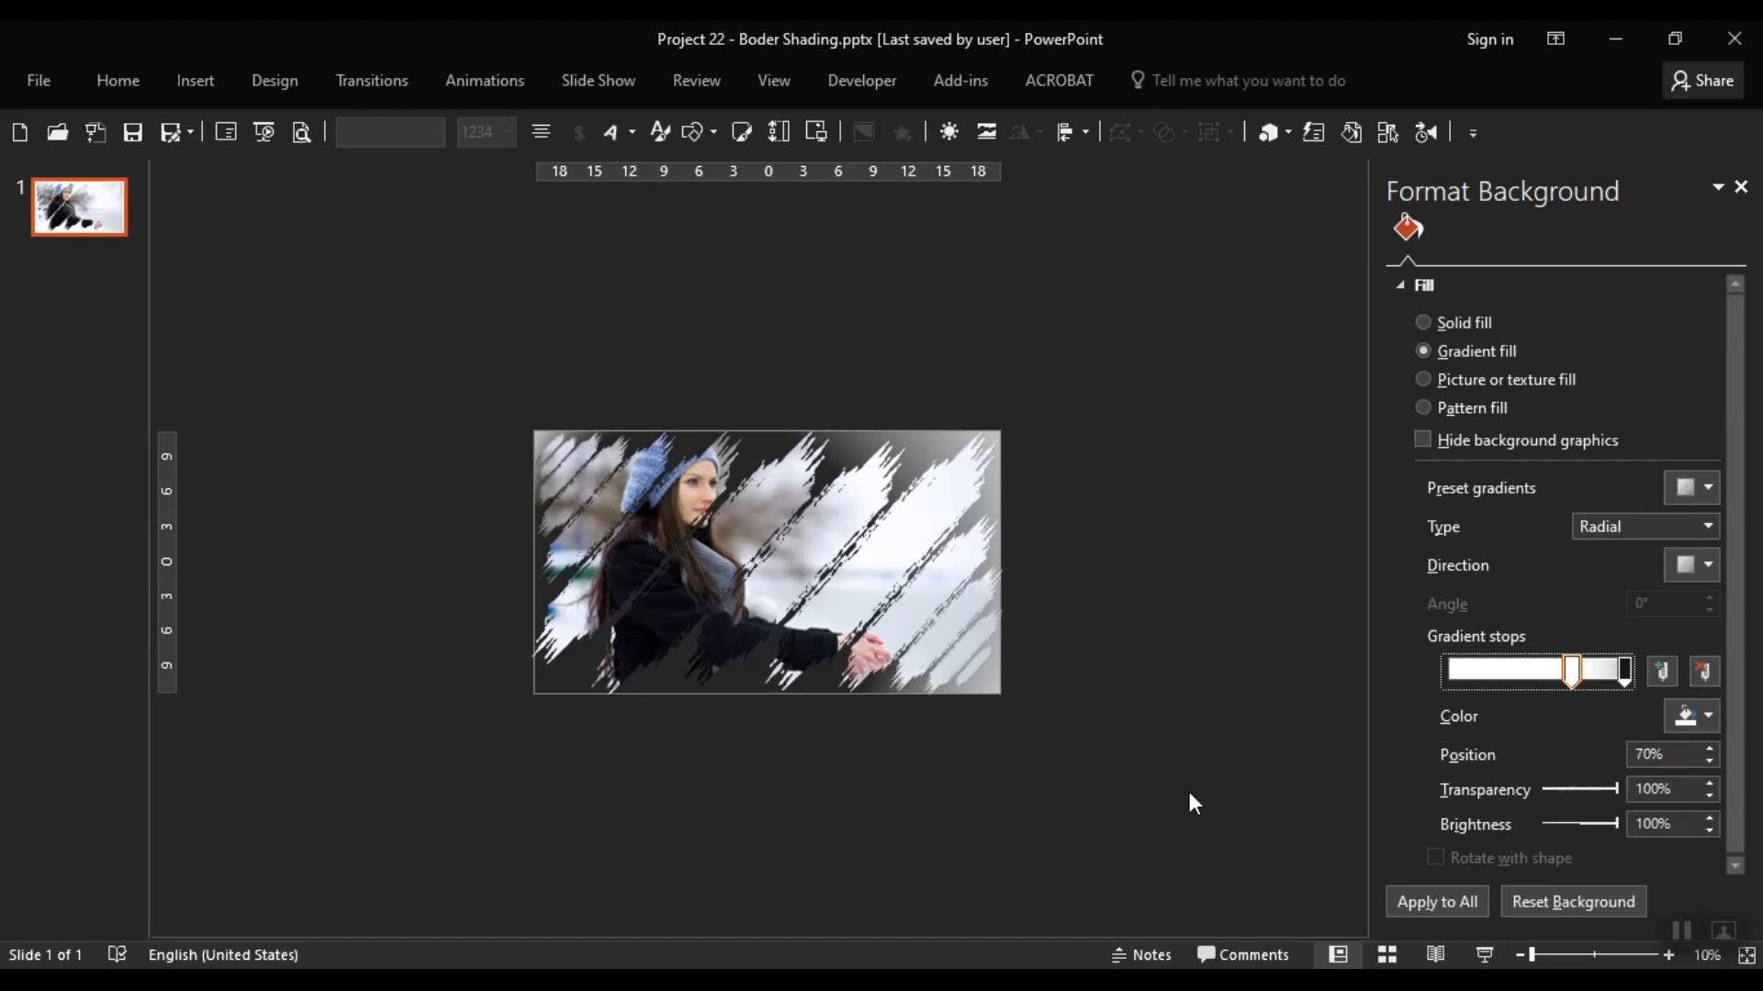
click(1320, 802)
click(1740, 186)
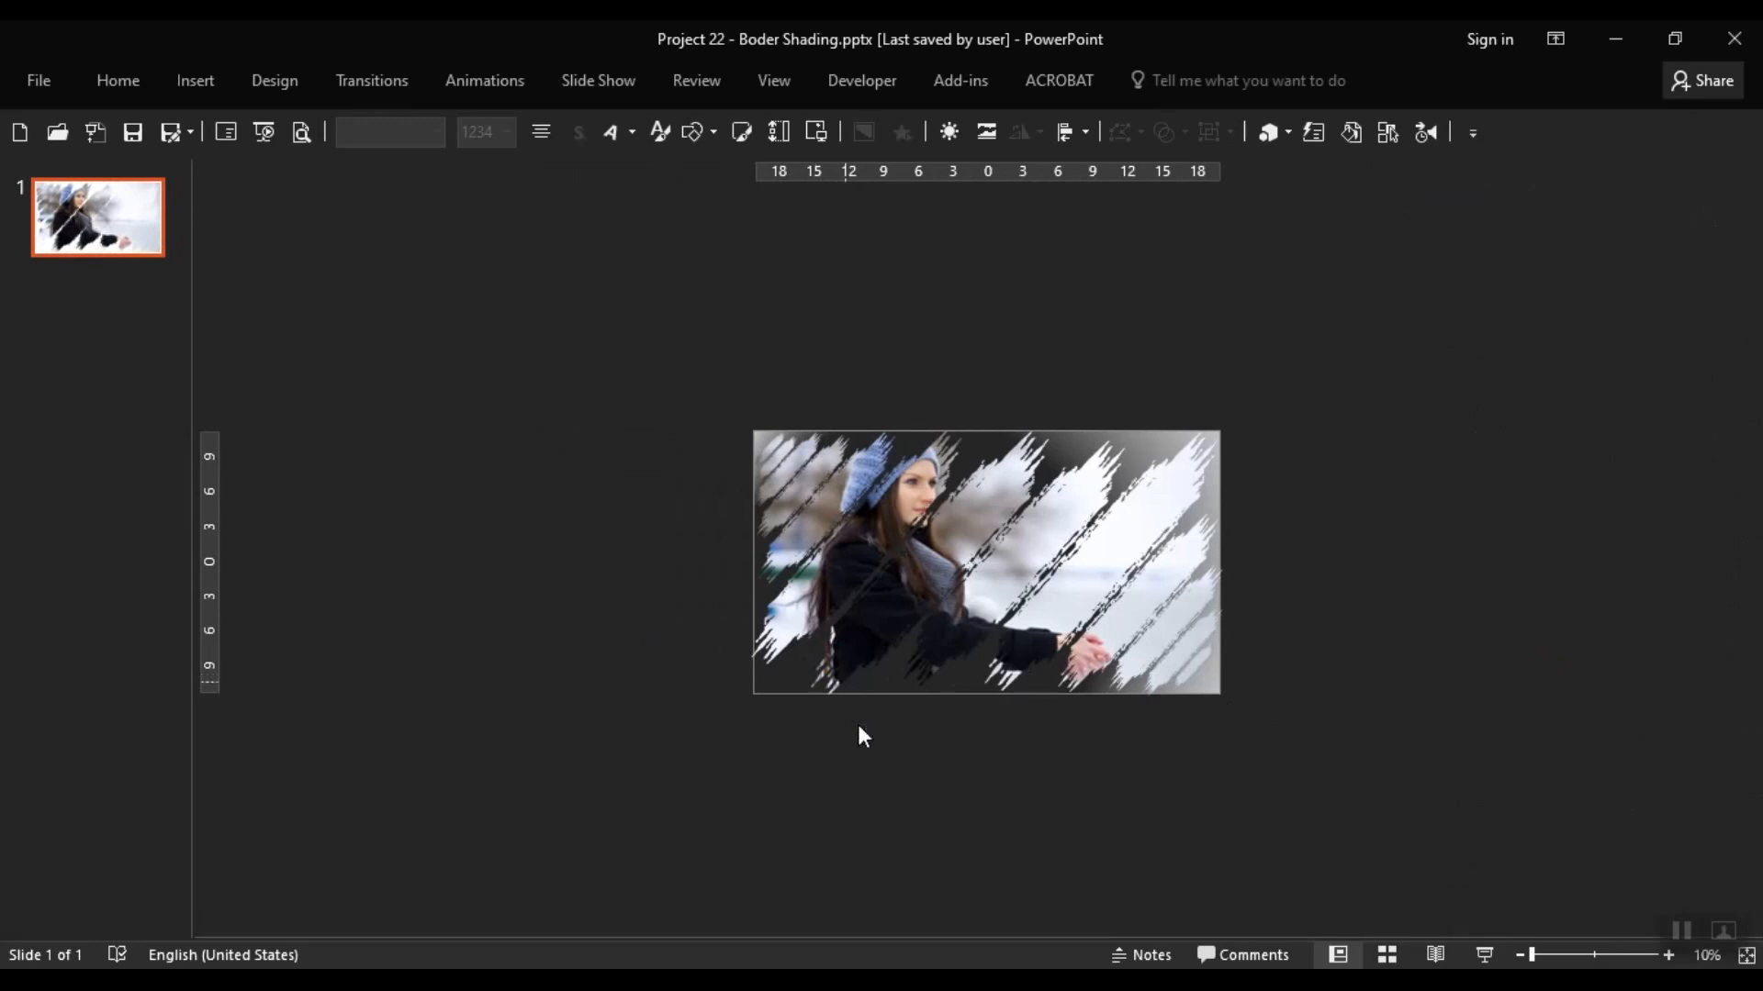
Step: Apply a higher-contrast picture correction preset to the photo inside the merged stroke shape
scroll(857, 724, up, 2)
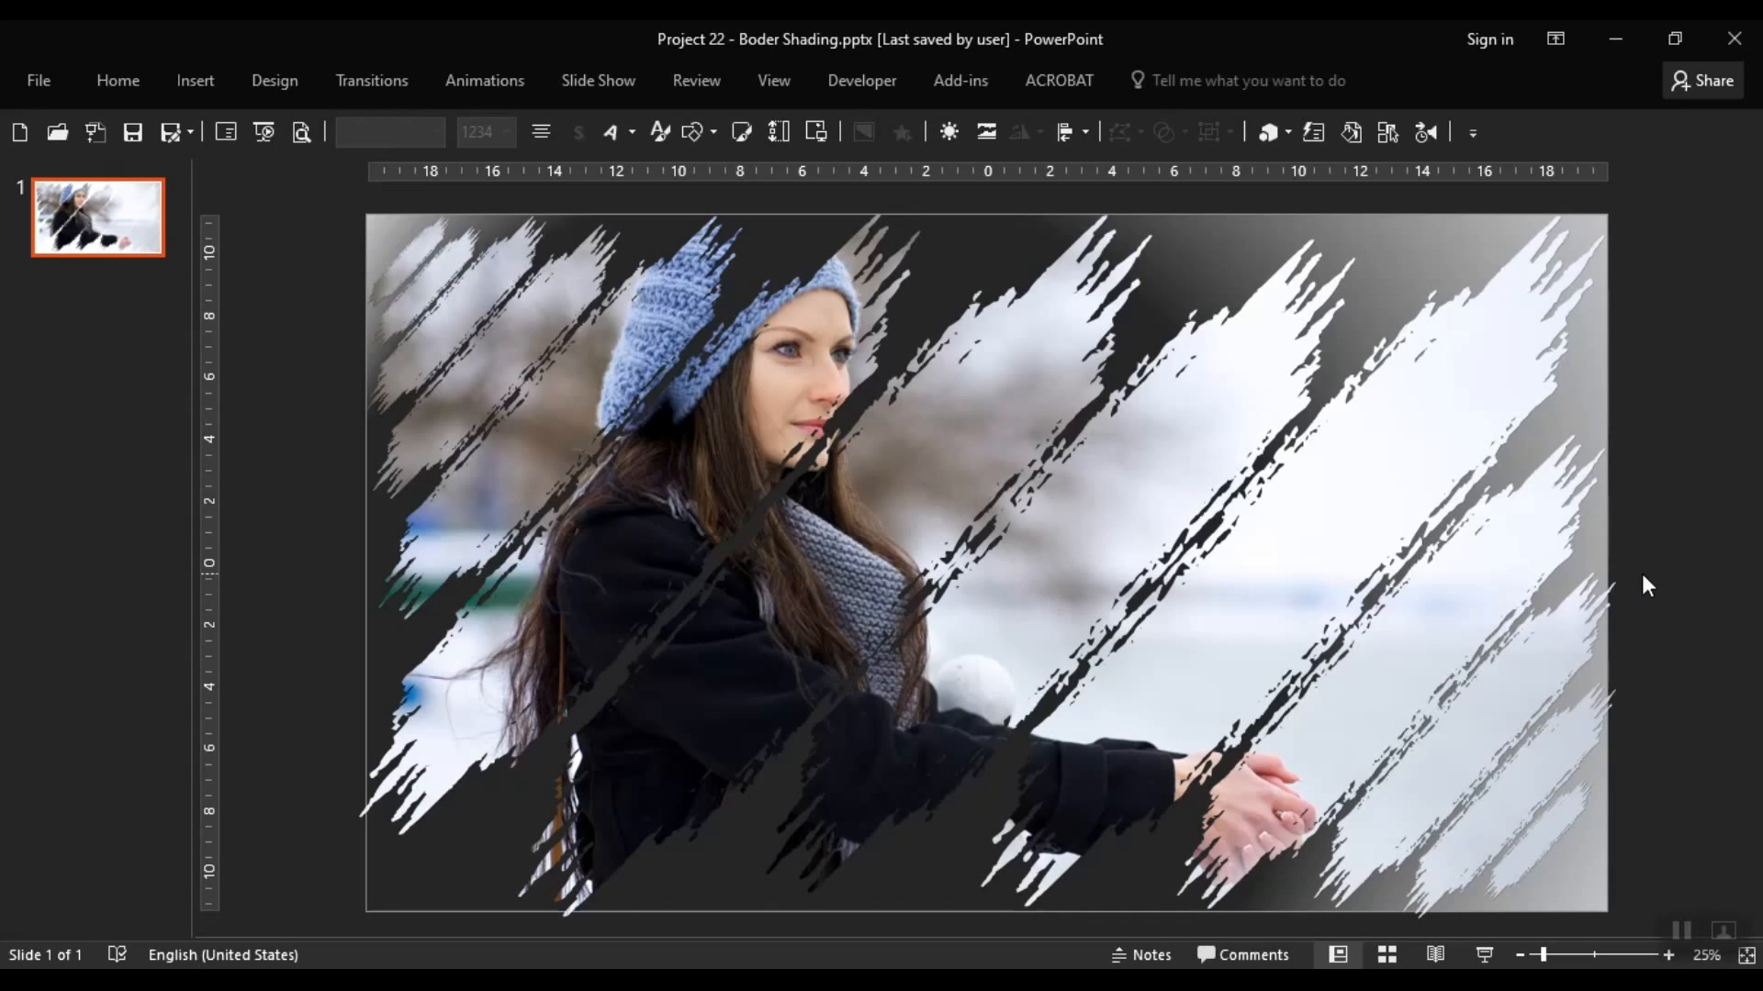
click(1308, 551)
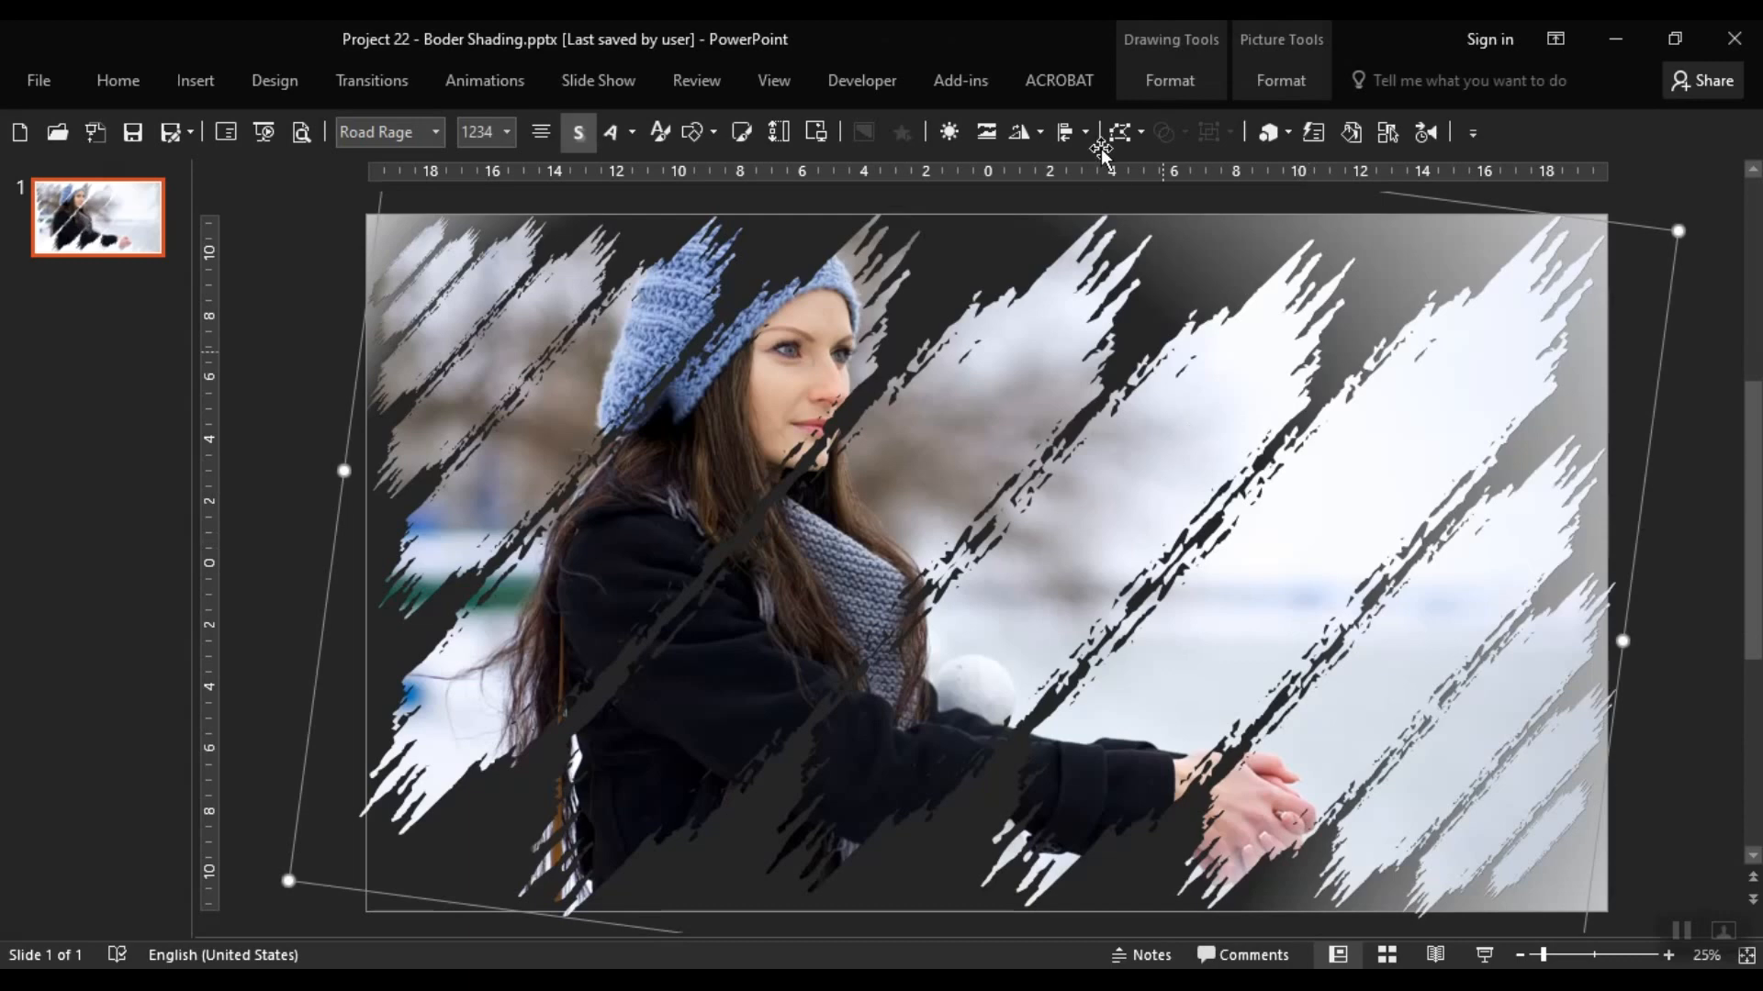
click(1259, 79)
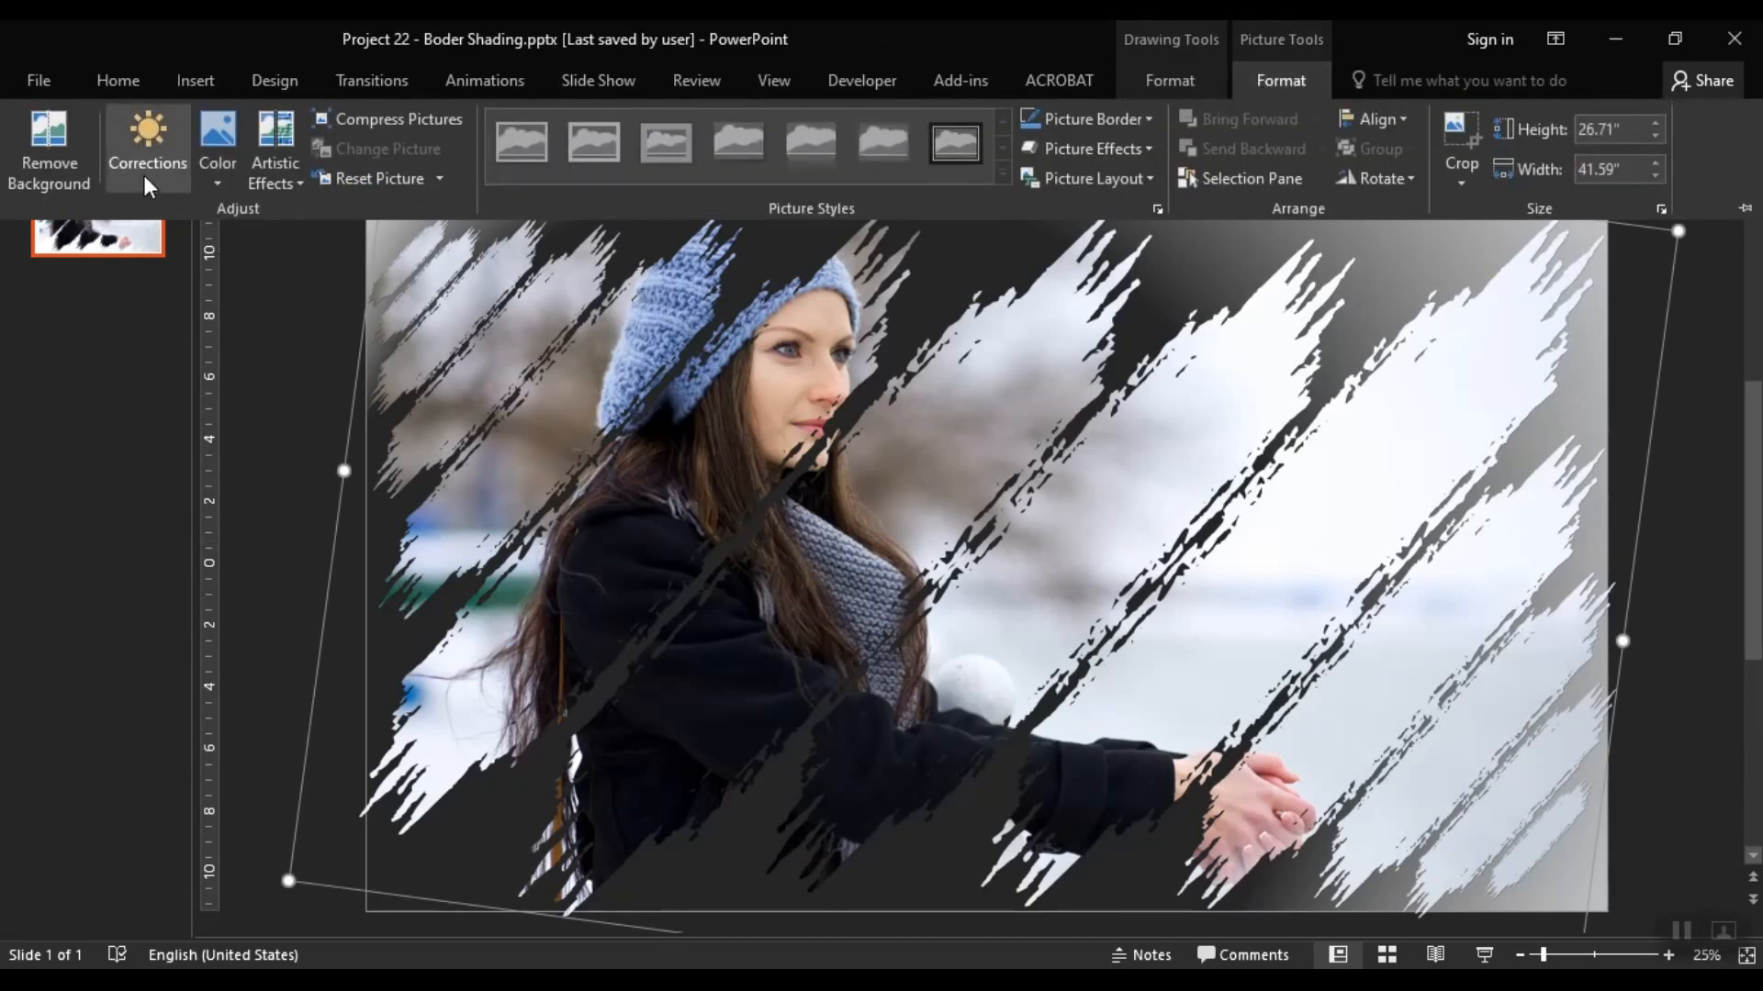
click(139, 165)
click(349, 549)
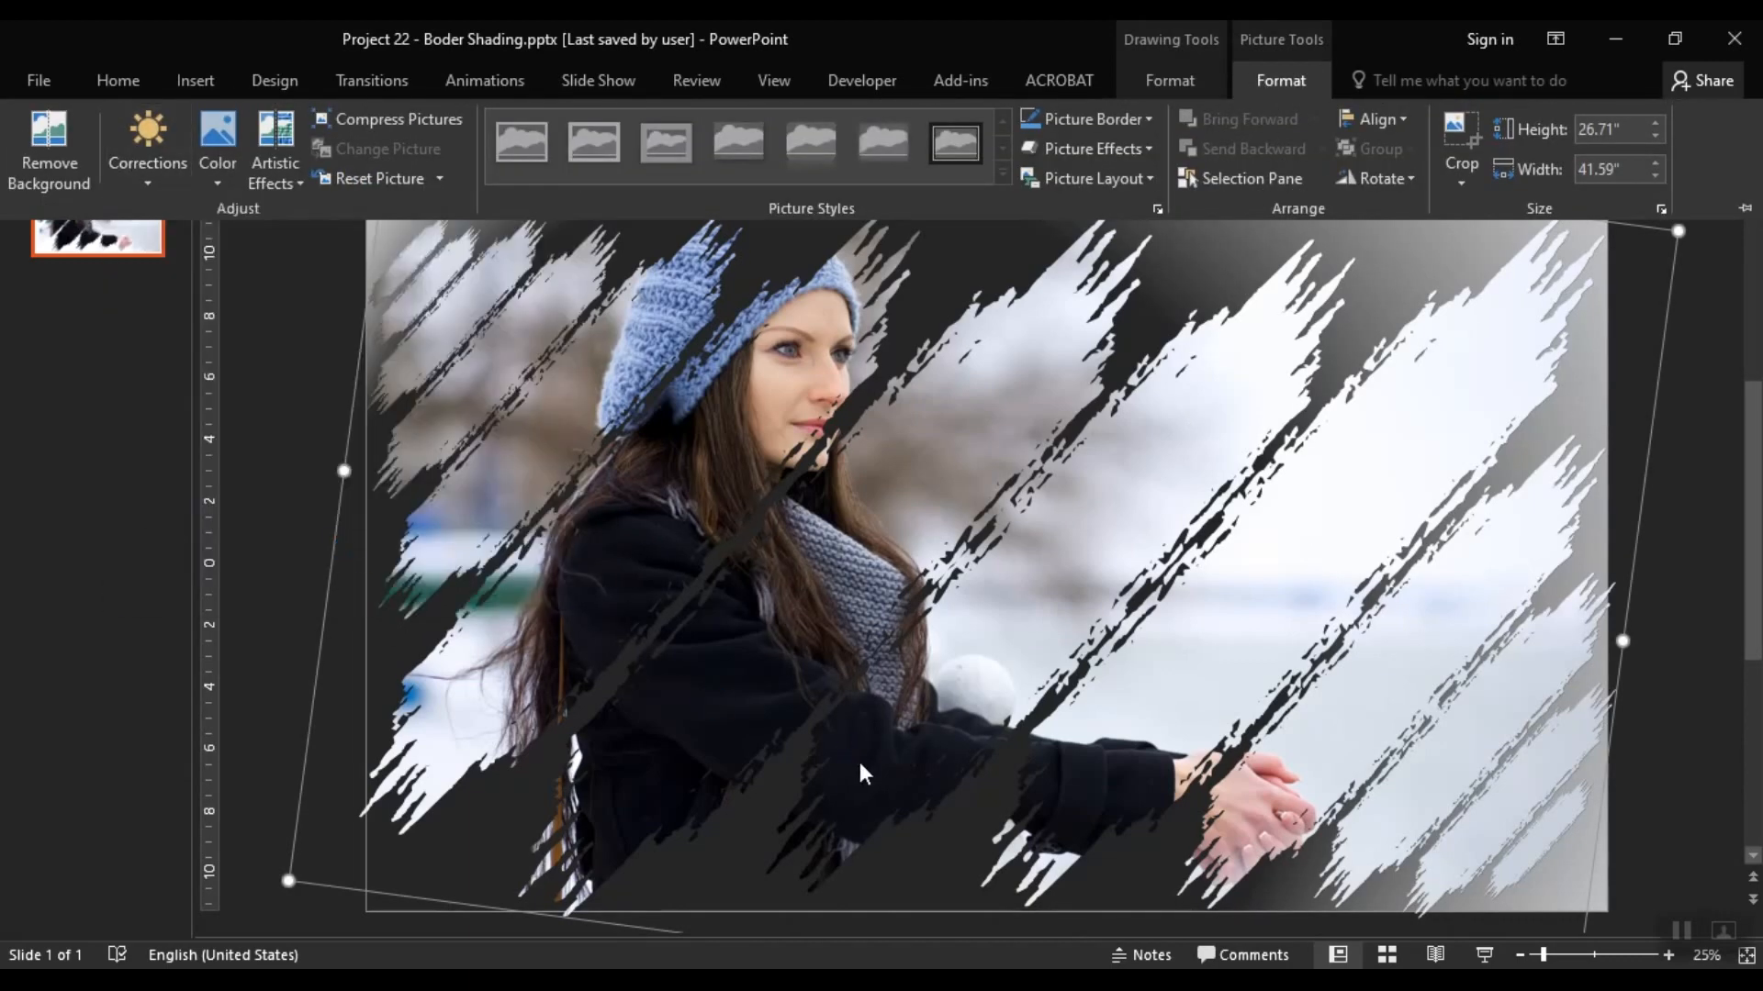
key(ctrl+F1)
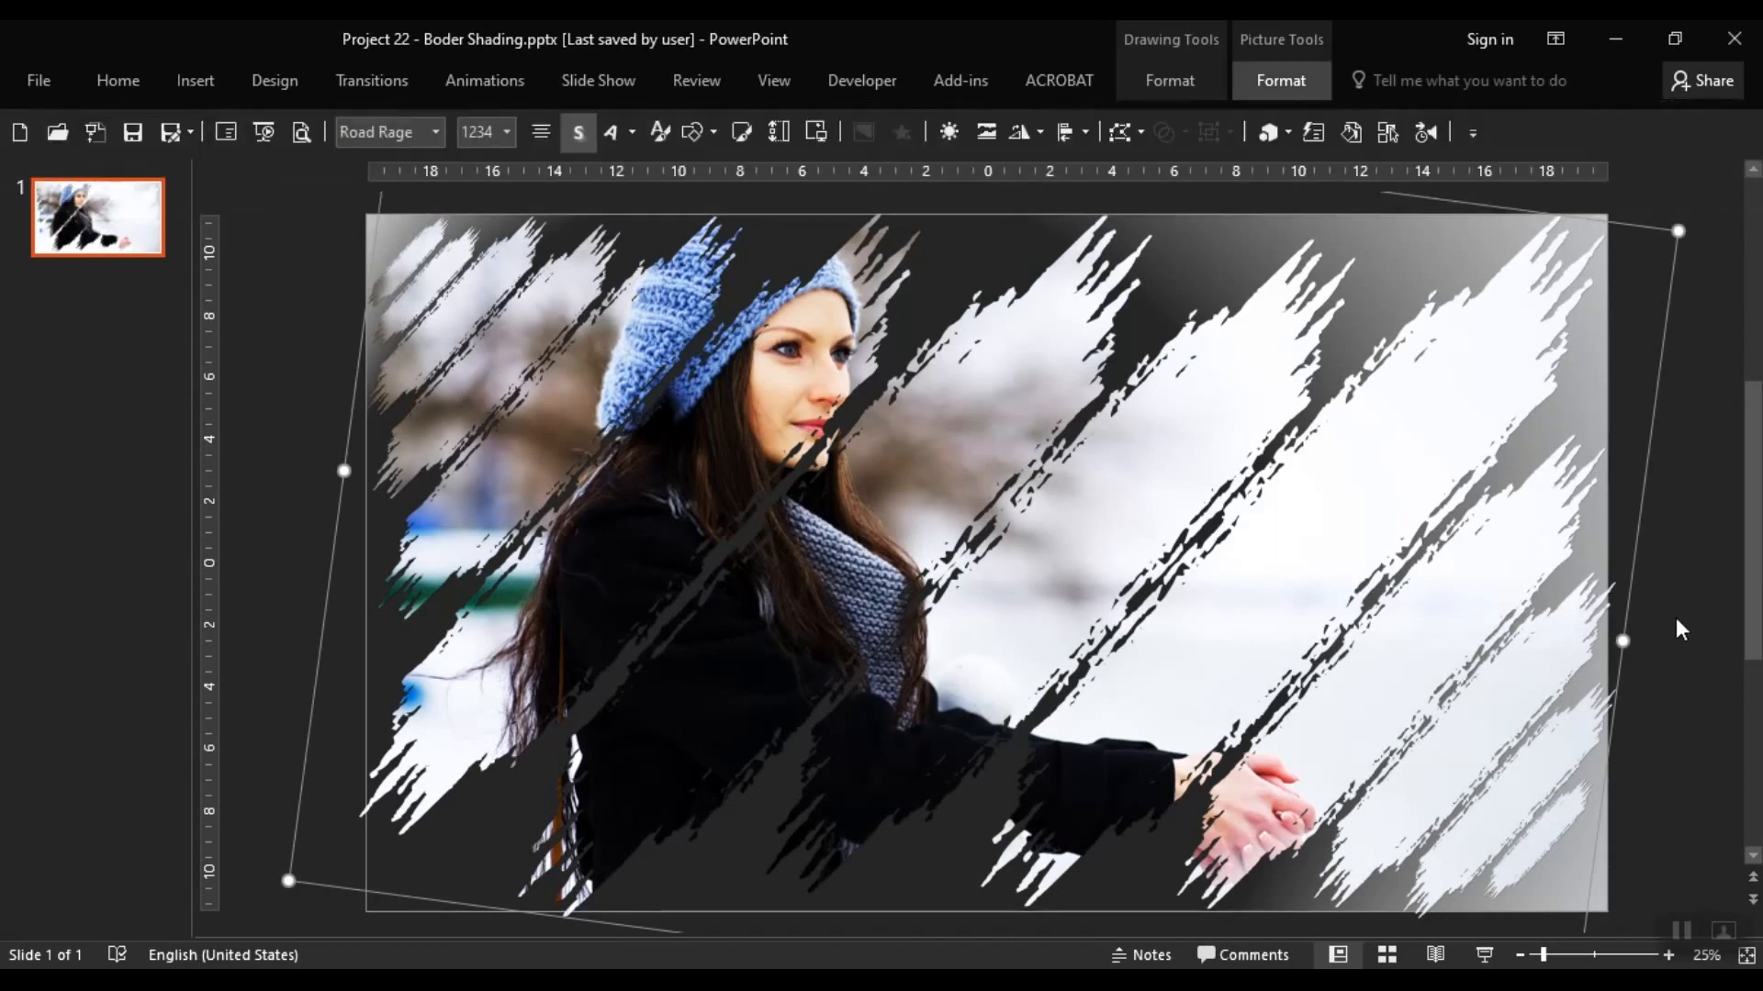